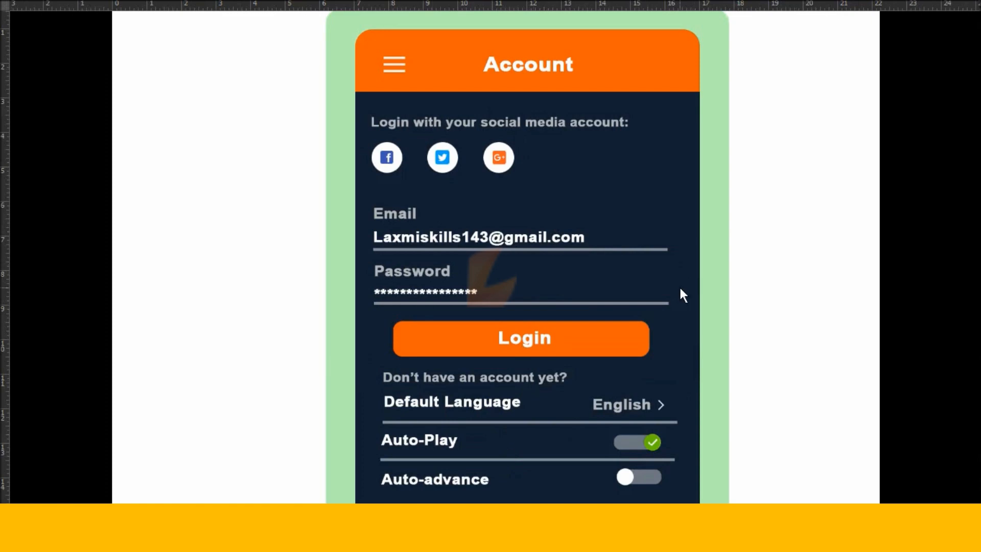
# Create a new 1600 × 1200 px Web document.
pyautogui.scroll(3, 679, 288)
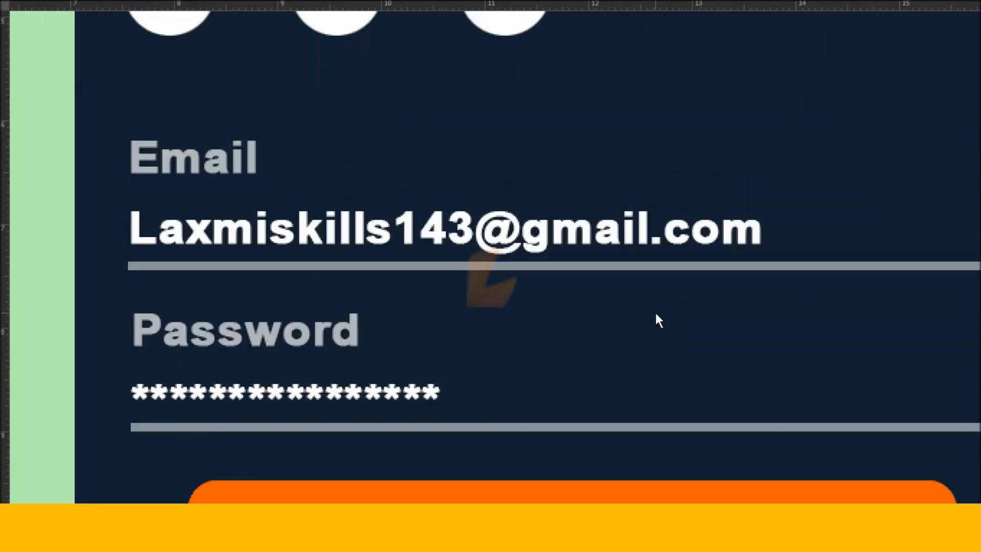
pyautogui.scroll(3, 656, 314)
pyautogui.hscroll(2, 656, 314)
pyautogui.hotkey('ctrl', '-')
pyautogui.hotkey('ctrl', '-')
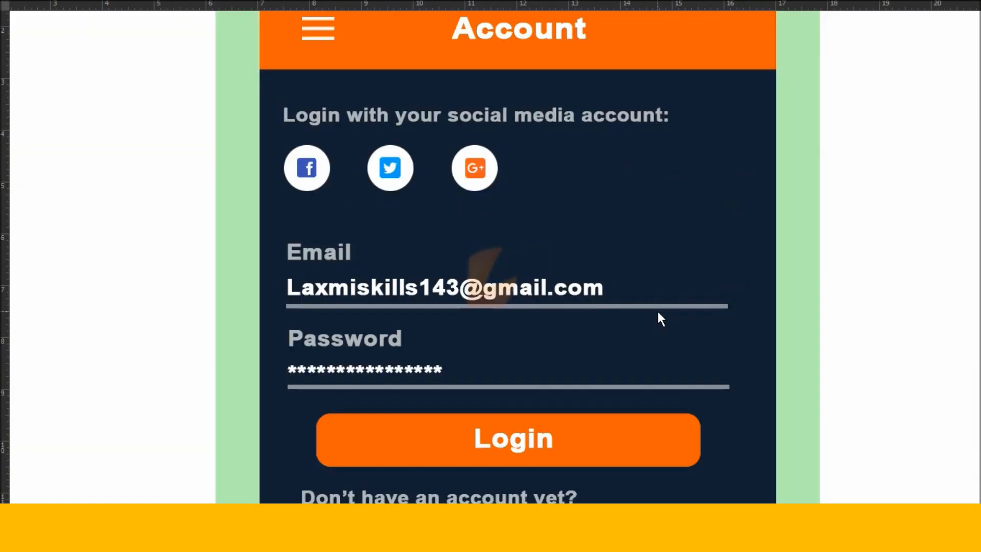
pyautogui.scroll(-3, 664, 316)
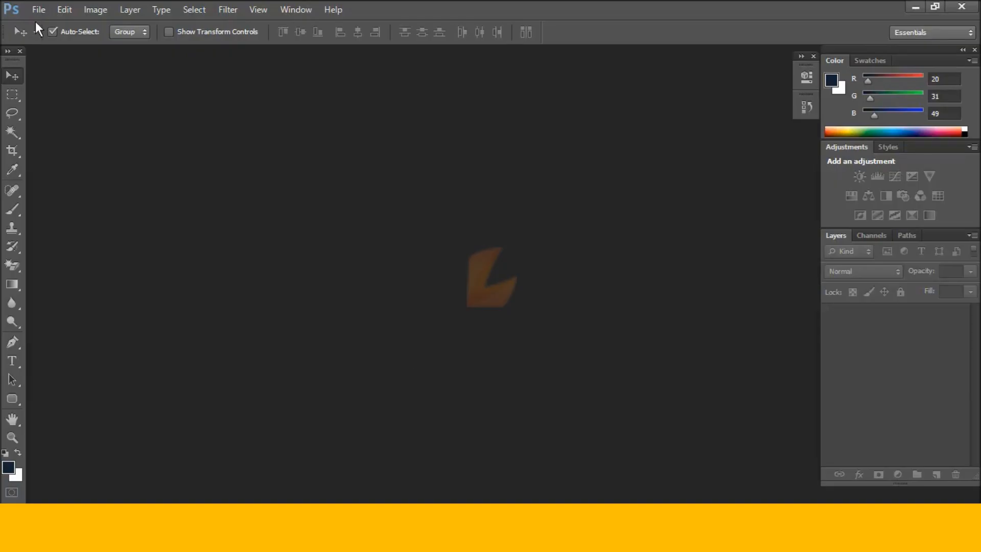
pyautogui.click(38, 9)
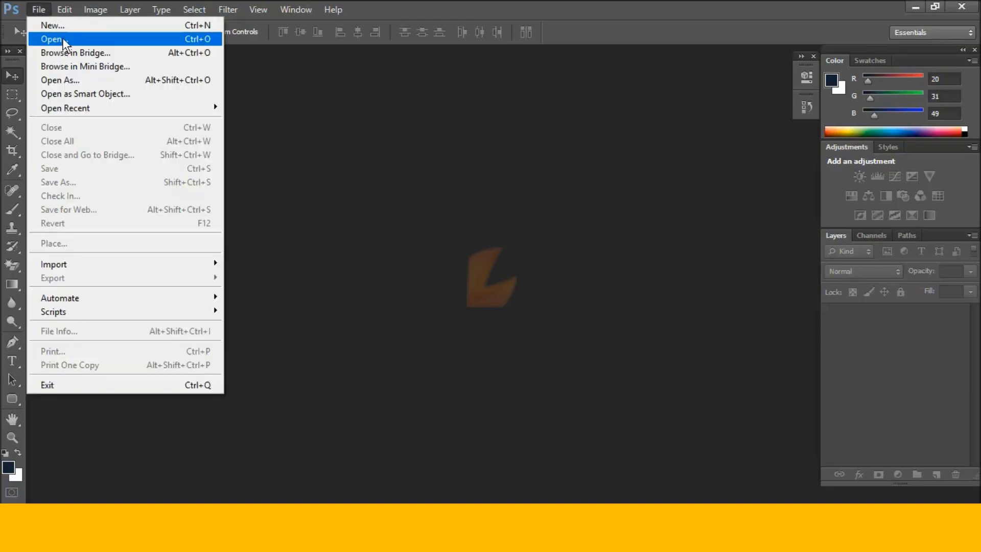
pyautogui.click(31, 22)
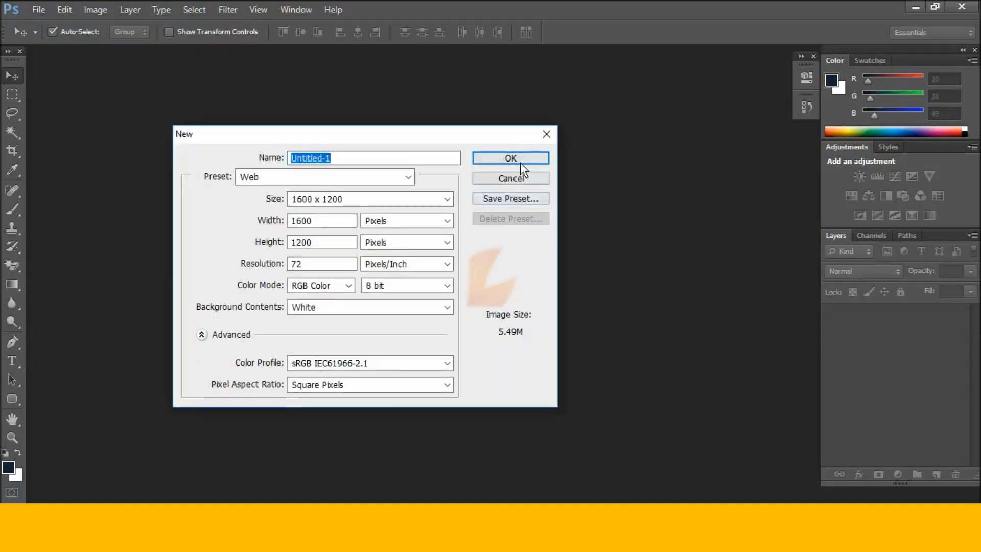
pyautogui.click(520, 161)
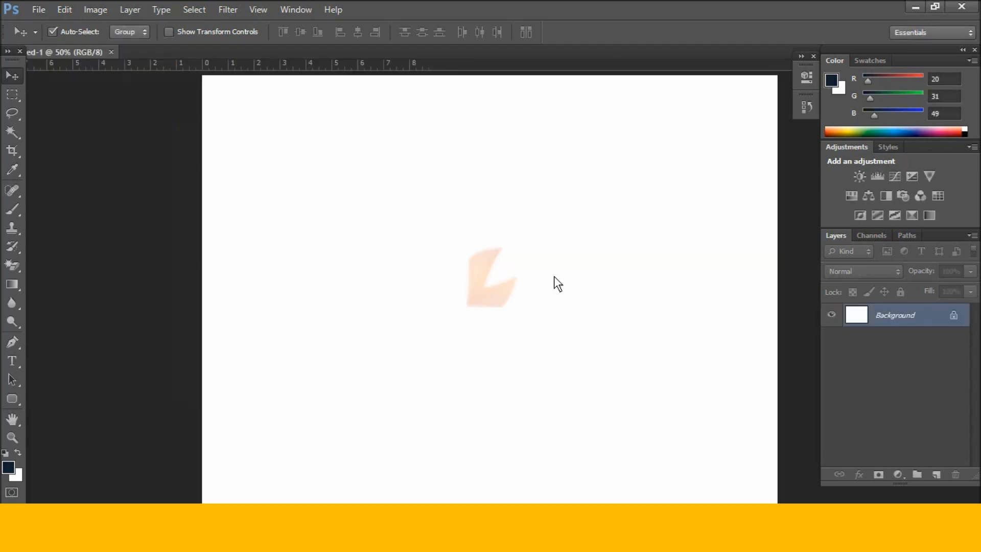
# Draw a large navy rounded rectangle with a 25 px corner radius down the page.
pyautogui.click(11, 399)
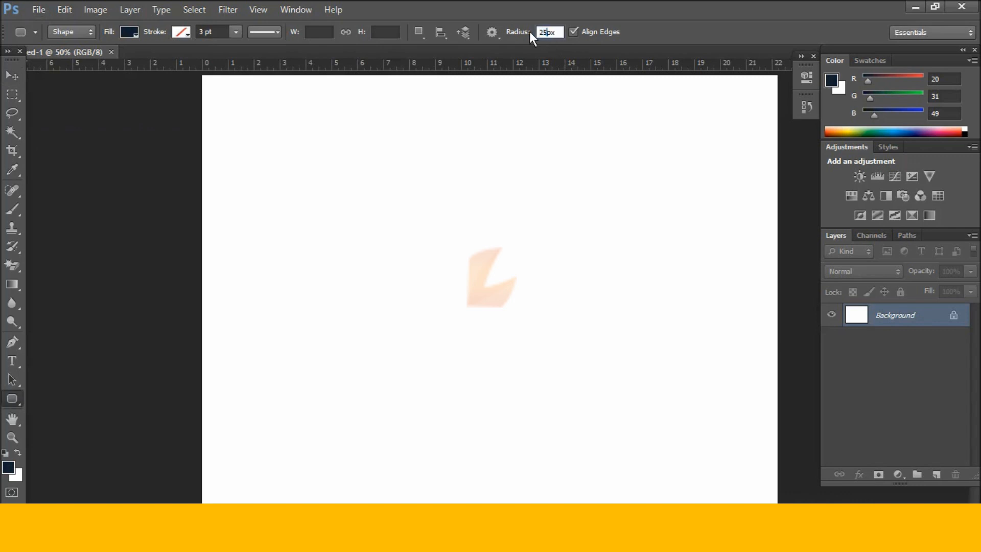
pyautogui.press('Return')
pyautogui.moveTo(333, 91); pyautogui.dragTo(639, 492)
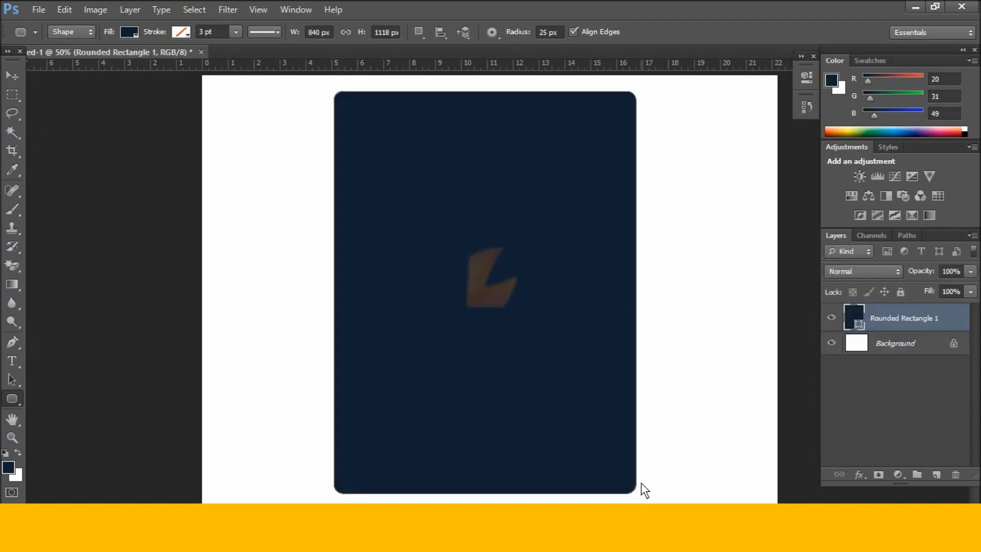
# Load the rounded rectangle as a selection on a new layer and hide the navy shape.
pyautogui.hotkey('ctrl', 'Return')
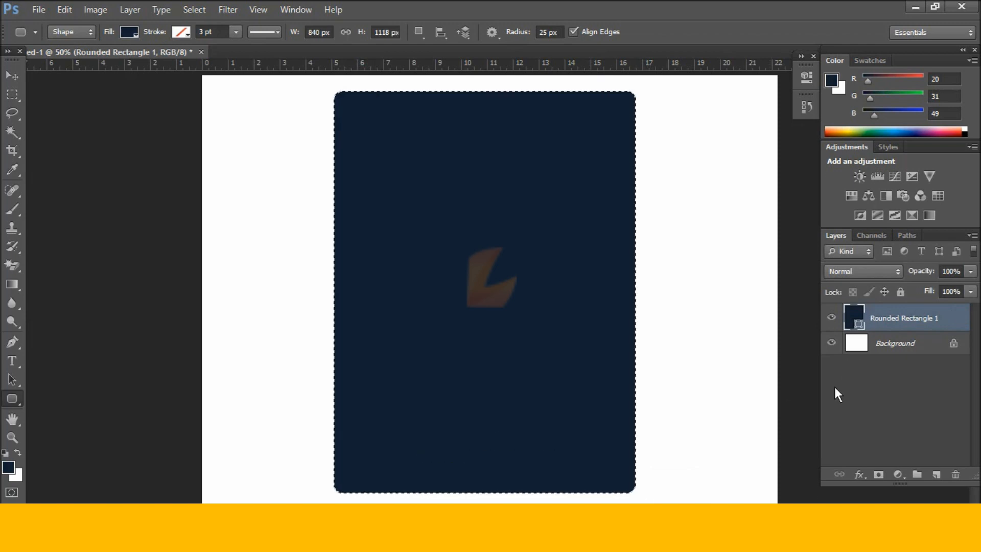
pyautogui.click(935, 474)
pyautogui.click(832, 341)
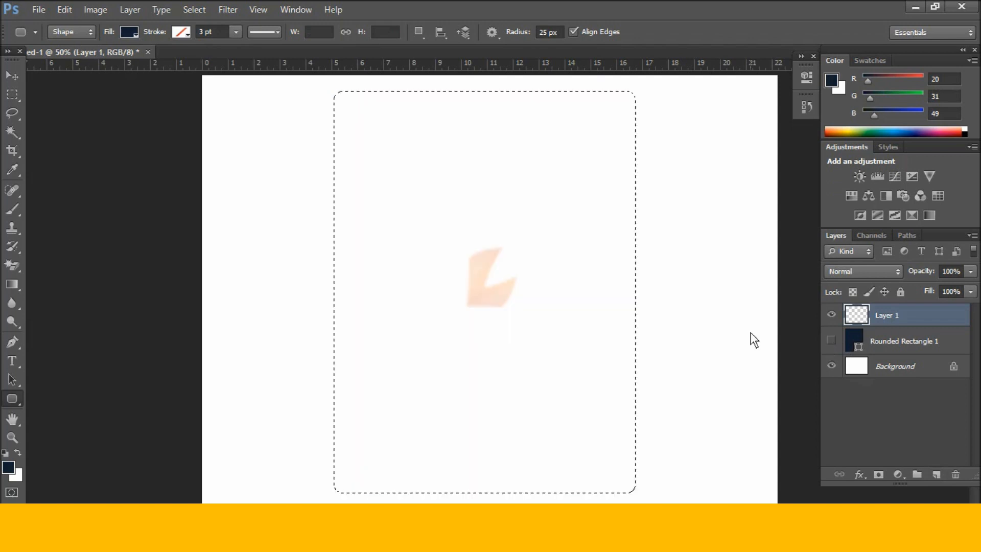
# Set the foreground colour to light green #b7f5b3.
pyautogui.click(9, 467)
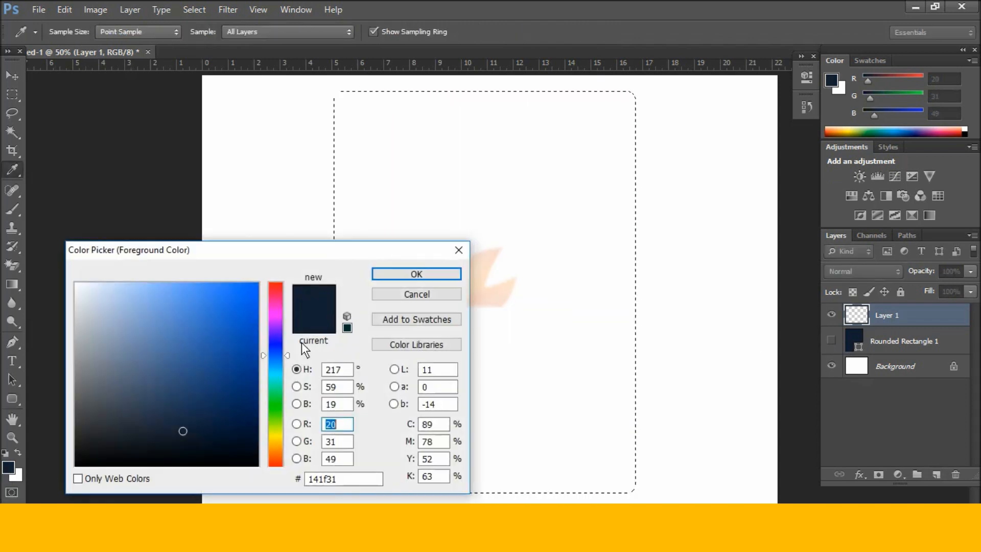
pyautogui.click(278, 396)
pyautogui.click(278, 422)
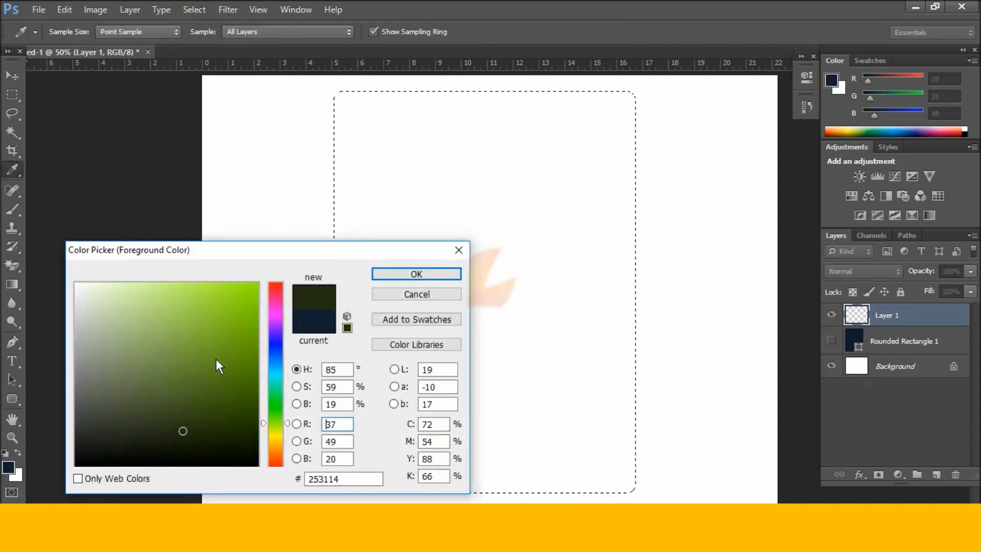
pyautogui.click(279, 406)
pyautogui.moveTo(125, 287)
pyautogui.mouseDown()
pyautogui.moveTo(136, 291)
pyautogui.moveTo(125, 290)
pyautogui.mouseUp()
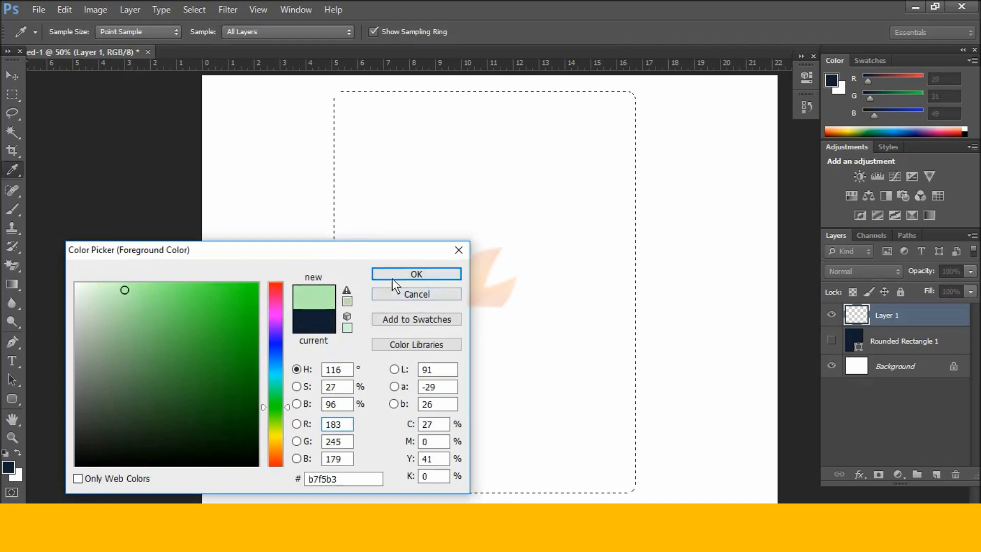
pyautogui.click(415, 276)
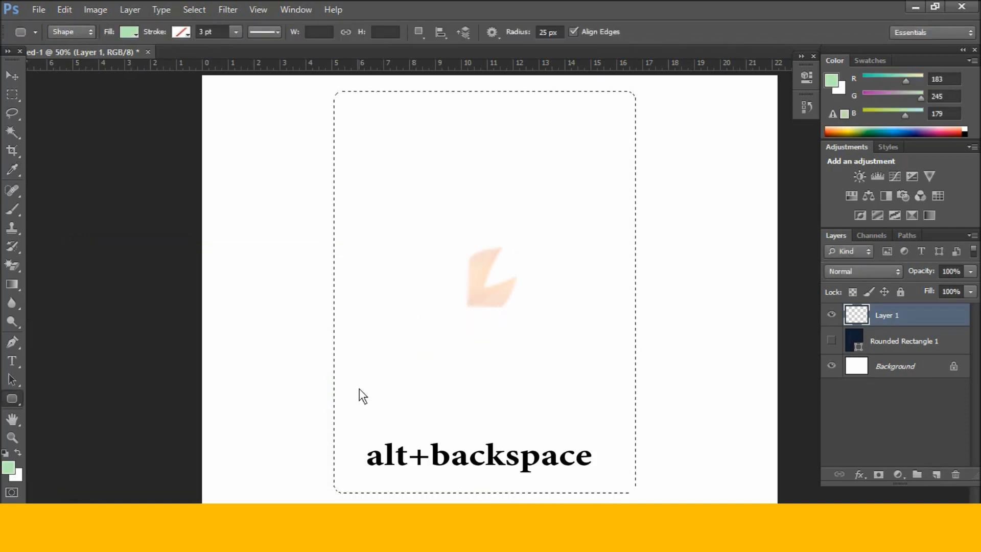
# Fill the selection with light green on Layer 1, deselect, and shift it slightly right.
pyautogui.hotkey('alt', 'BackSpace')
pyautogui.hotkey('ctrl', 'd')
pyautogui.click(12, 75)
pyautogui.moveTo(434, 200); pyautogui.dragTo(413, 195)
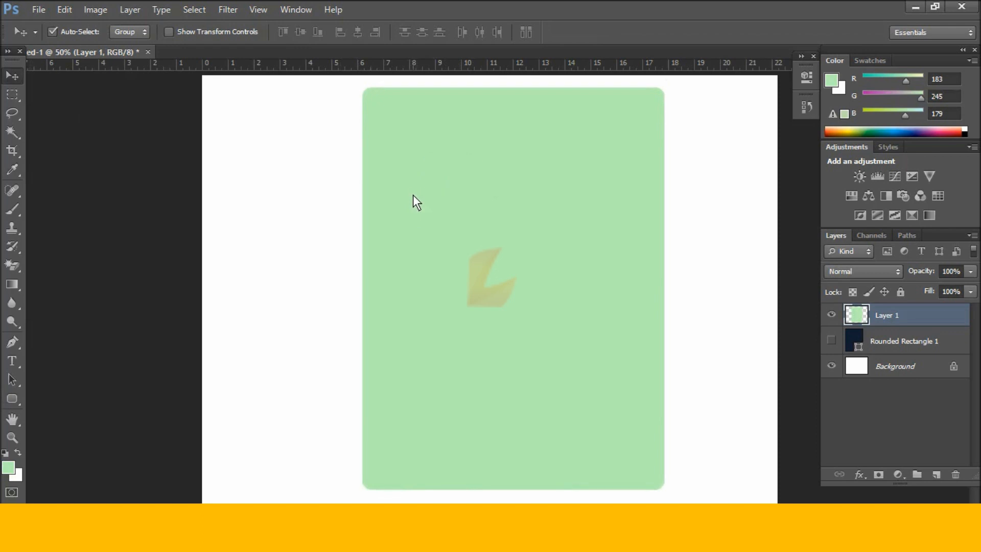
# Lock Layer 1 fully and set the foreground colour to navy 141f31 copied from Notepad.
pyautogui.click(899, 291)
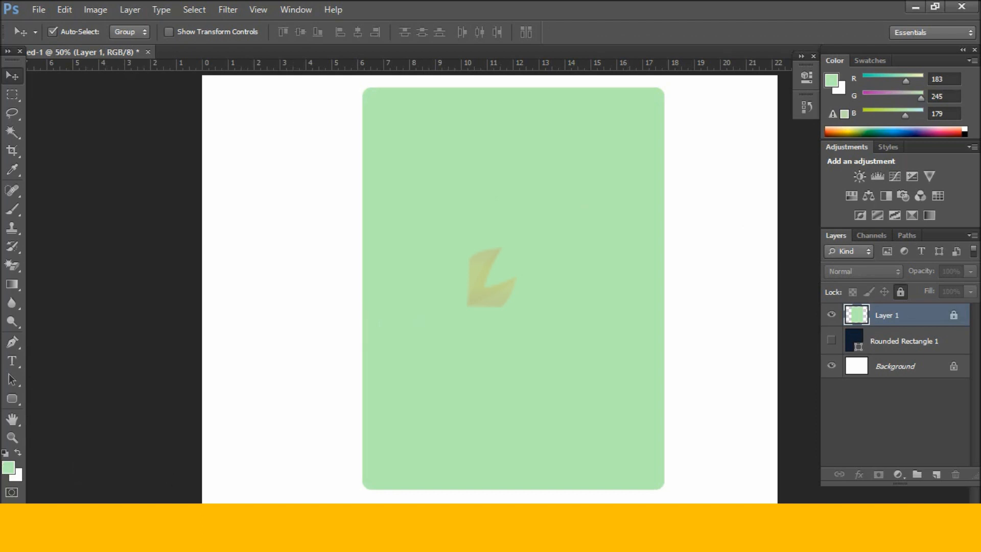
pyautogui.click(6, 471)
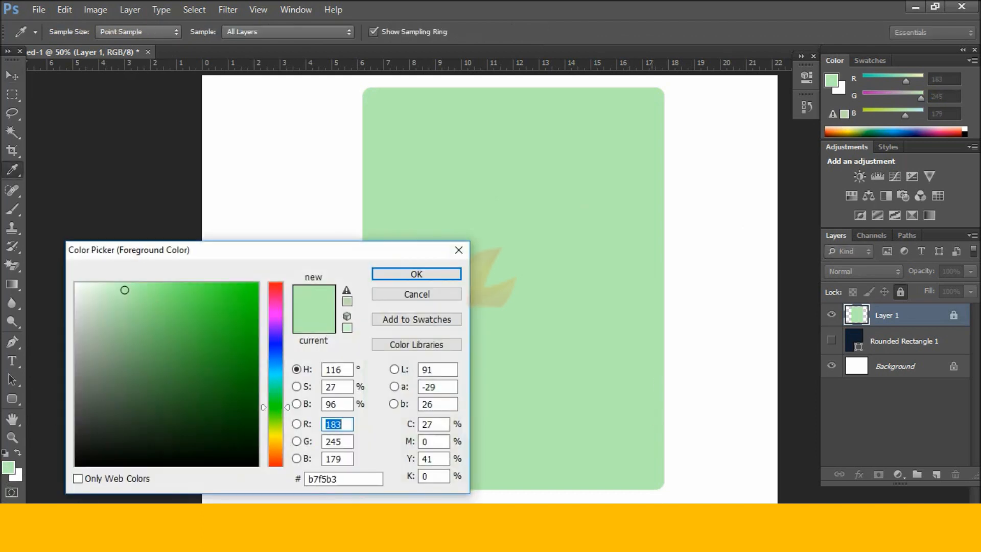
pyautogui.hotkey('alt', 'Tab')
pyautogui.moveTo(361, 250); pyautogui.dragTo(314, 240)
pyautogui.hotkey('ctrl', 'c')
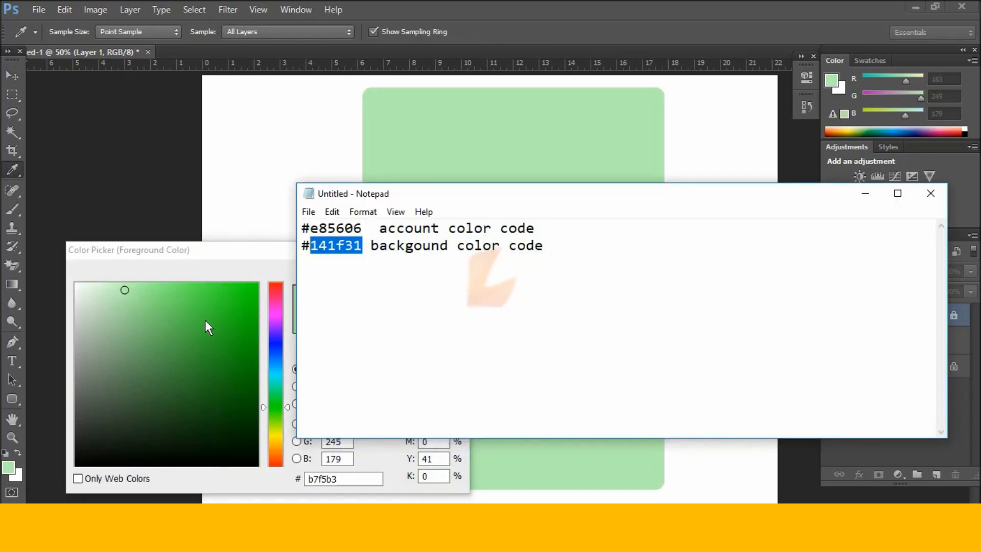
pyautogui.hotkey('alt', 'Tab')
pyautogui.moveTo(357, 478); pyautogui.dragTo(293, 483)
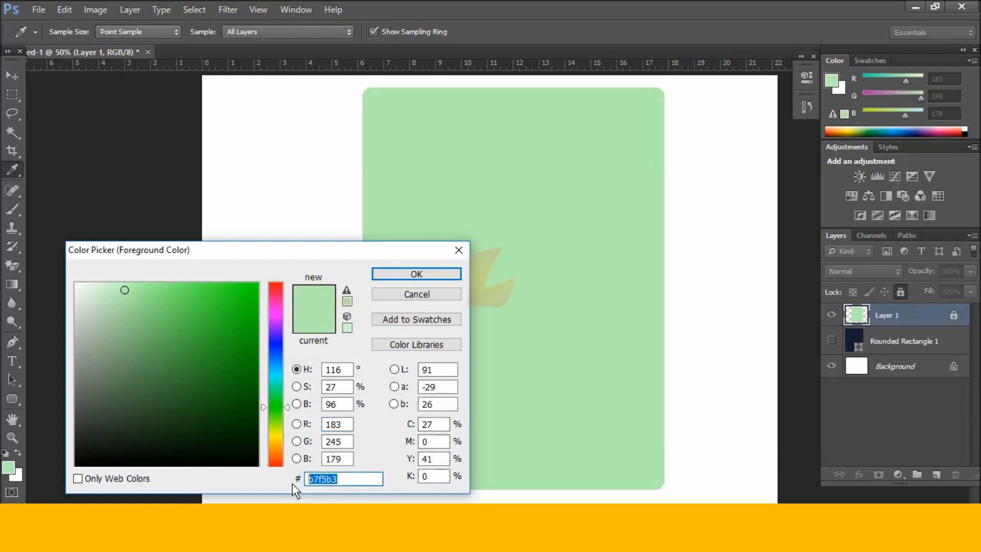
pyautogui.hotkey('ctrl', 'v')
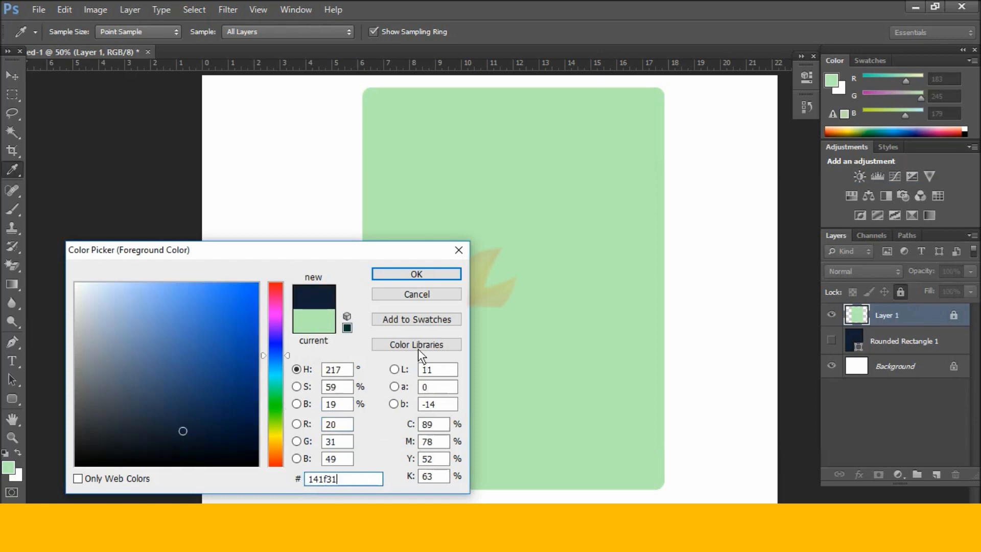
pyautogui.click(442, 273)
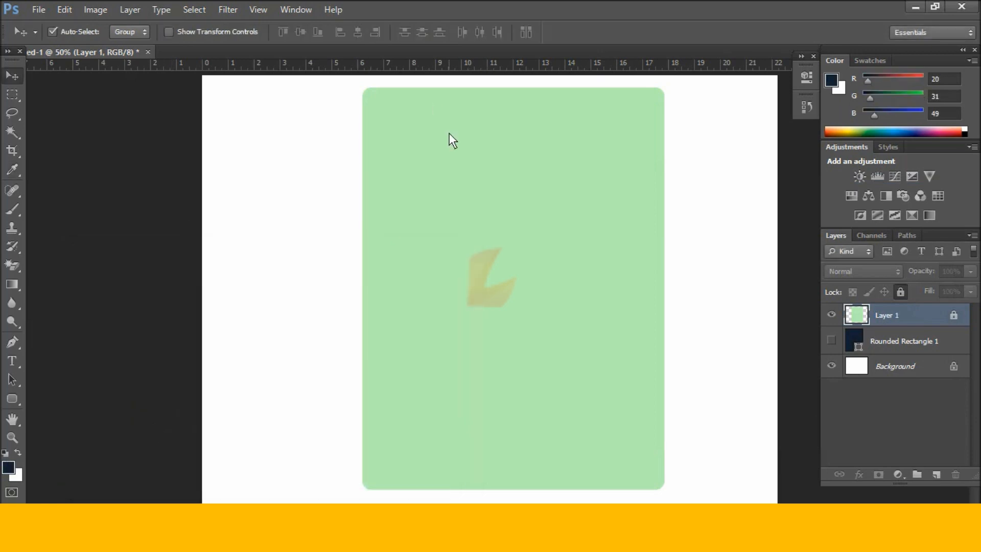
# Draw a rounded card with 35 px corners inside the green frame and load it as a selection.
pyautogui.click(13, 399)
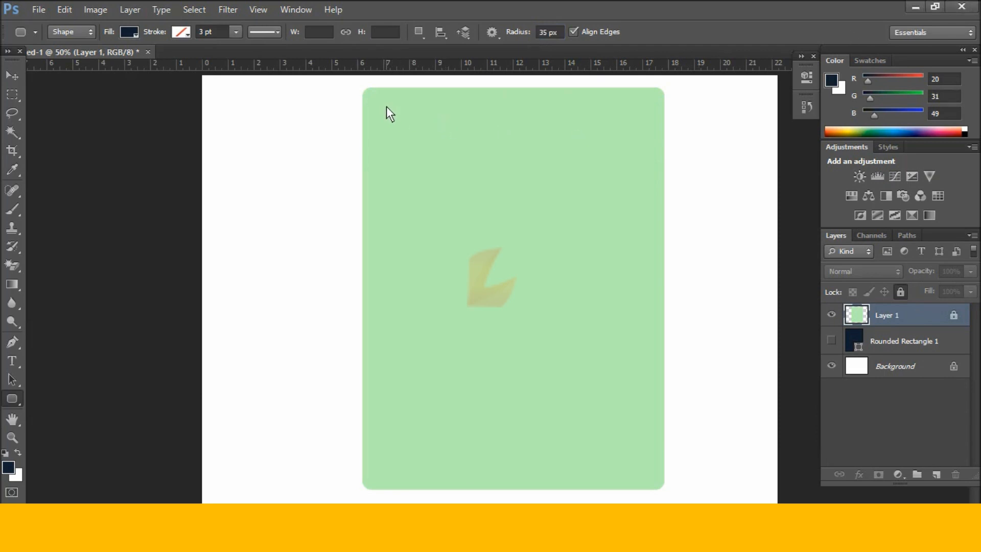
pyautogui.moveTo(388, 103); pyautogui.dragTo(644, 474)
pyautogui.hotkey('ctrl', 'Return')
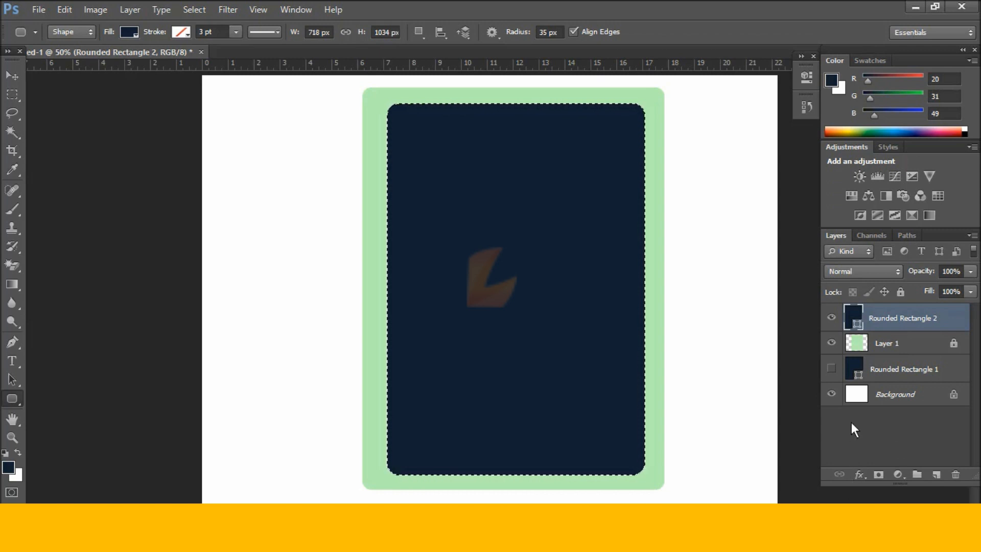
# Fill the card with navy on new Layer 2, hide the shape, and nudge it left and up.
pyautogui.click(936, 475)
pyautogui.hotkey('alt', 'BackSpace')
pyautogui.click(831, 341)
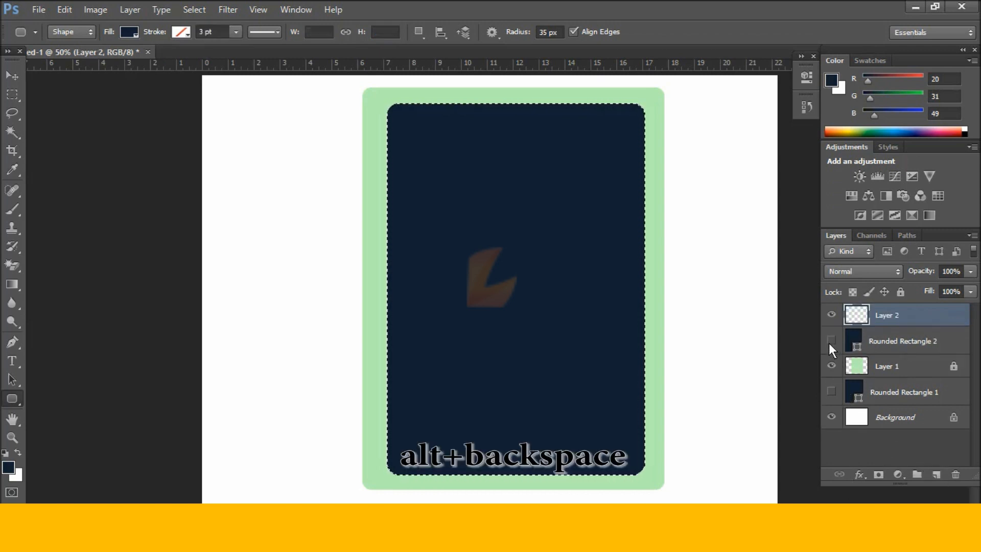
pyautogui.hotkey('alt', 'BackSpace')
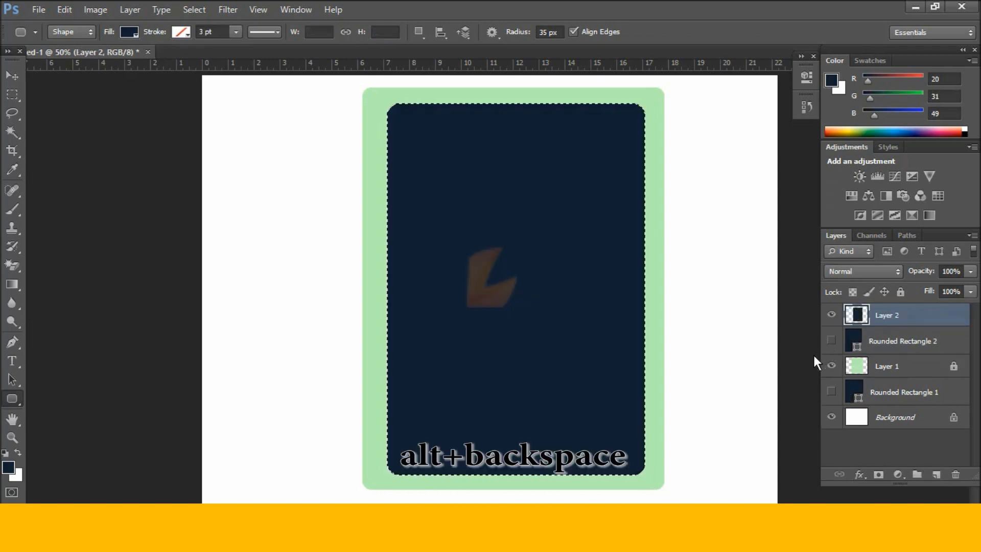
pyautogui.hotkey('ctrl', 'd')
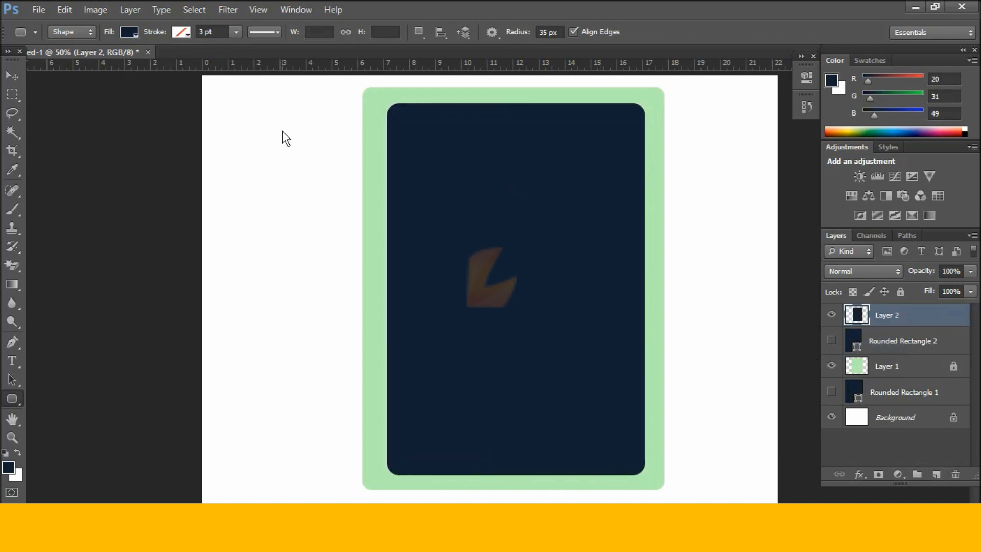
pyautogui.click(10, 76)
pyautogui.moveTo(606, 271); pyautogui.dragTo(609, 266)
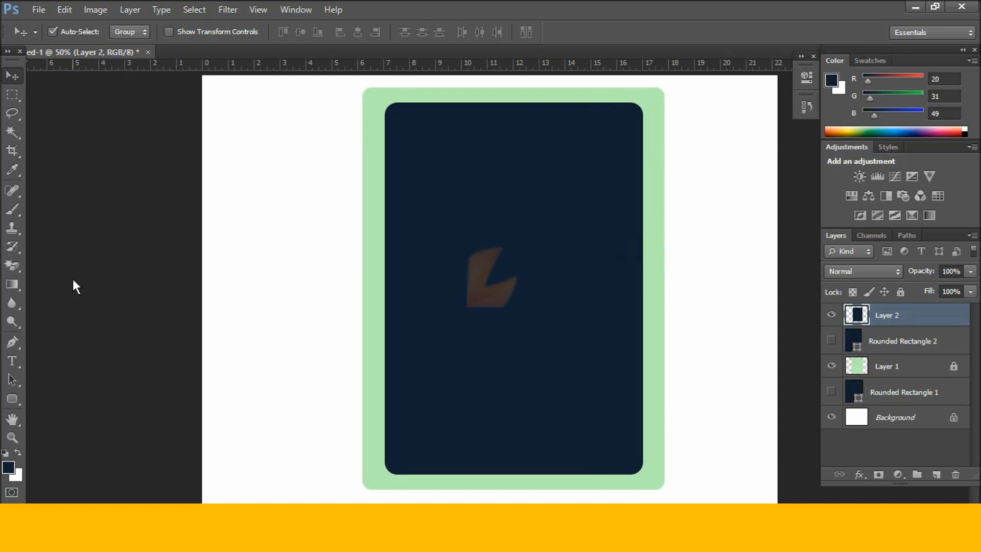
# Trace a closed Pen path around the navy card's curved top strip.
pyautogui.click(13, 342)
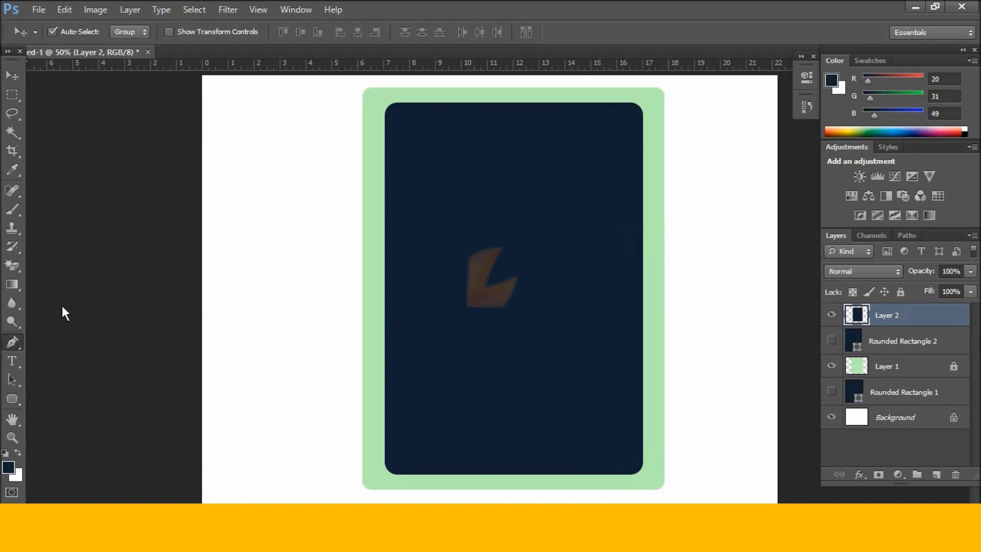
pyautogui.click(379, 149)
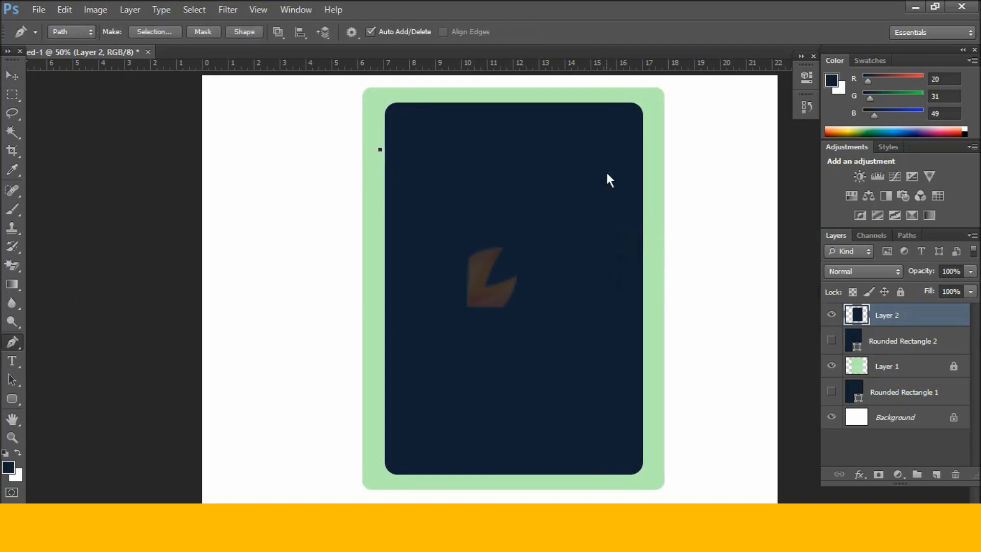
pyautogui.keyDown('shift'); pyautogui.click(653, 161); pyautogui.keyUp('shift')
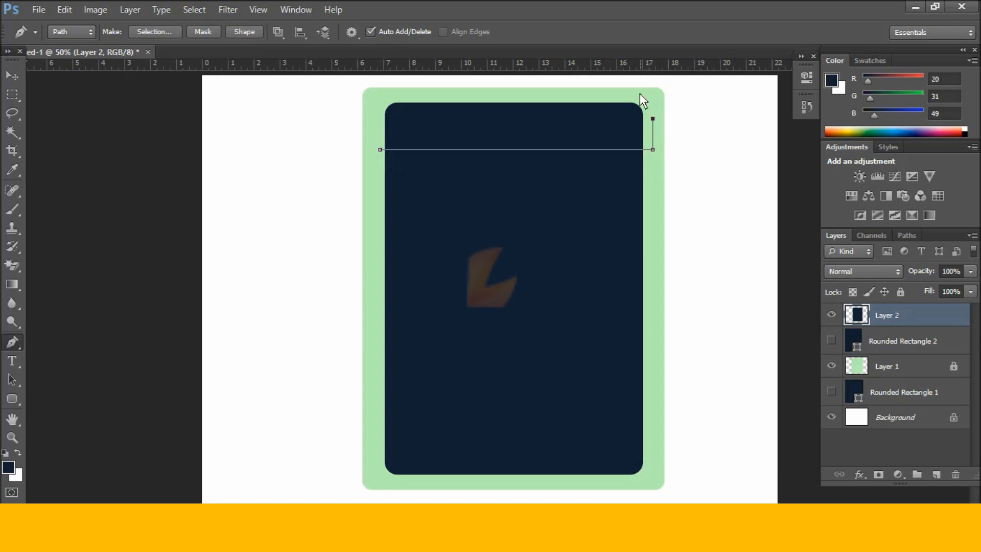
pyautogui.click(451, 88)
pyautogui.click(393, 96)
pyautogui.click(384, 103)
pyautogui.click(371, 124)
# Copy the traced strip onto new Layer 3 and make Layer 2 visible again.
pyautogui.hotkey('ctrl', 'Return')
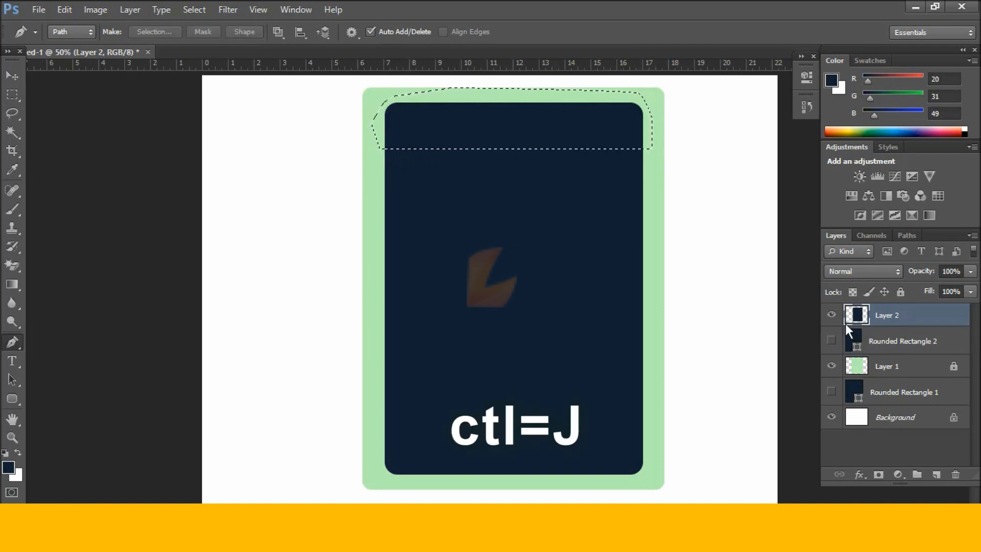
pyautogui.hotkey('ctrl', 'j')
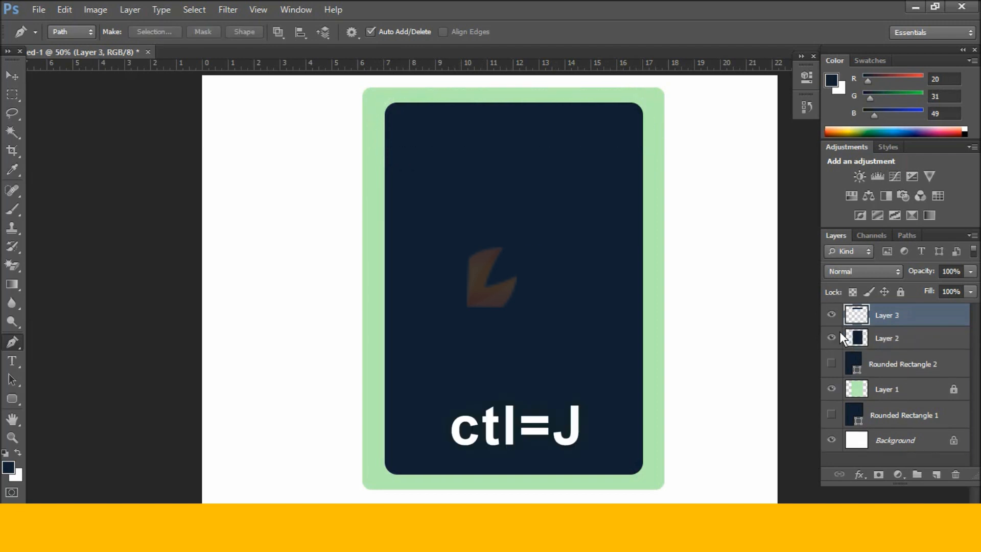
pyautogui.click(831, 338)
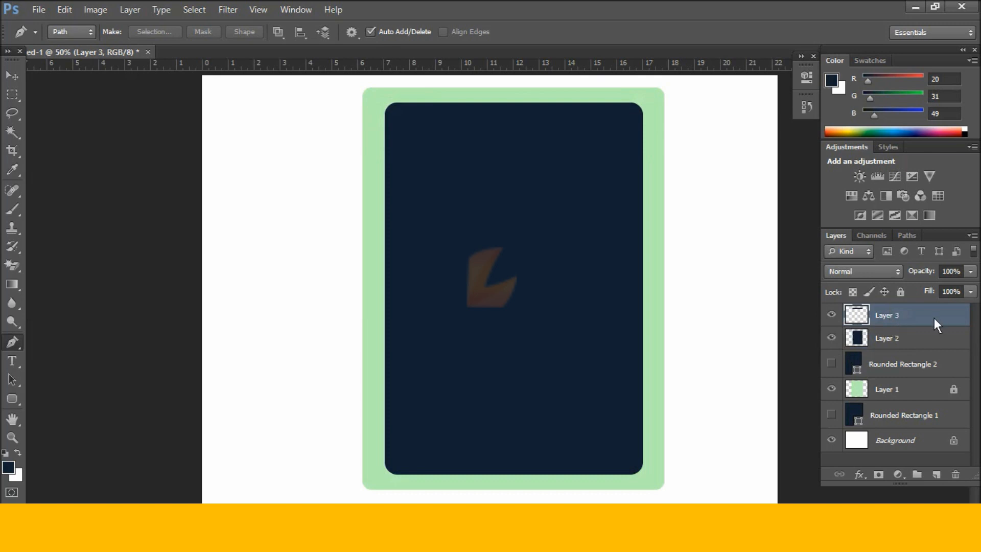
# Copy the account colour code e85606 from the Notepad colour list.
pyautogui.hotkey('alt', 'Tab')
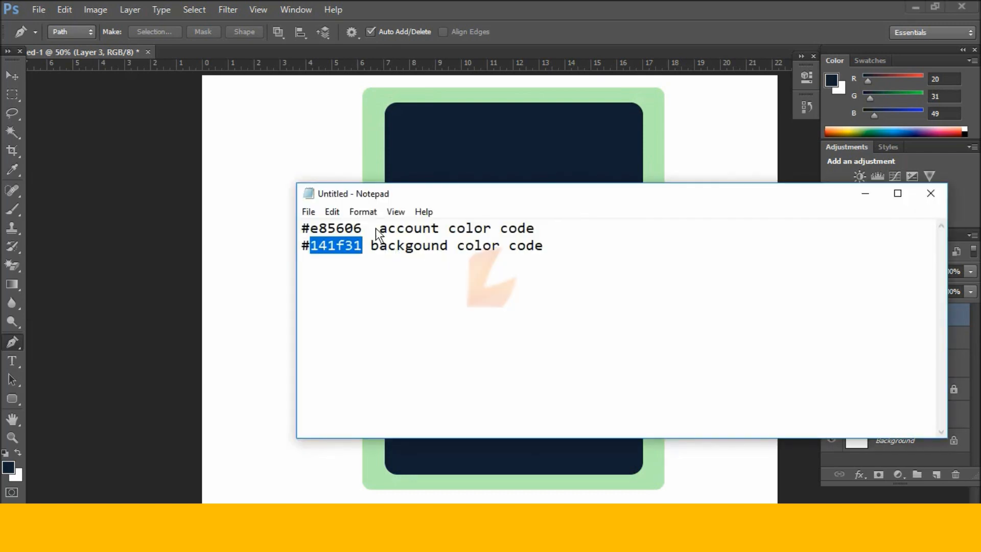
pyautogui.moveTo(363, 228); pyautogui.dragTo(350, 227)
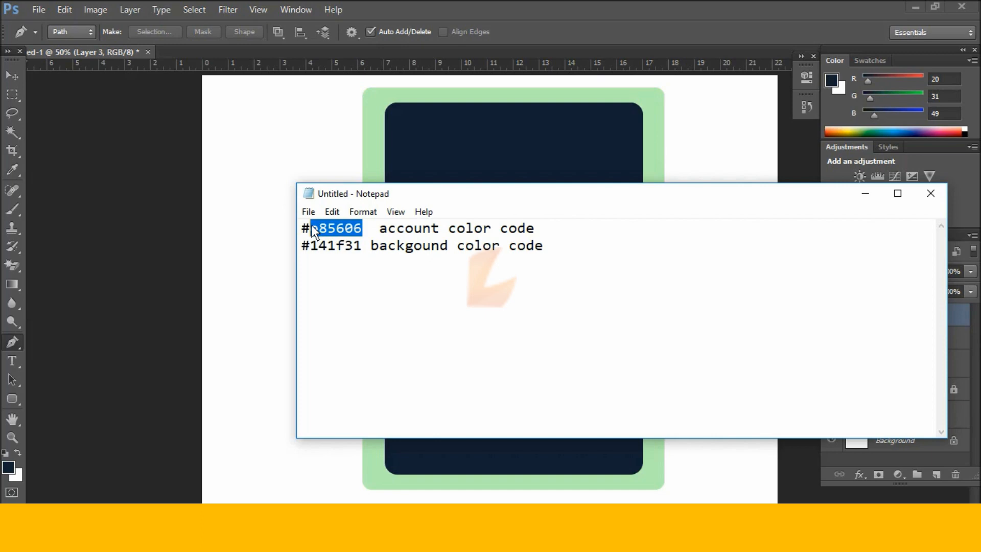
pyautogui.click(864, 193)
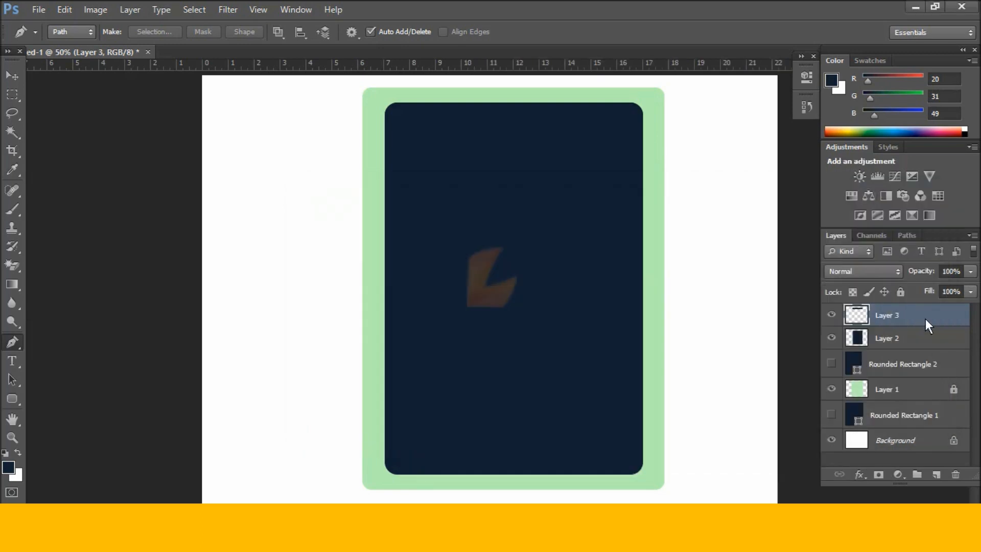
# Apply an orange #e85606 Color Overlay to Layer 3.
pyautogui.doubleClick(928, 319)
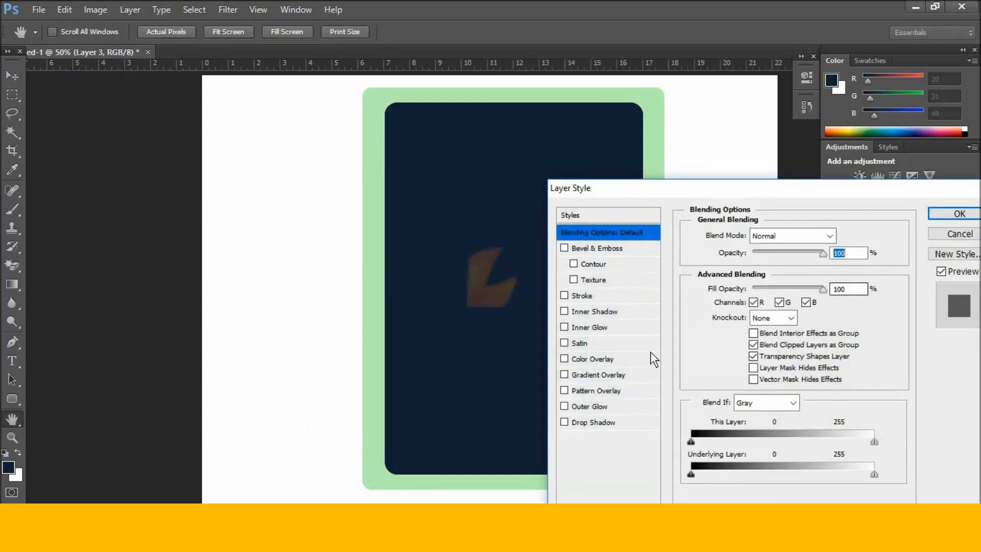
pyautogui.click(609, 358)
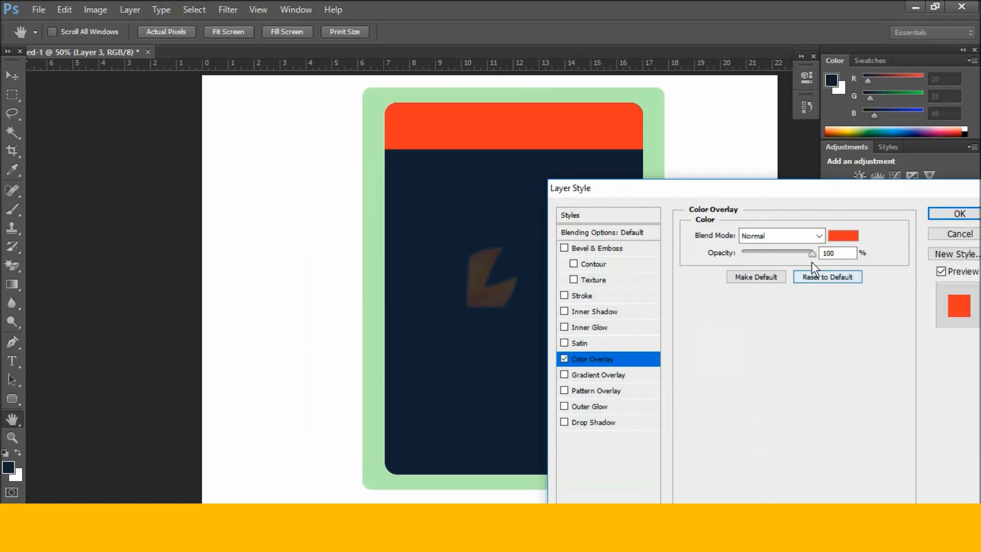
pyautogui.click(843, 235)
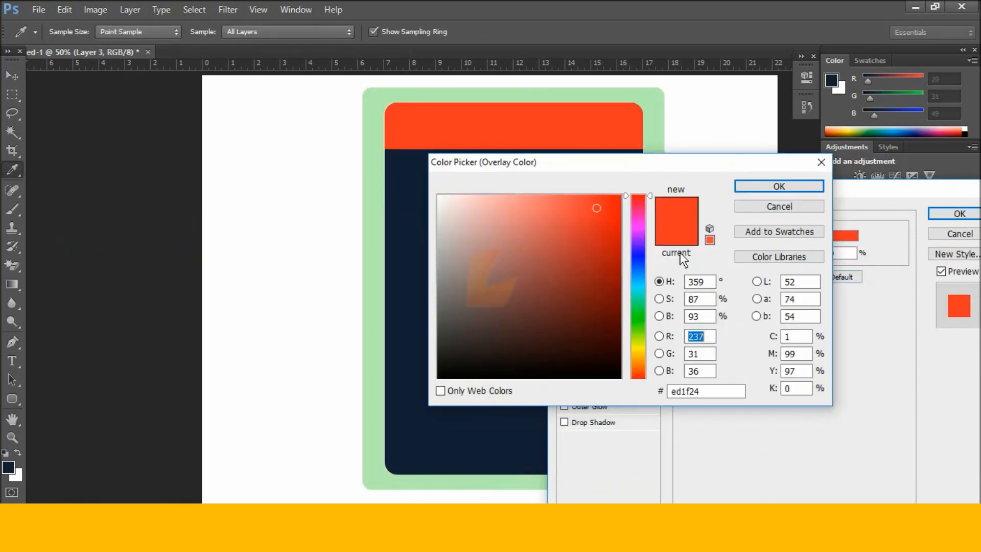
pyautogui.click(709, 394)
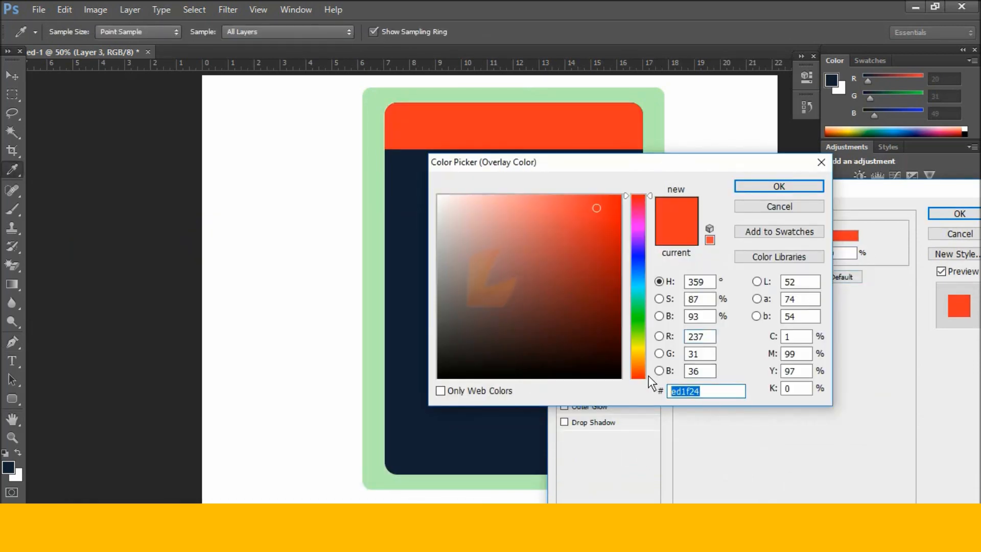
pyautogui.write('ff6600')
pyautogui.click(789, 187)
pyautogui.click(943, 209)
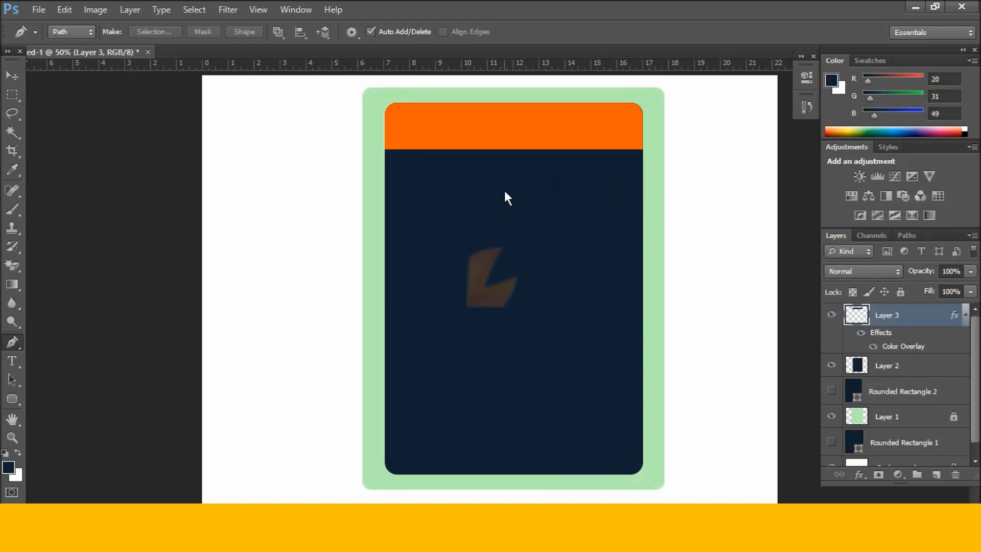
# Outline the header area with the Pen and remove that part of the navy card on Layer 2.
pyautogui.click(380, 143)
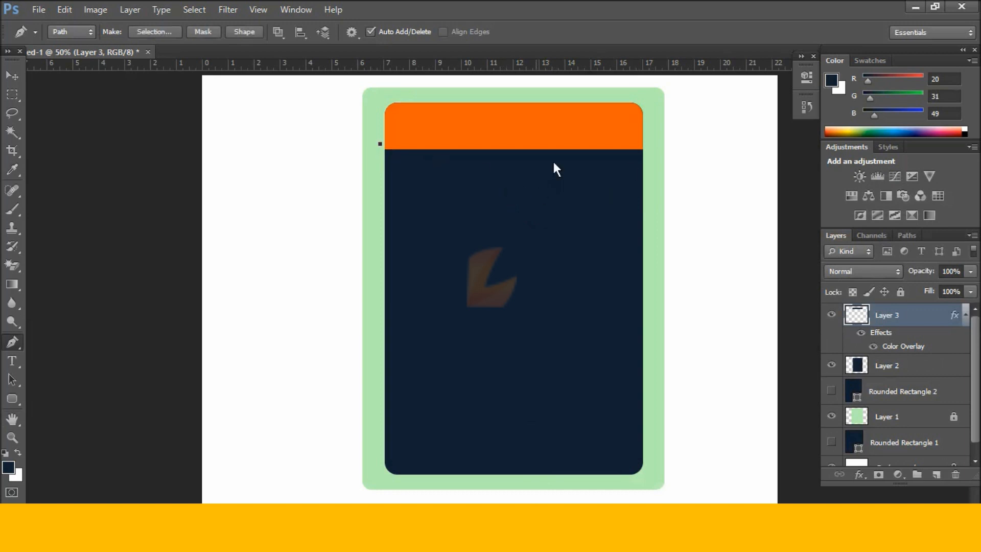
pyautogui.click(651, 143)
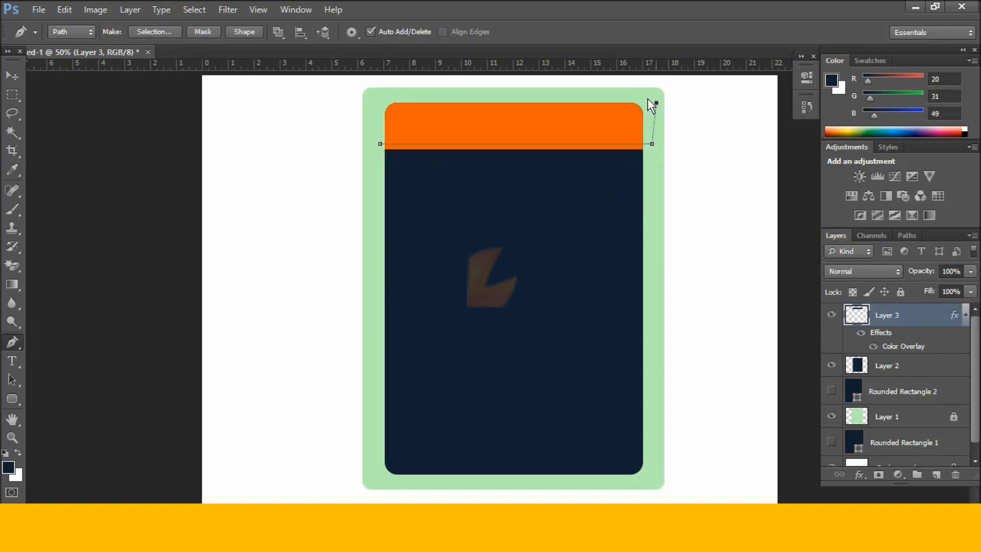
pyautogui.click(389, 96)
pyautogui.click(361, 132)
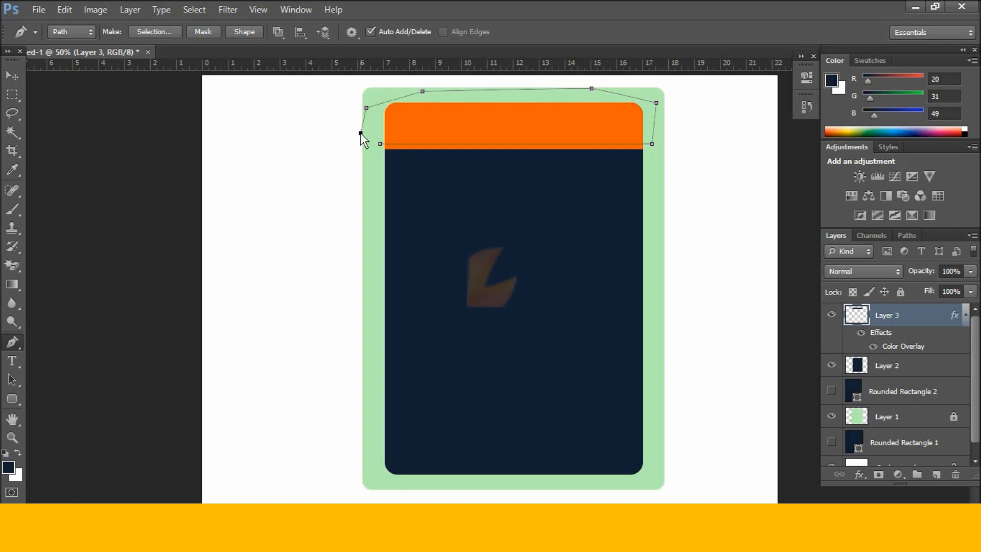
pyautogui.hotkey('ctrl', 'Return')
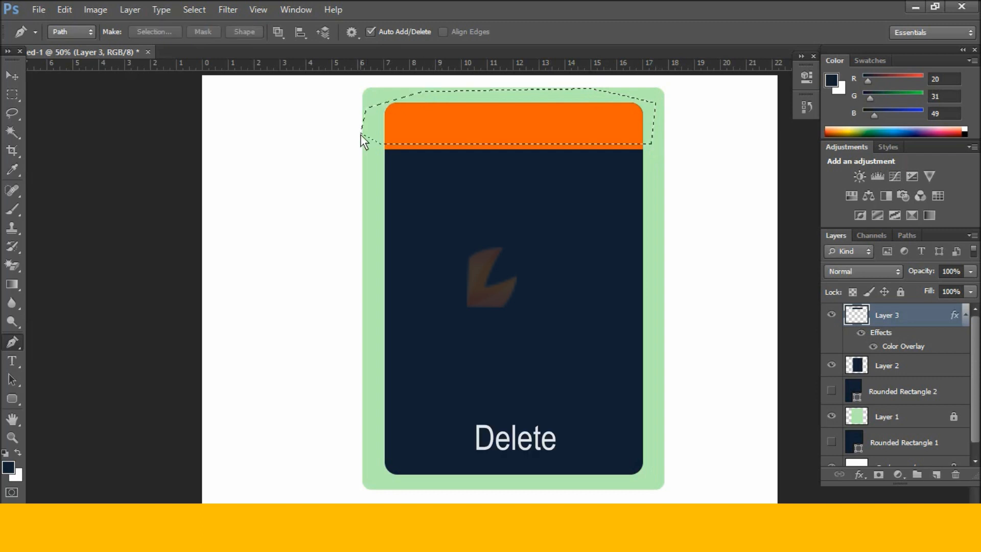
pyautogui.click(914, 360)
pyautogui.hotkey('ctrl', 'd')
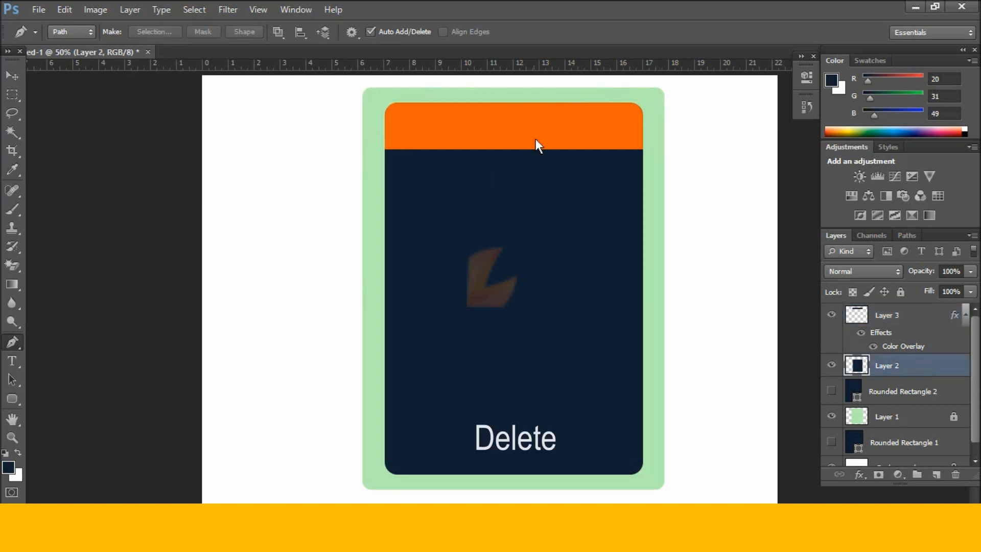
# Select the orange header and navy card layers together and nudge them up slightly.
pyautogui.click(17, 82)
pyautogui.moveTo(559, 139); pyautogui.dragTo(553, 116)
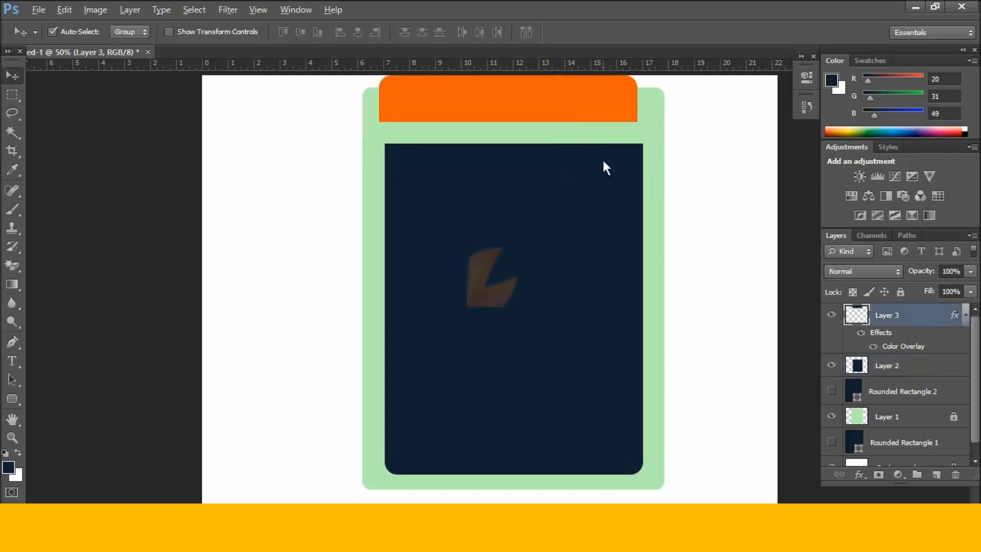
pyautogui.hotkey('ctrl', 'z')
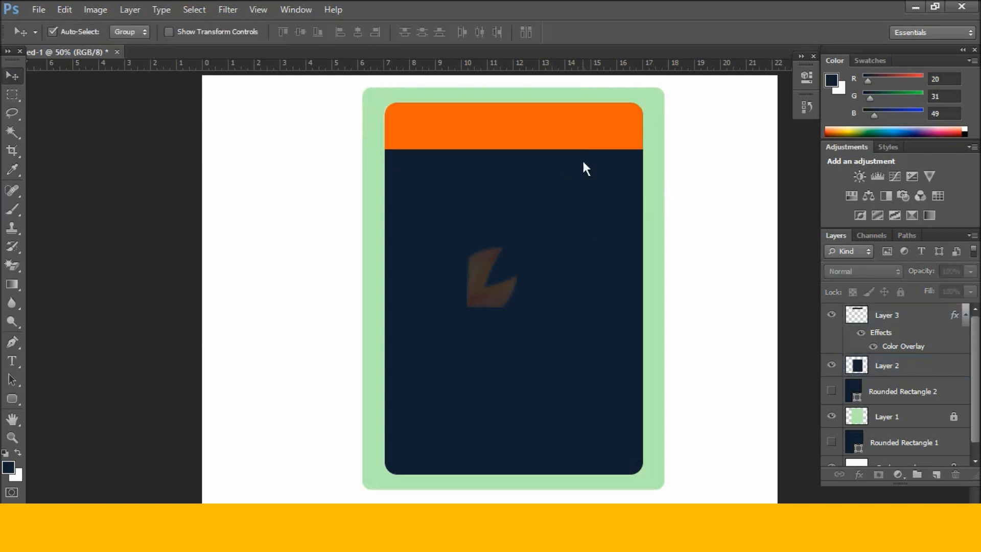
pyautogui.click(576, 134)
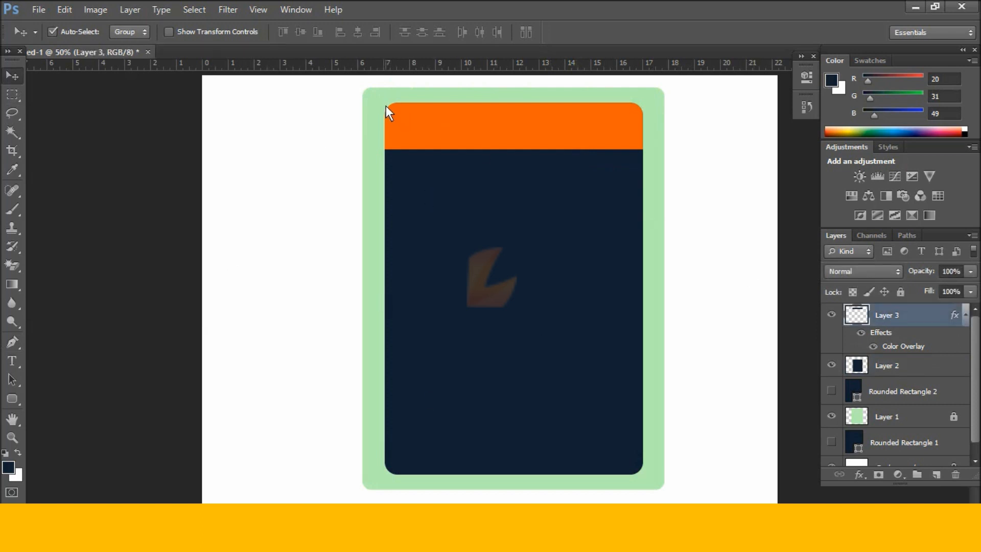
pyautogui.scroll(-1, 909, 455)
pyautogui.scroll(1, 909, 454)
pyautogui.moveTo(379, 104); pyautogui.dragTo(455, 225)
pyautogui.press('Up')
pyautogui.press('Up')
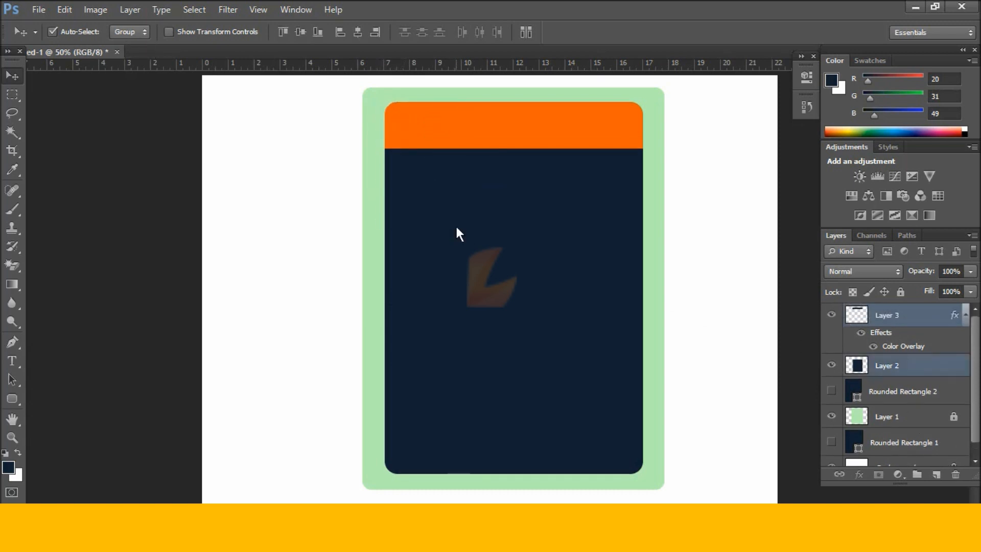
pyautogui.click(728, 250)
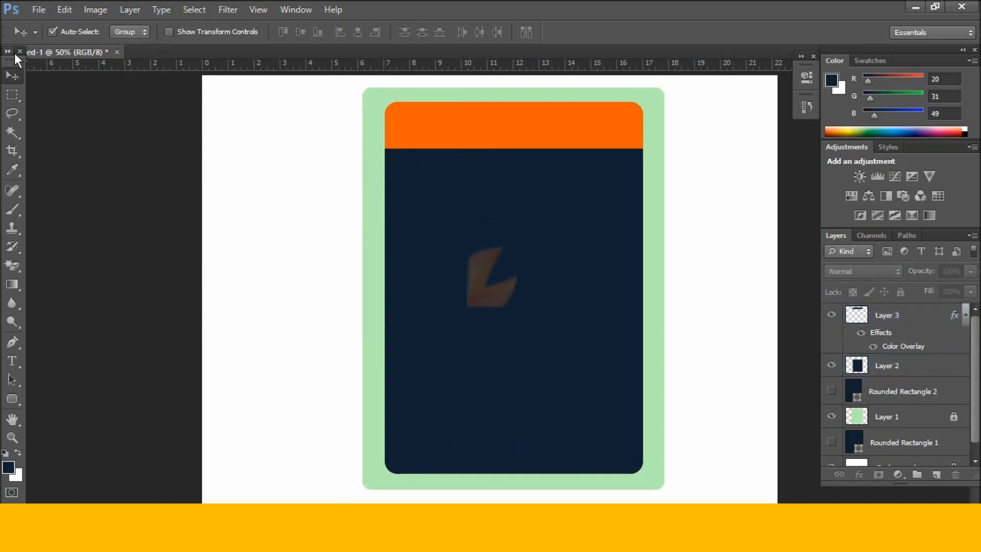
pyautogui.click(37, 10)
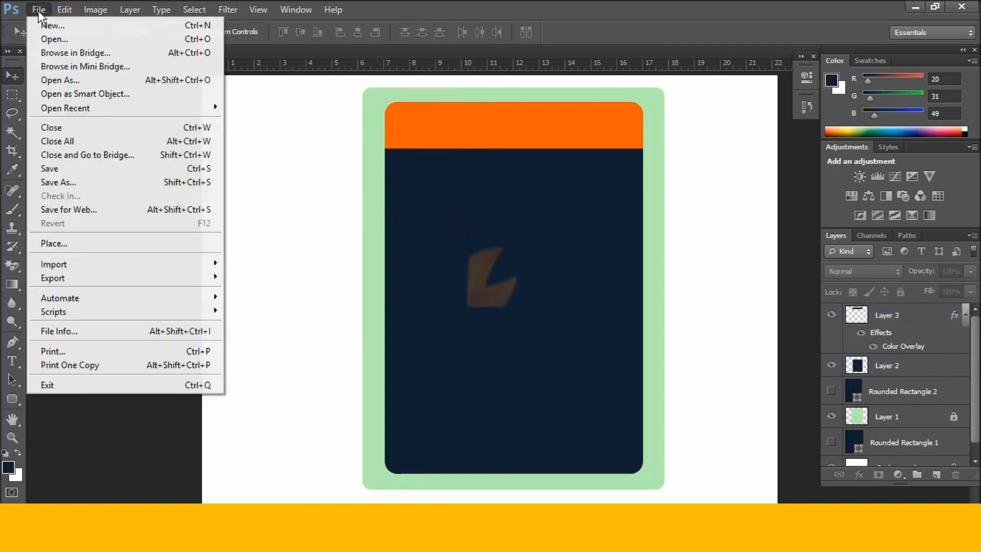
# Open the menu-icon image and drag it onto the orange header as a new layer.
pyautogui.click(131, 37)
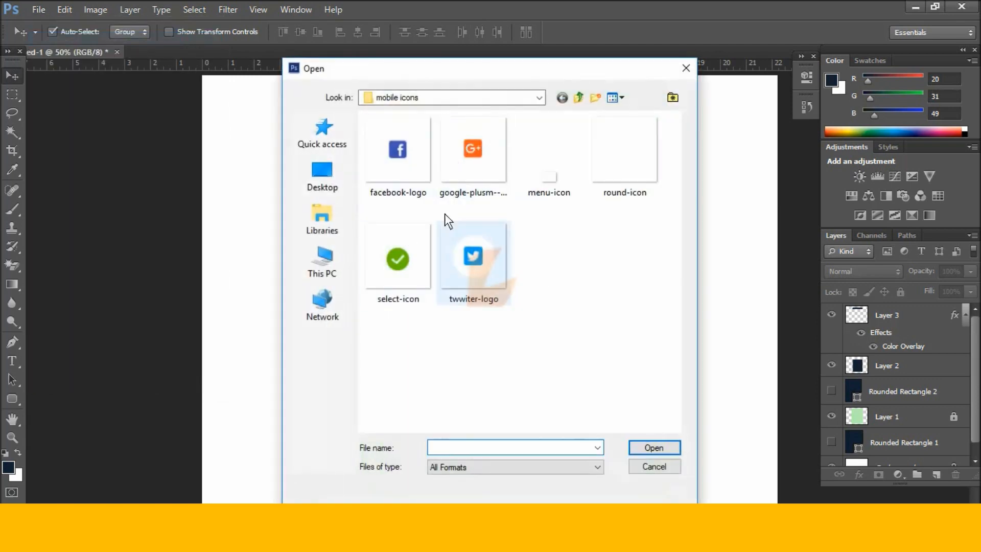
pyautogui.doubleClick(556, 184)
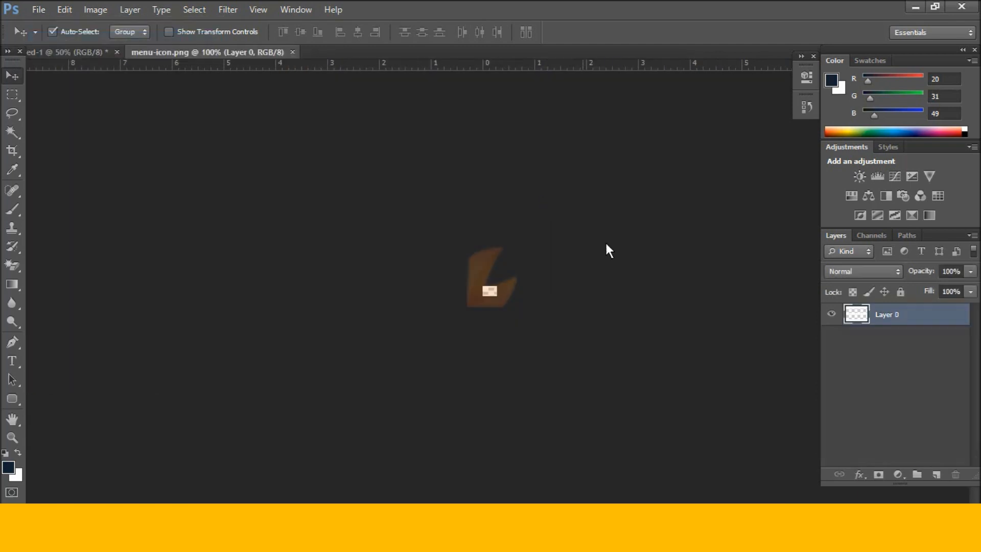
pyautogui.moveTo(262, 51); pyautogui.dragTo(426, 319)
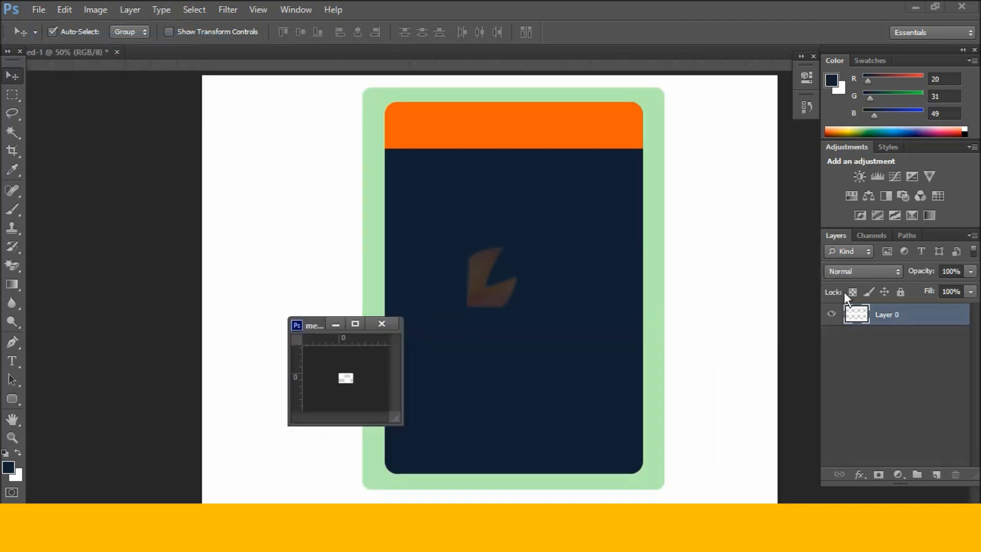
pyautogui.moveTo(917, 320); pyautogui.dragTo(489, 133)
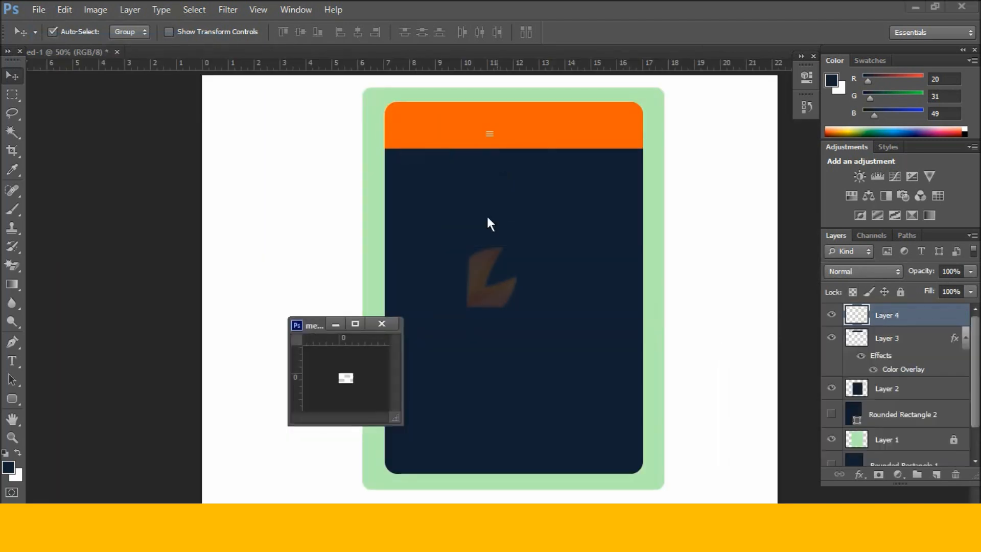
pyautogui.click(381, 323)
# Position the white menu icon at the header's left end and scale it up about 350%.
pyautogui.hotkey('shift', 'Left')
pyautogui.hotkey('shift', 'Left')
pyautogui.hotkey('shift', 'Left')
pyautogui.hotkey('shift', 'Left')
pyautogui.hotkey('shift', 'Left')
pyautogui.hotkey('shift', 'Left')
pyautogui.hotkey('shift', 'Left')
pyautogui.hotkey('shift', 'Left')
pyautogui.hotkey('shift', 'Left')
pyautogui.hotkey('shift', 'Left')
pyautogui.hotkey('shift', 'Left')
pyautogui.hotkey('shift', 'Left')
pyautogui.hotkey('shift', 'Left')
pyautogui.hotkey('shift', 'Left')
pyautogui.hotkey('shift', 'Left')
pyautogui.hotkey('shift', 'Left')
pyautogui.hotkey('shift', 'Left')
pyautogui.hotkey('shift', 'Left')
pyautogui.hotkey('shift', 'Left')
pyautogui.hotkey('shift', 'Left')
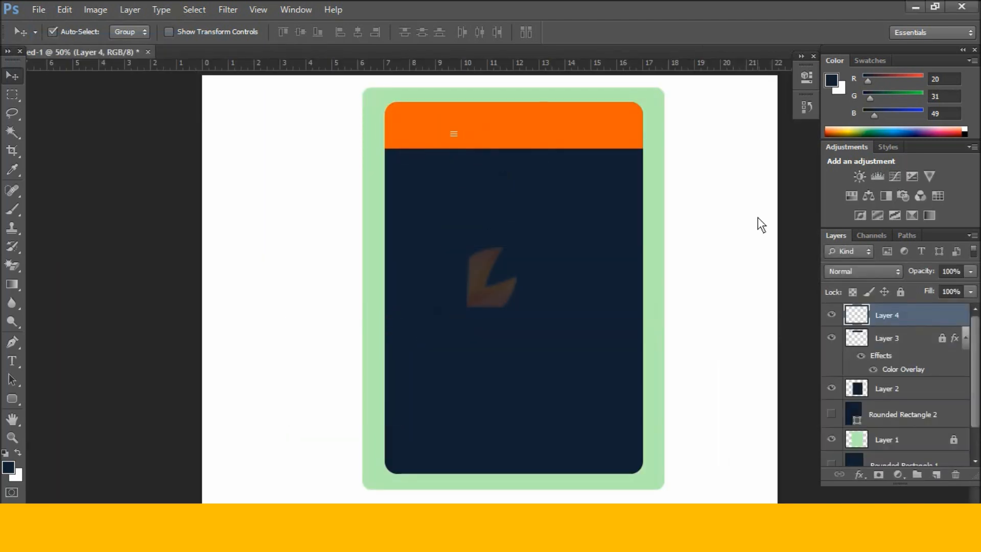
pyautogui.hotkey('shift', 'Up')
pyautogui.hotkey('shift', 'Right')
pyautogui.hotkey('shift', 'Right')
pyautogui.hotkey('shift', 'Right')
pyautogui.hotkey('shift', 'Right')
pyautogui.hotkey('shift', 'Right')
pyautogui.hotkey('shift', 'Right')
pyautogui.hotkey('shift', 'Up')
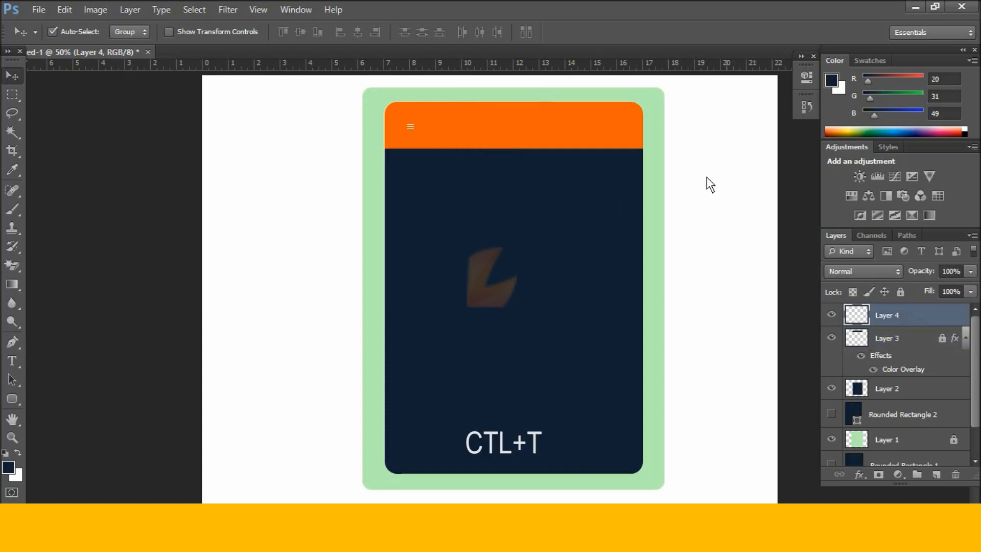
pyautogui.hotkey('ctrl', 't')
pyautogui.moveTo(418, 119); pyautogui.dragTo(418, 111)
pyautogui.press('Return')
pyautogui.click(405, 139)
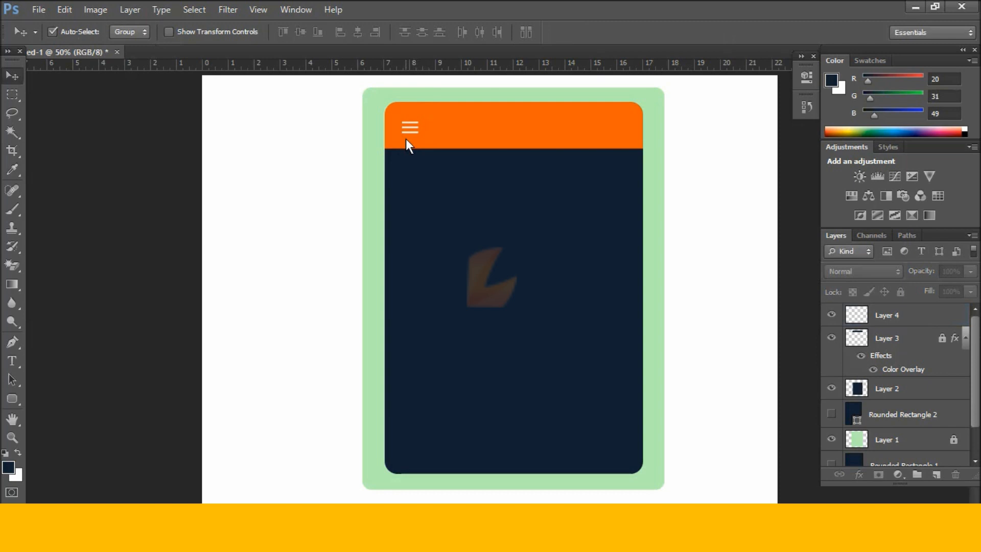
pyautogui.click(407, 128)
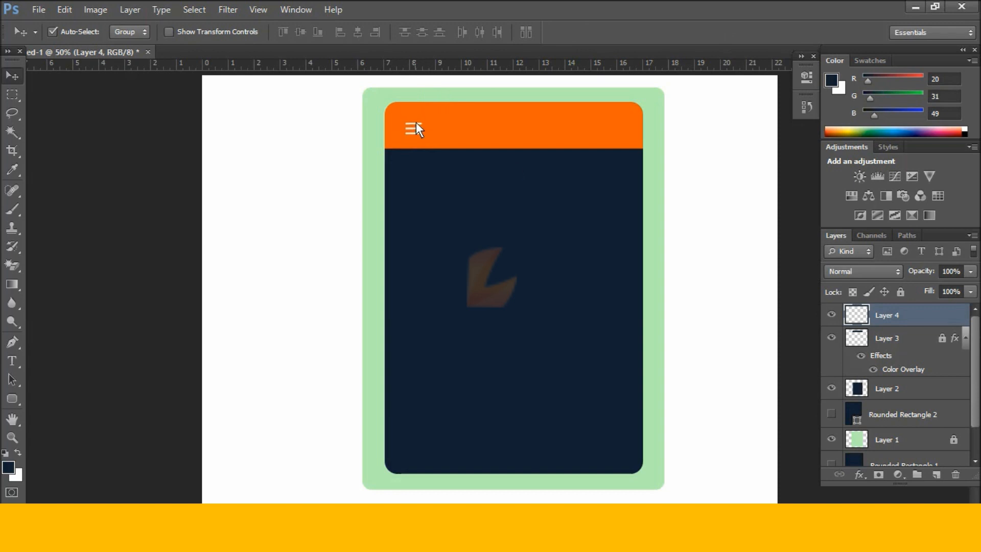
pyautogui.click(510, 159)
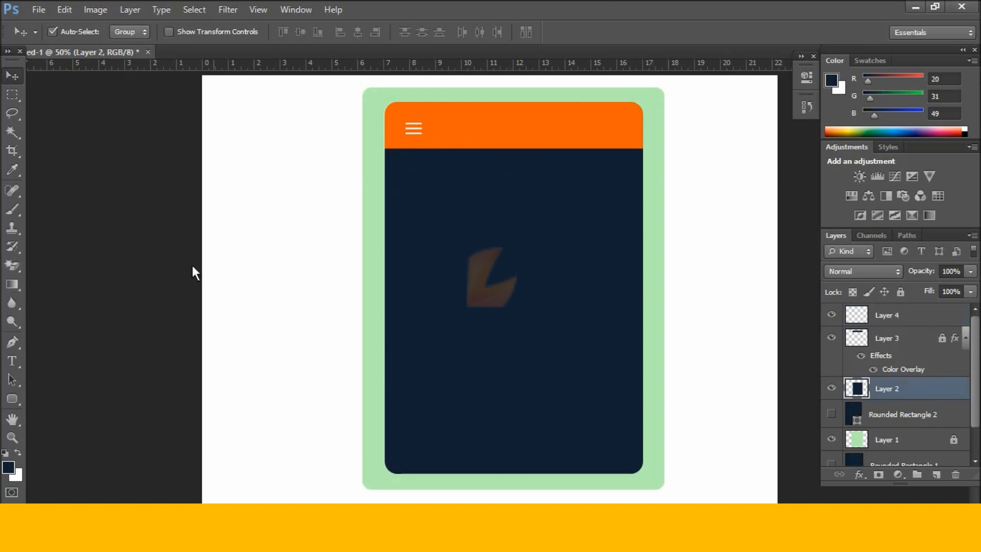
# Type 'Account' in Arial Bold on the orange header beside the menu icon.
pyautogui.click(15, 366)
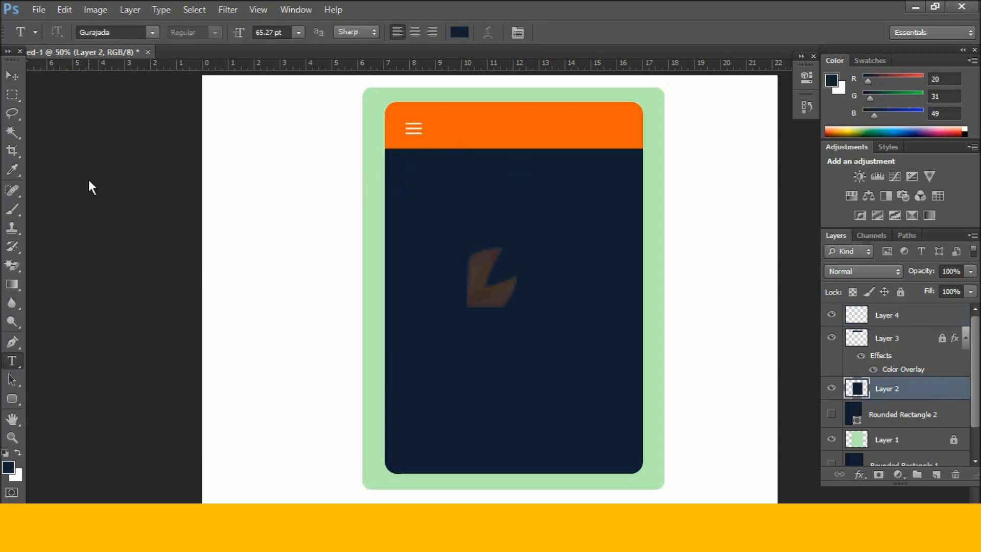
pyautogui.click(152, 32)
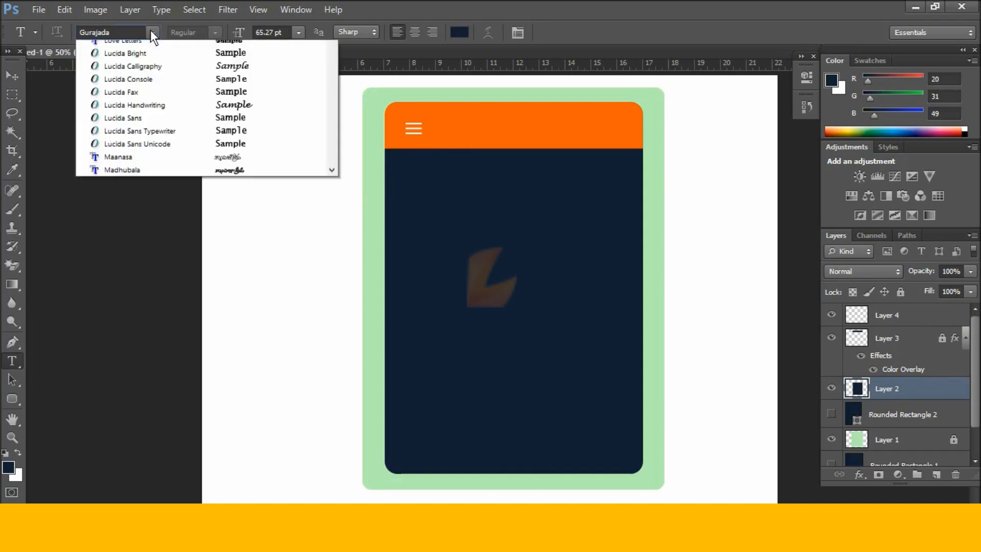
pyautogui.scroll(10, 152, 125)
pyautogui.scroll(20, 151, 125)
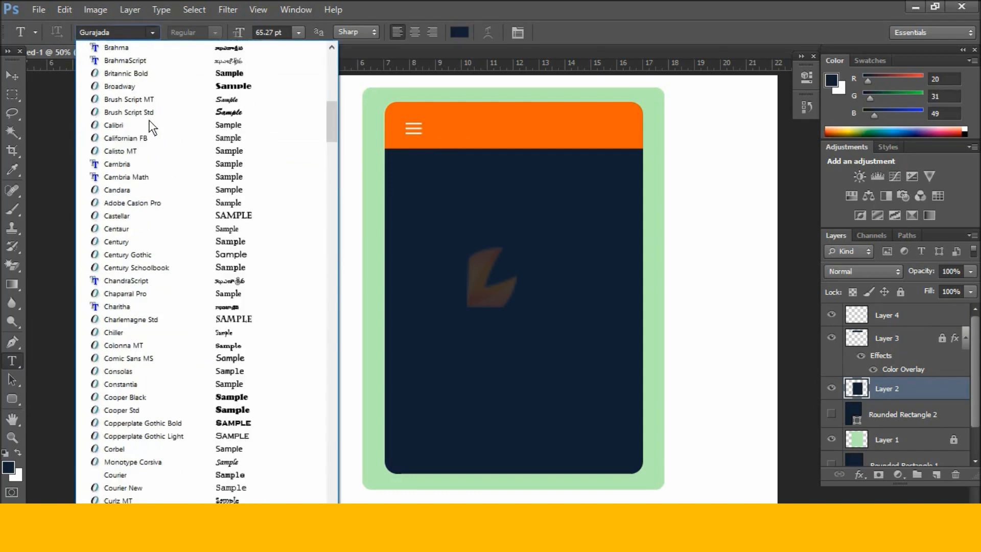
pyautogui.scroll(1, 209, 217)
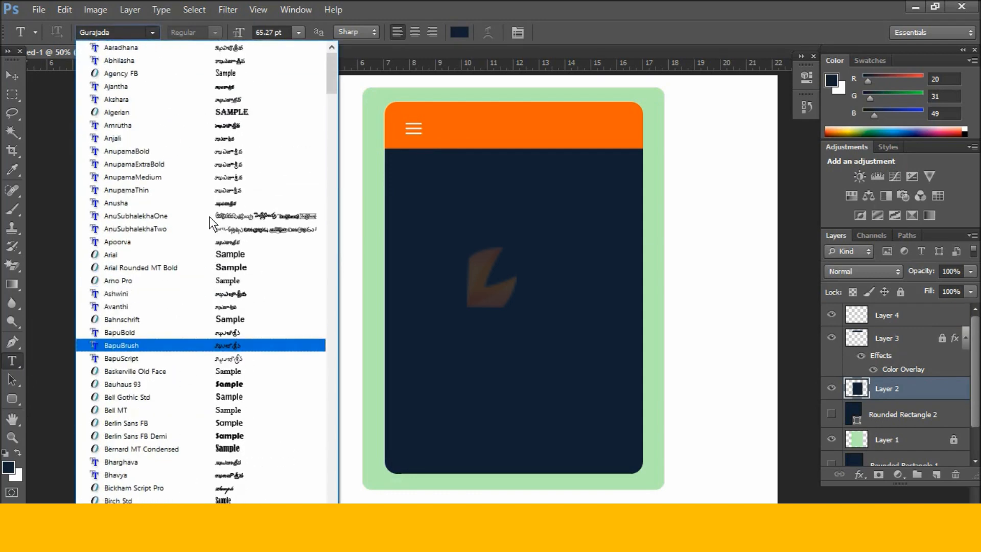
pyautogui.click(169, 250)
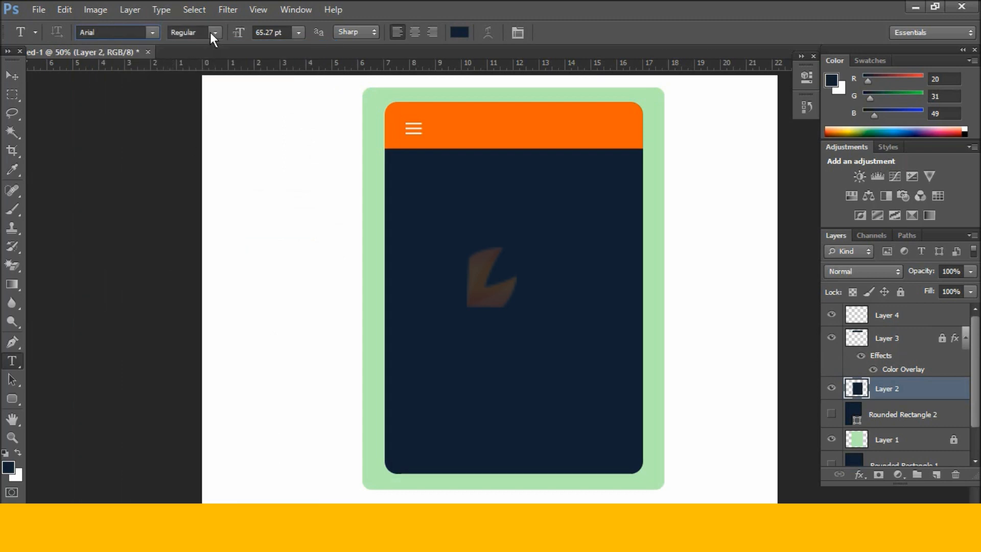
pyautogui.click(215, 32)
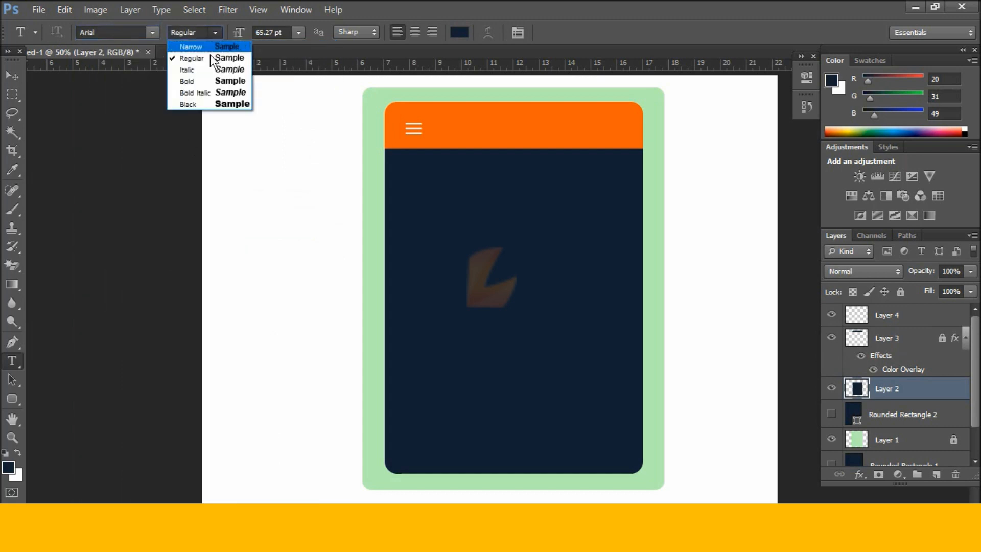
pyautogui.click(210, 81)
pyautogui.click(490, 128)
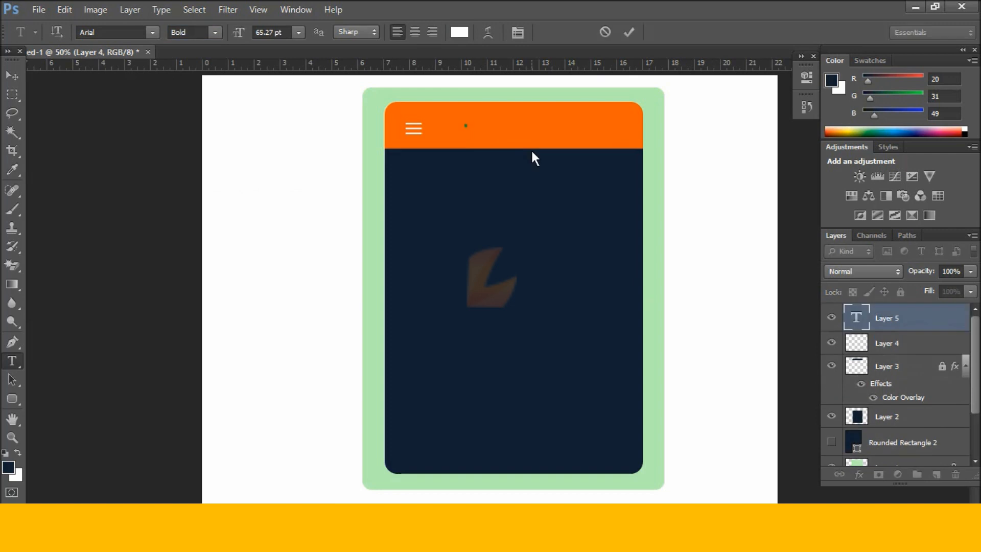
pyautogui.write('Account')
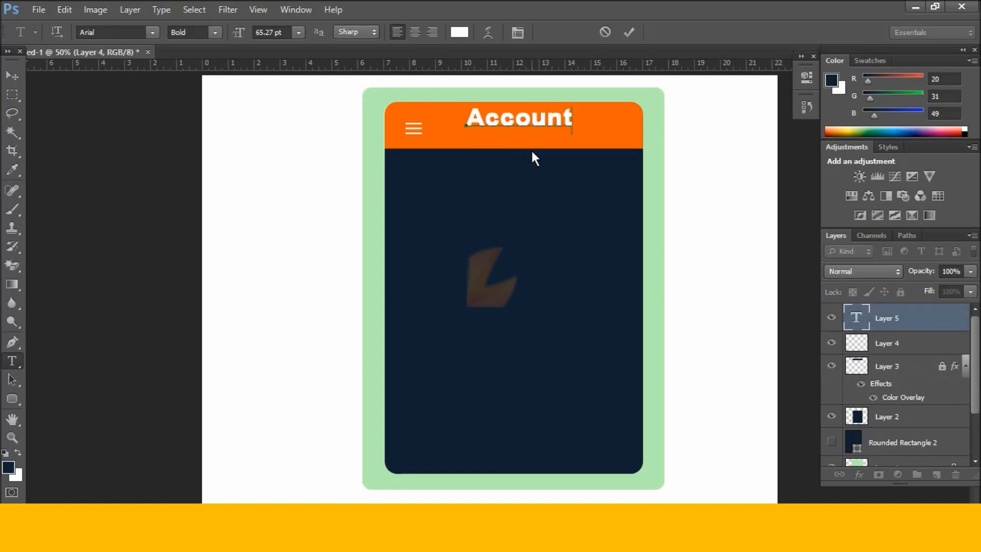
# Set the Account title's font size to 30 pt.
pyautogui.moveTo(571, 119); pyautogui.dragTo(491, 117)
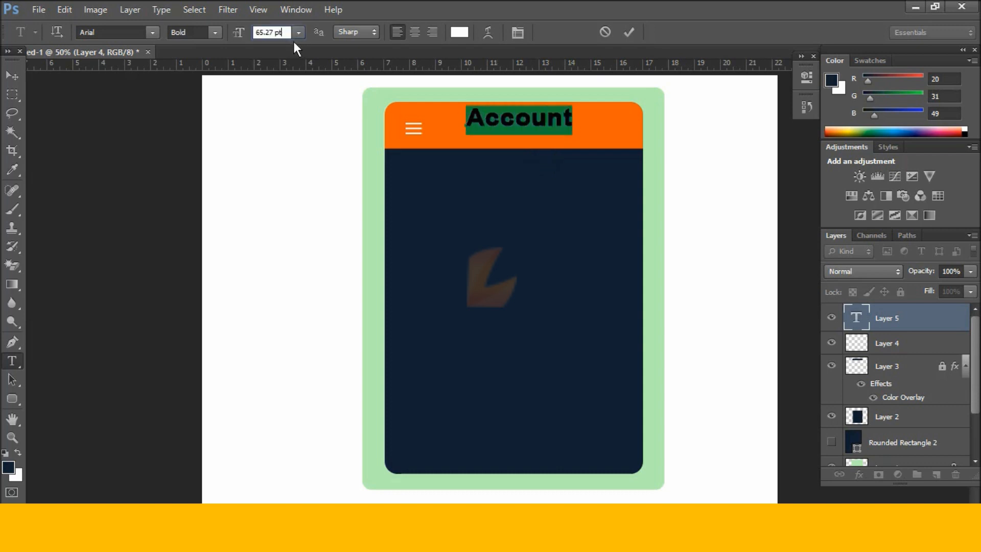
pyautogui.press('Down')
pyautogui.press('Down')
pyautogui.press('Down')
pyautogui.press('Down')
pyautogui.press('Down')
pyautogui.press('Down')
pyautogui.press('Down')
pyautogui.press('Down')
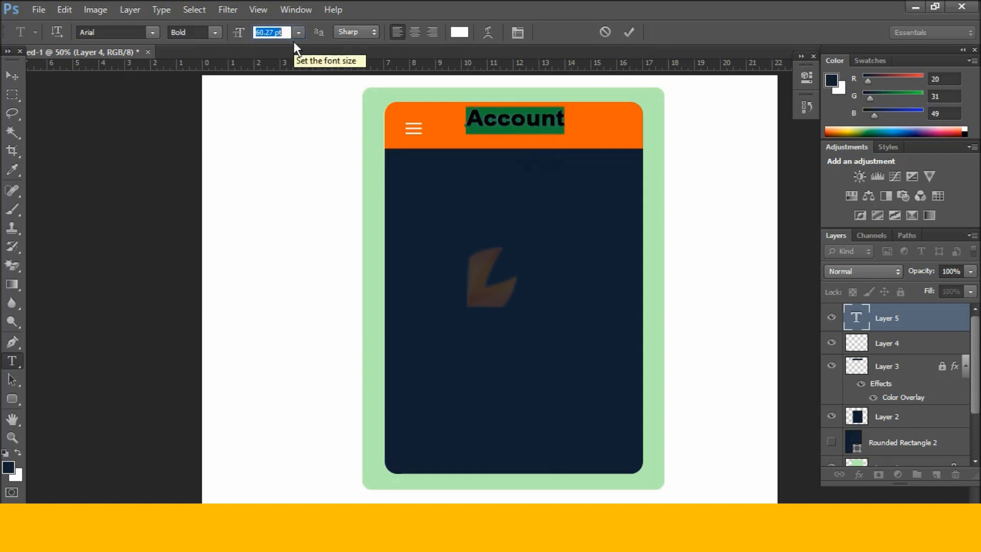
pyautogui.press('Down')
pyautogui.press('Down')
pyautogui.press('Down')
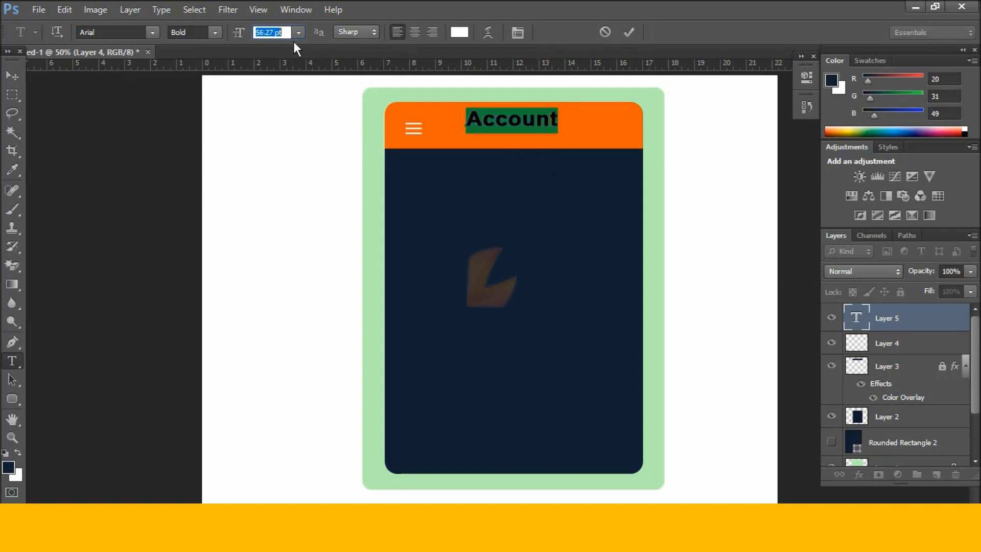
pyautogui.press('Down')
pyautogui.press('Down')
pyautogui.press('Down')
pyautogui.press('Down')
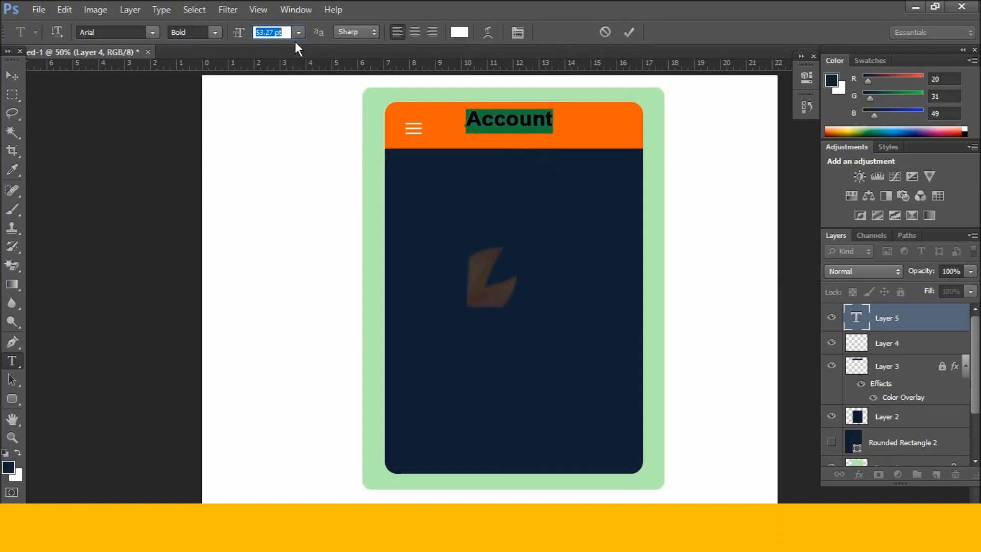
pyautogui.click(299, 32)
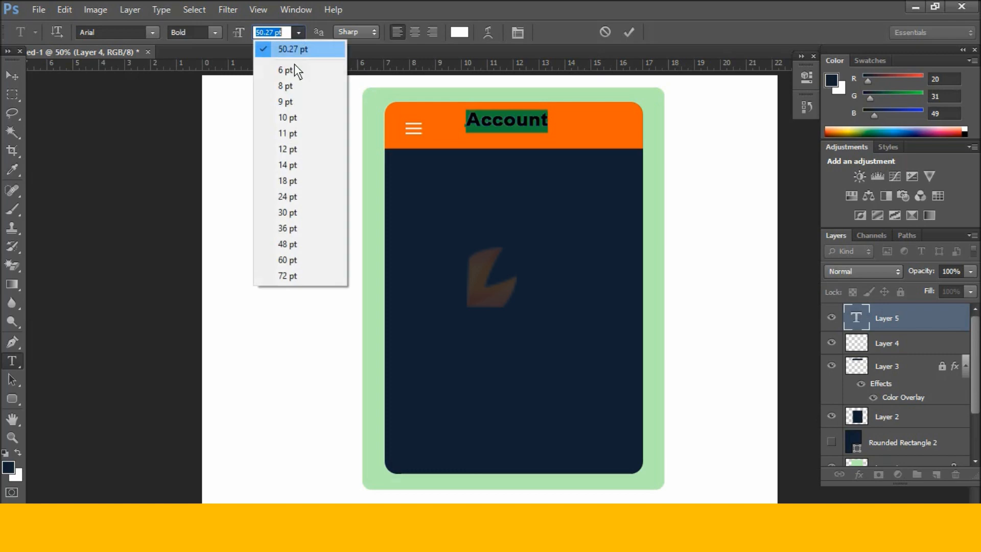
pyautogui.click(298, 165)
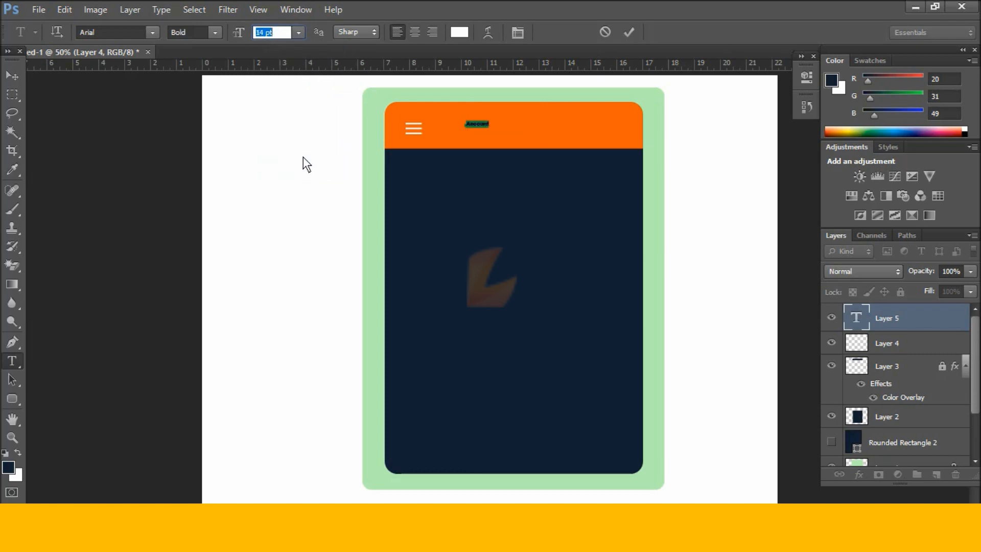
pyautogui.click(299, 31)
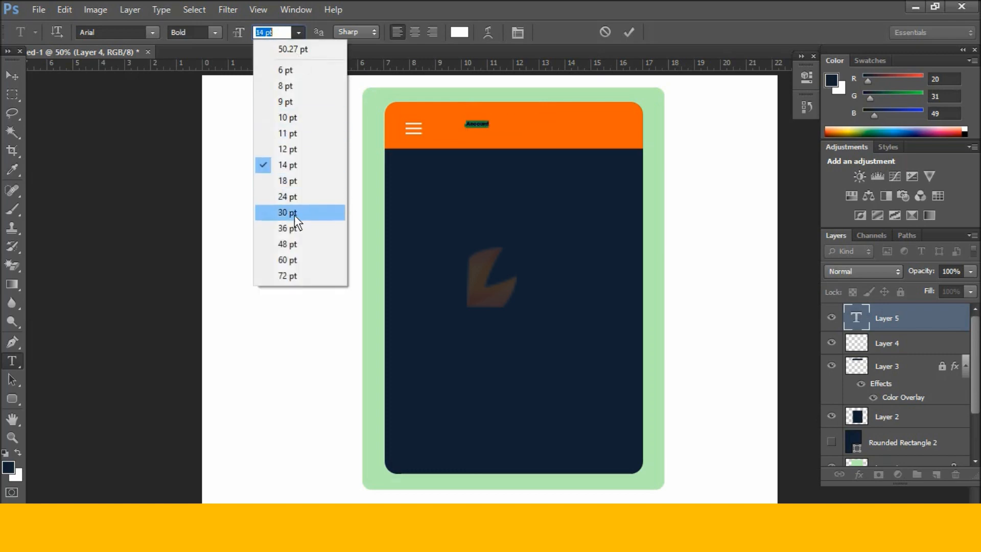
pyautogui.click(296, 213)
pyautogui.click(299, 32)
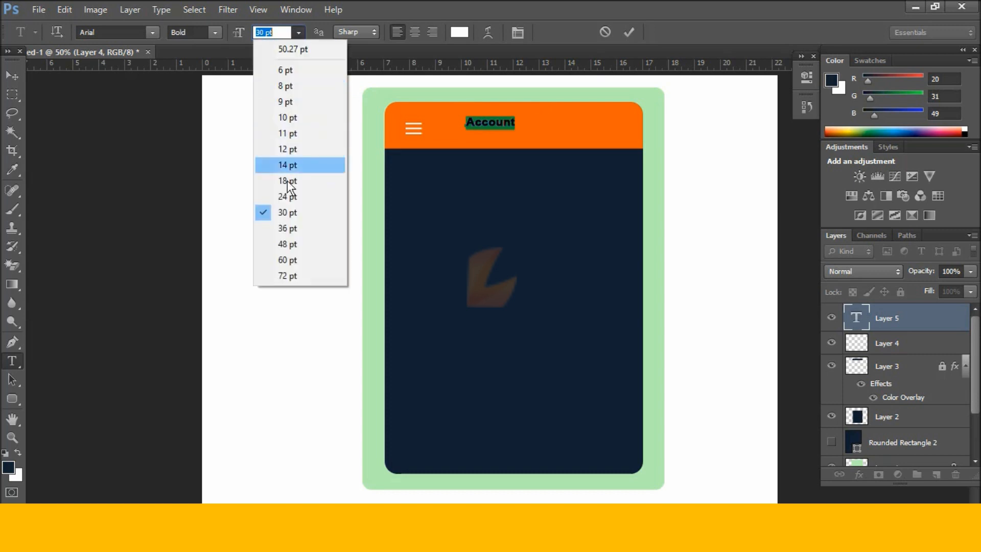
pyautogui.click(299, 243)
pyautogui.click(296, 32)
pyautogui.click(287, 216)
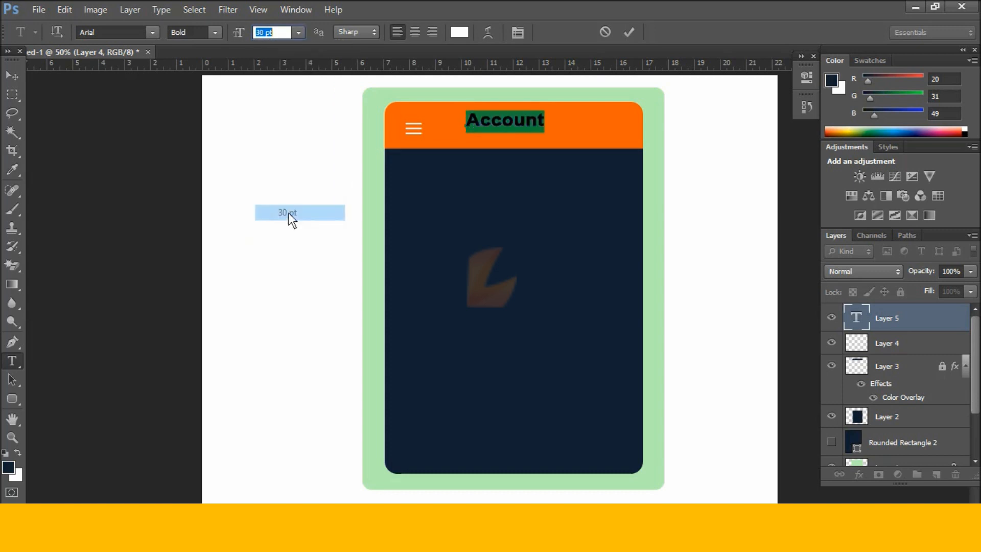
pyautogui.press('Return')
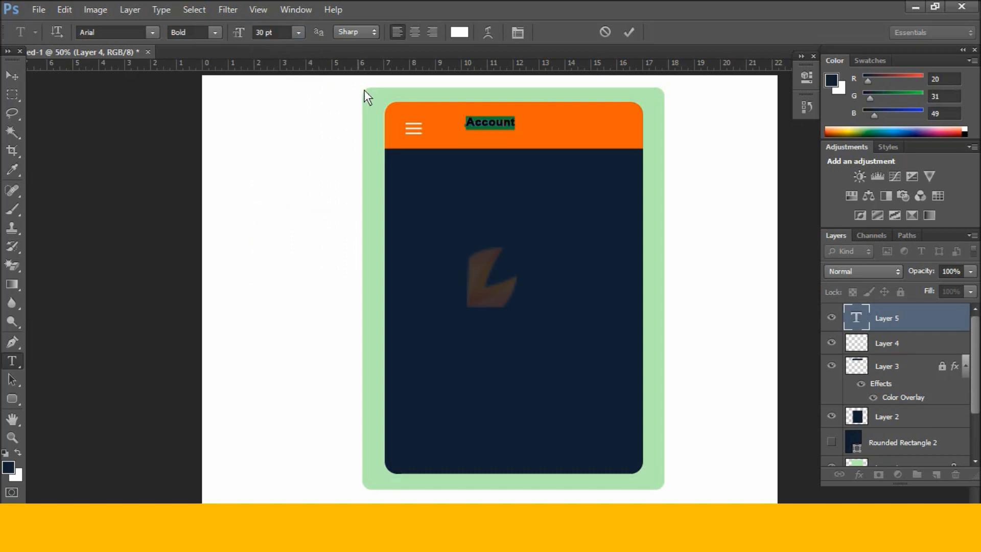
# Commit the Account title, centre it on the header, and scale it up about 170%.
pyautogui.click(9, 76)
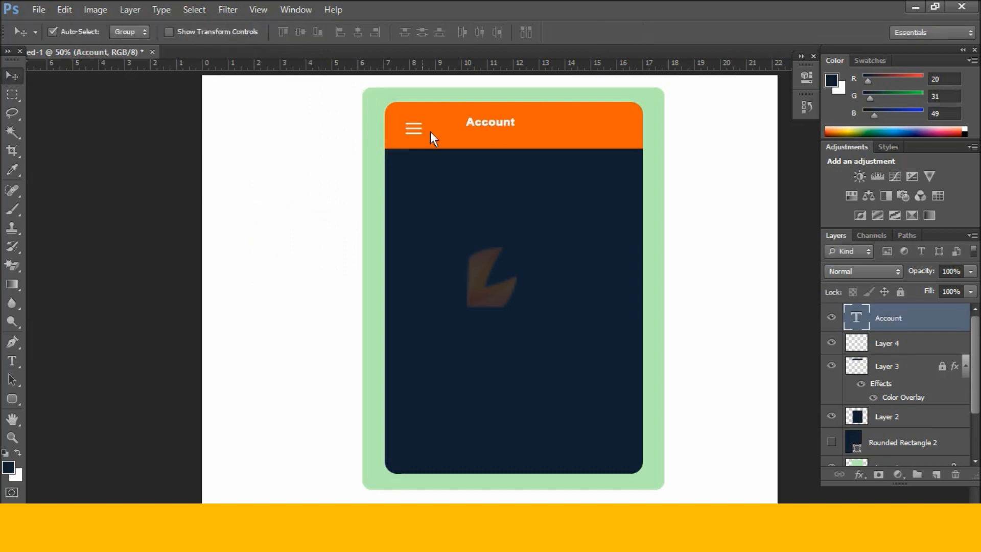
pyautogui.moveTo(488, 125); pyautogui.dragTo(504, 133)
pyautogui.hotkey('ctrl', 't')
pyautogui.moveTo(534, 122)
pyautogui.mouseDown()
pyautogui.moveTo(549, 110)
pyautogui.moveTo(542, 117)
pyautogui.mouseUp()
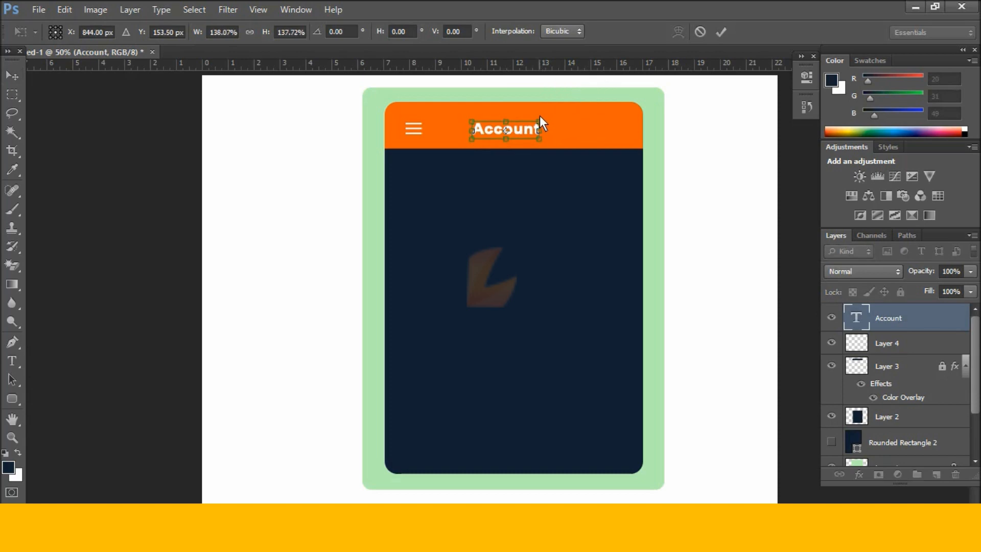
pyautogui.press('Return')
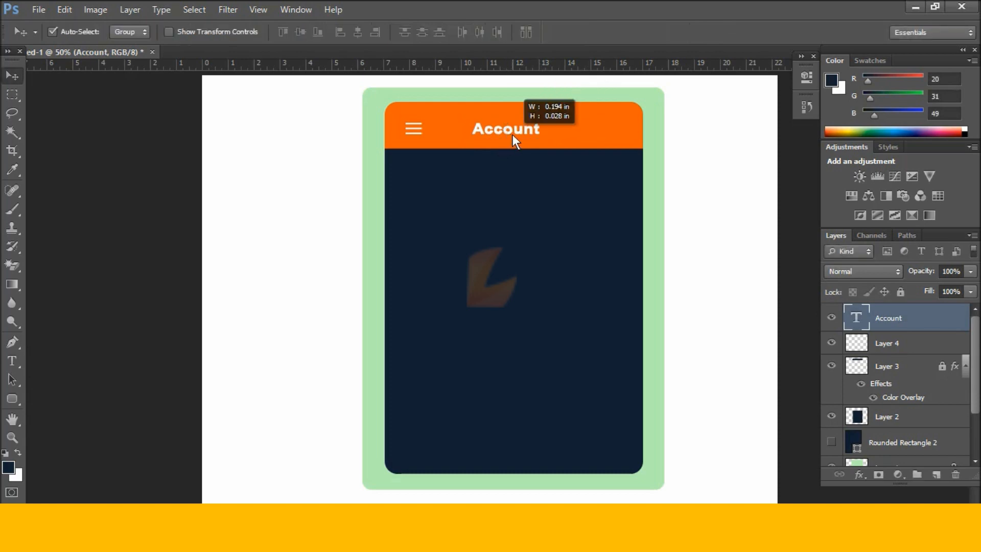
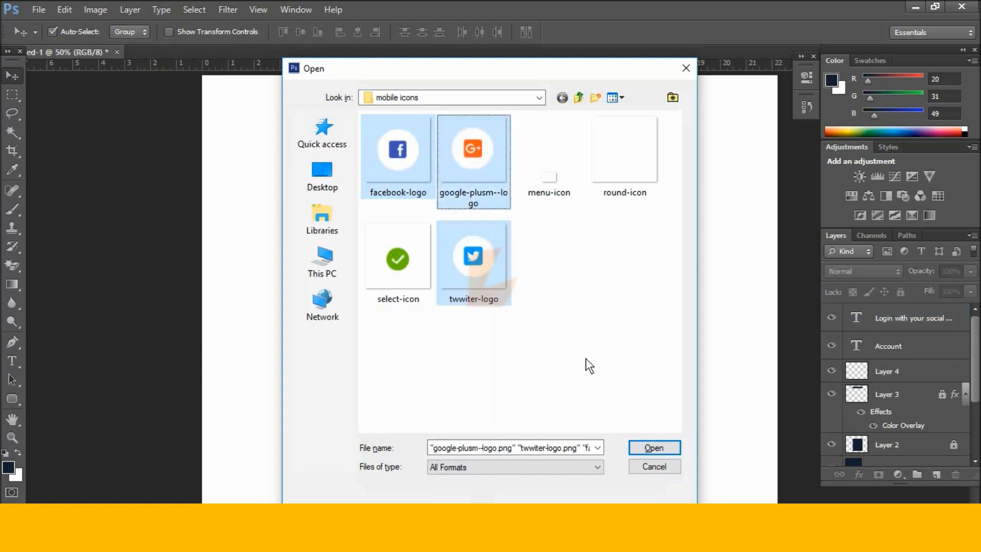
# Open the three logo files and copy the facebook logo onto the Account mockup.
pyautogui.click(652, 445)
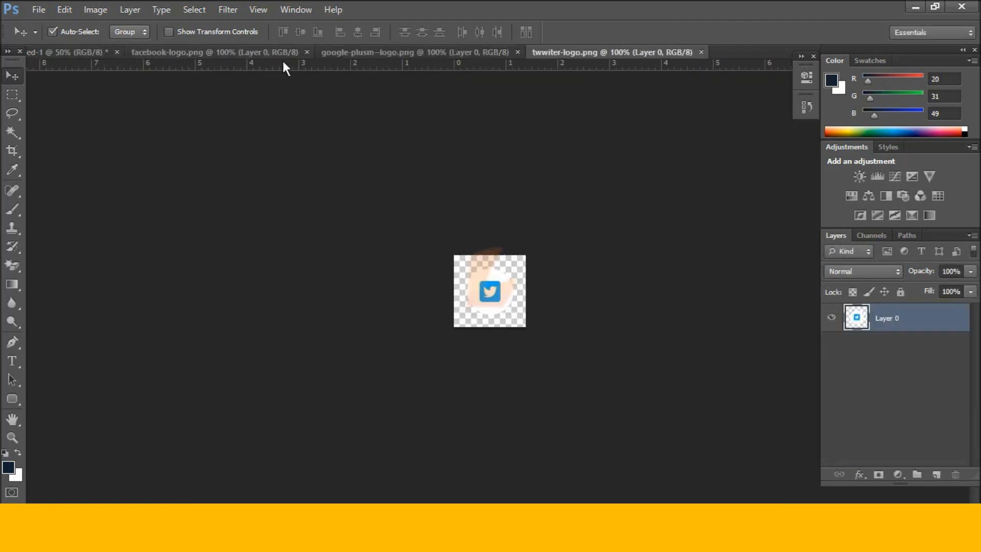
pyautogui.moveTo(275, 52); pyautogui.dragTo(456, 317)
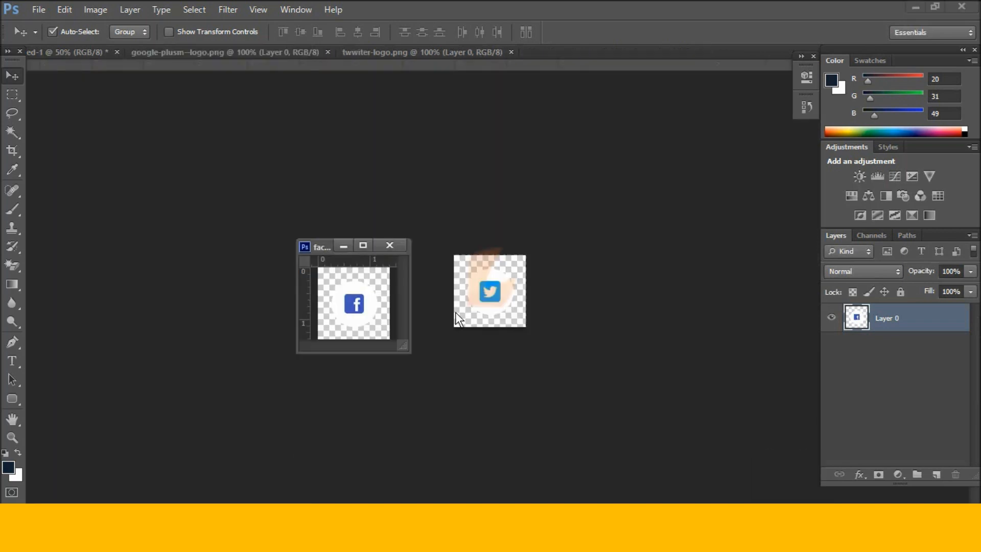
pyautogui.click(50, 54)
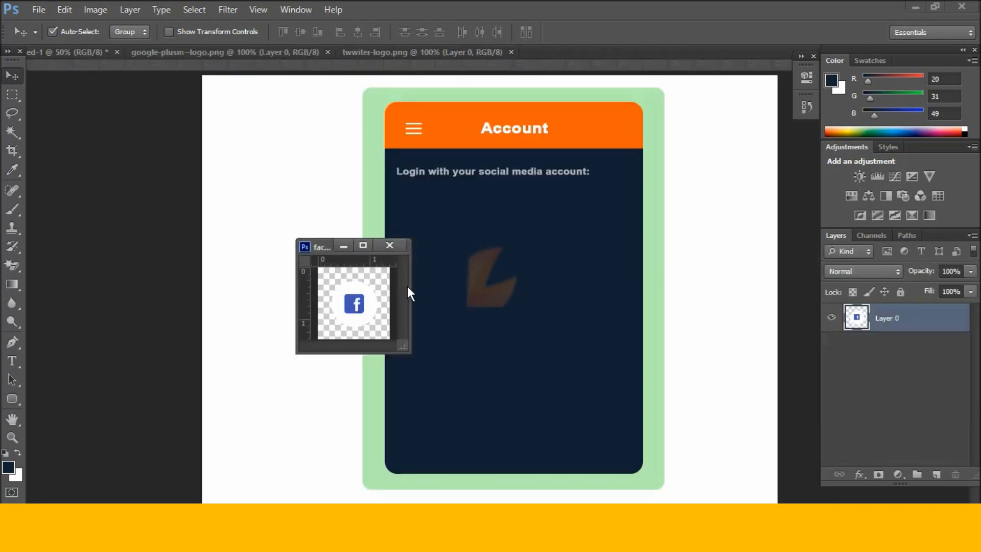
pyautogui.moveTo(354, 304); pyautogui.dragTo(483, 253)
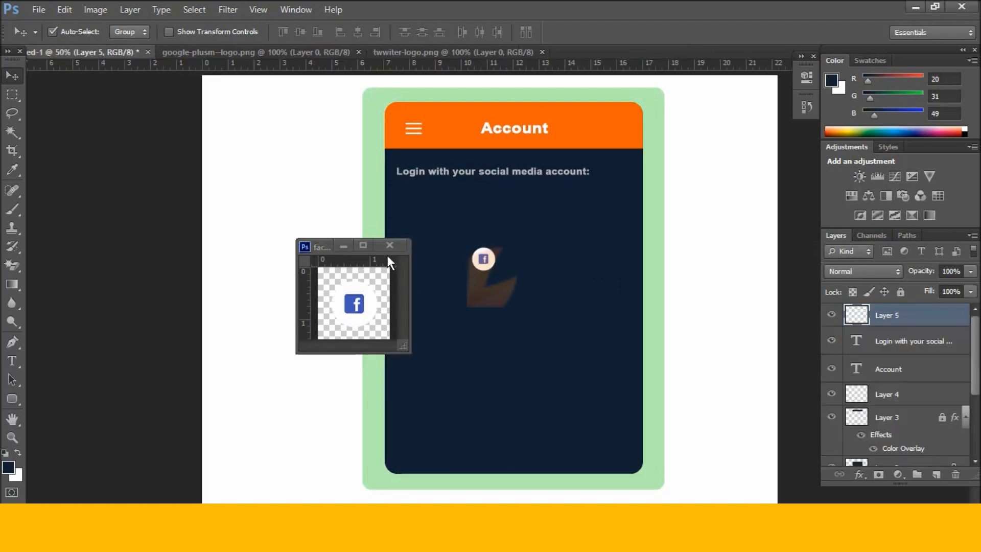
pyautogui.click(390, 246)
# Copy the google-plus and twitter logos onto the mockup and add a guide below the login text.
pyautogui.moveTo(268, 53); pyautogui.dragTo(268, 286)
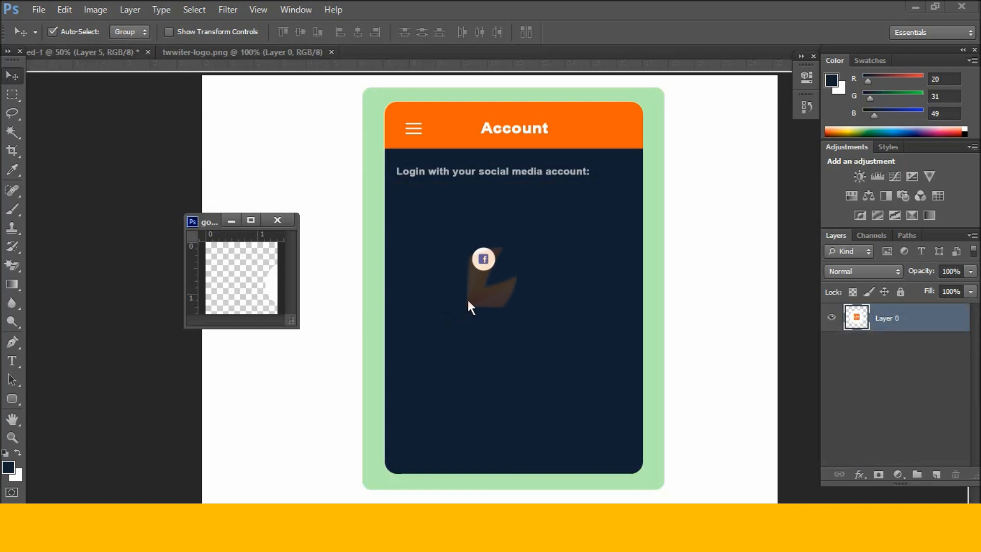
pyautogui.moveTo(468, 301); pyautogui.dragTo(468, 302)
pyautogui.click(275, 221)
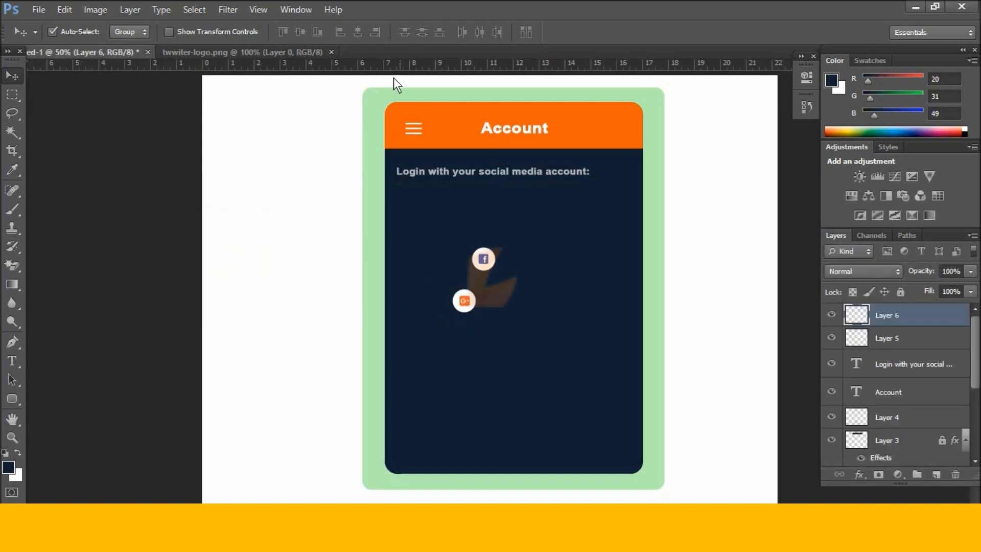
pyautogui.moveTo(312, 54); pyautogui.dragTo(331, 235)
pyautogui.moveTo(228, 283); pyautogui.dragTo(493, 300)
pyautogui.click(264, 224)
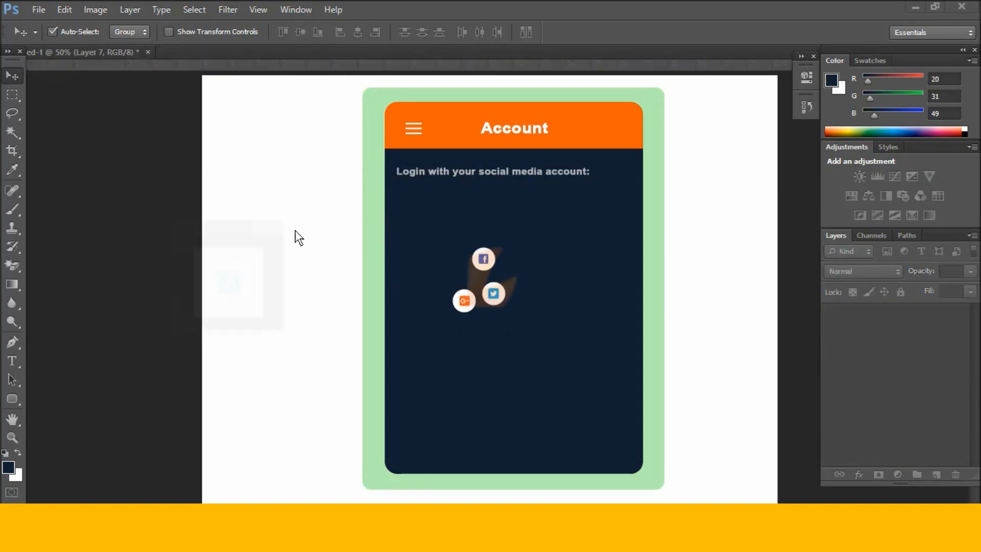
pyautogui.moveTo(388, 64); pyautogui.dragTo(435, 179)
# Move the facebook, twitter and google-plus icons into a row under the login text.
pyautogui.moveTo(485, 257); pyautogui.dragTo(411, 193)
pyautogui.moveTo(495, 293); pyautogui.dragTo(449, 200)
pyautogui.moveTo(467, 301); pyautogui.dragTo(510, 188)
# Zoom in, shift the twitter icon to even the spacing, then zoom back out.
pyautogui.click(453, 209)
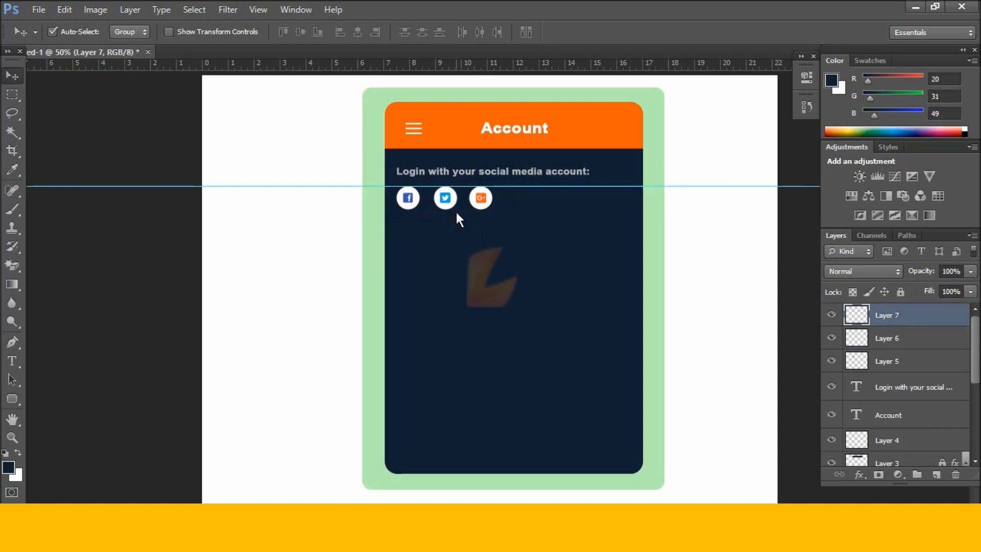
pyautogui.hotkey('ctrl', '+')
pyautogui.hotkey('ctrl', '+')
pyautogui.scroll(2, 458, 201)
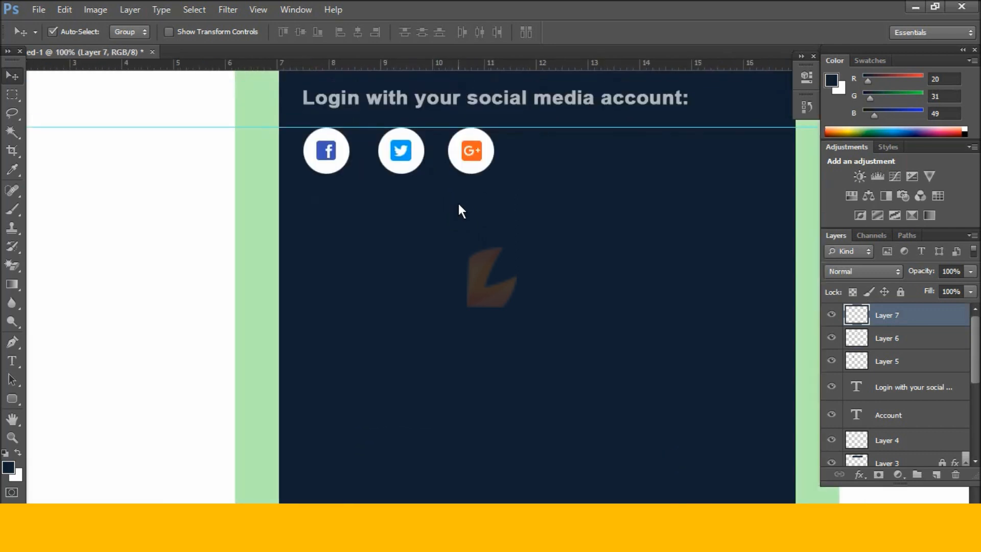
pyautogui.scroll(2, 459, 203)
pyautogui.moveTo(471, 193); pyautogui.dragTo(494, 195)
pyautogui.moveTo(401, 196); pyautogui.dragTo(410, 196)
pyautogui.click(432, 243)
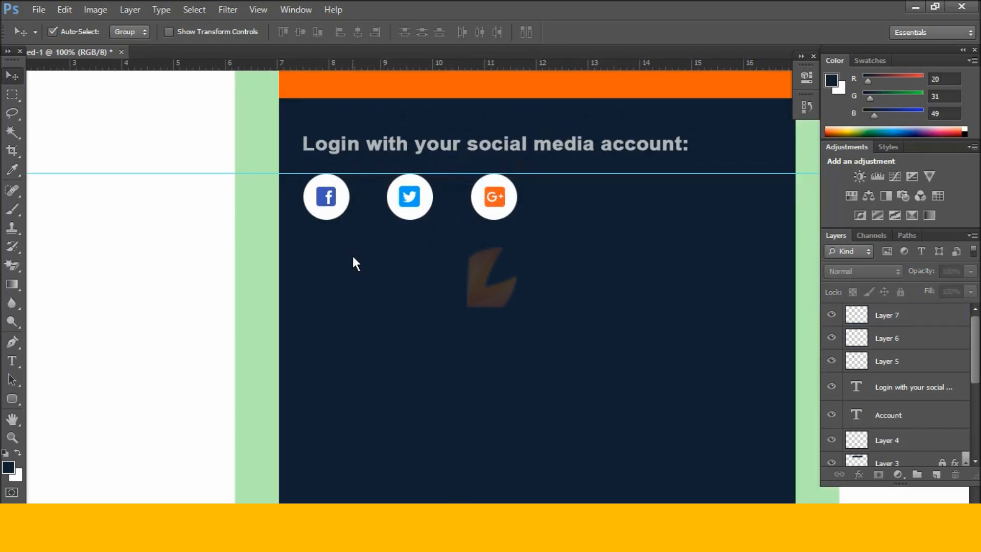
pyautogui.hotkey('ctrl', '-')
pyautogui.hotkey('ctrl', '-')
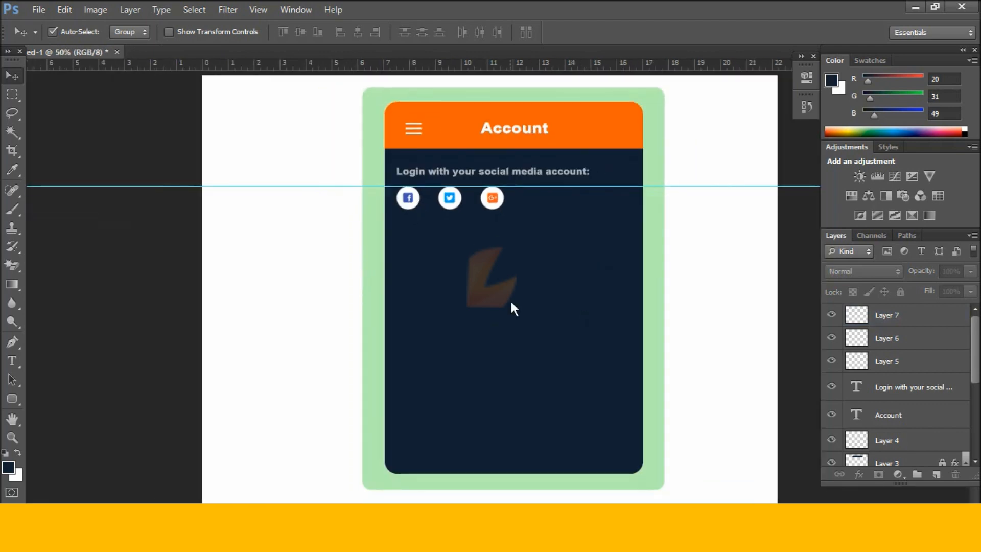
# Duplicate the login text below the icons as an Email label and marquee a thin strip beneath it.
pyautogui.click(531, 172)
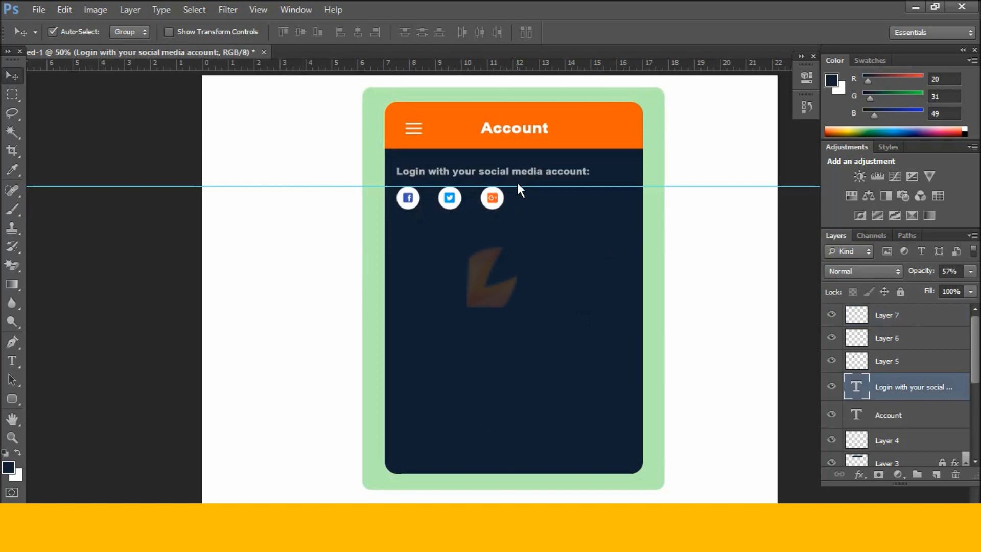
pyautogui.hotkey('ctrl', 'j')
pyautogui.moveTo(526, 176); pyautogui.dragTo(532, 231)
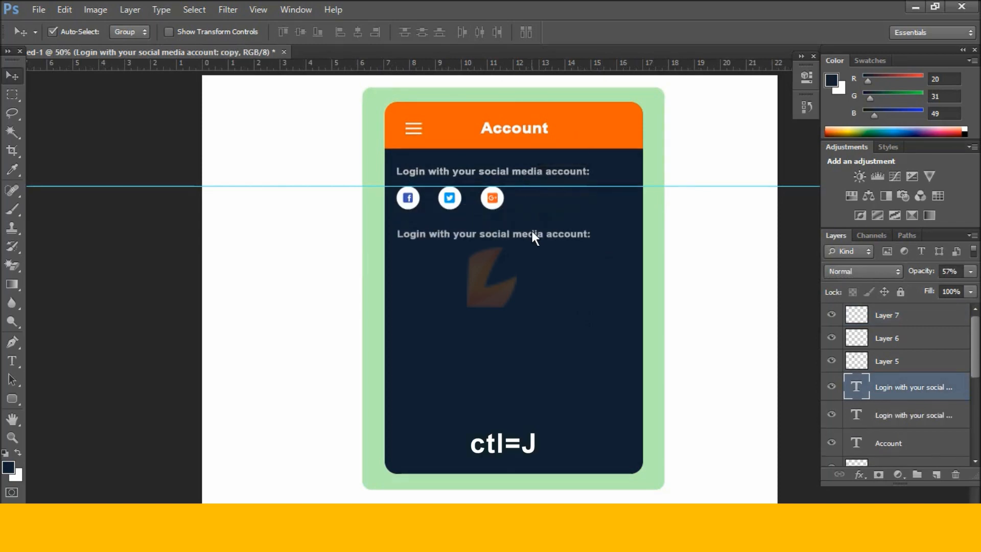
pyautogui.press('t')
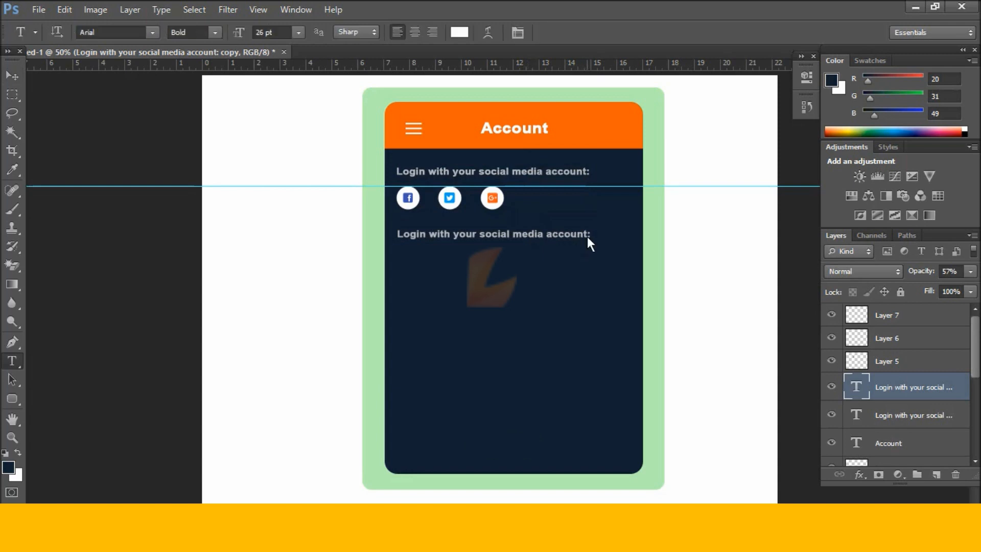
pyautogui.moveTo(589, 235); pyautogui.dragTo(497, 231)
pyautogui.moveTo(384, 242); pyautogui.dragTo(382, 244)
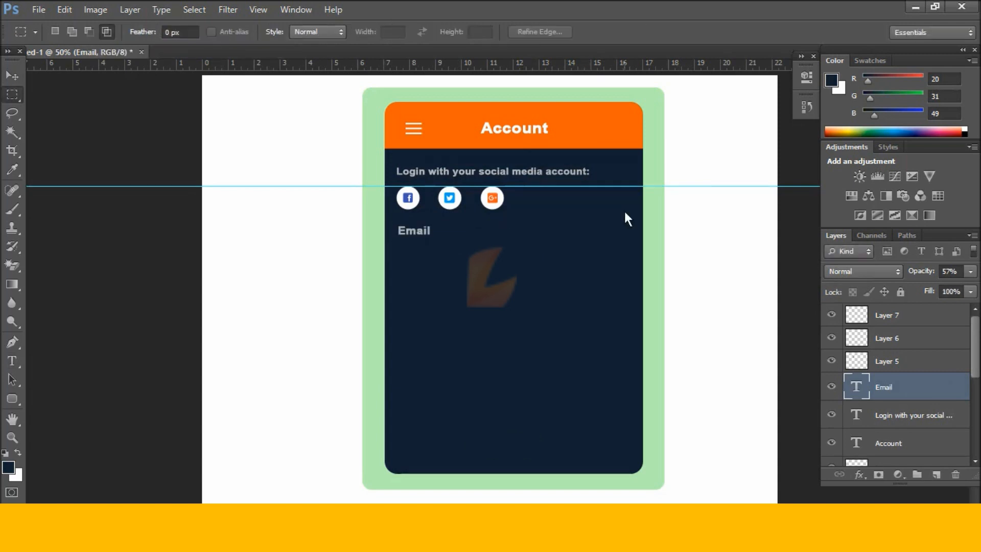
pyautogui.moveTo(401, 259); pyautogui.dragTo(596, 260)
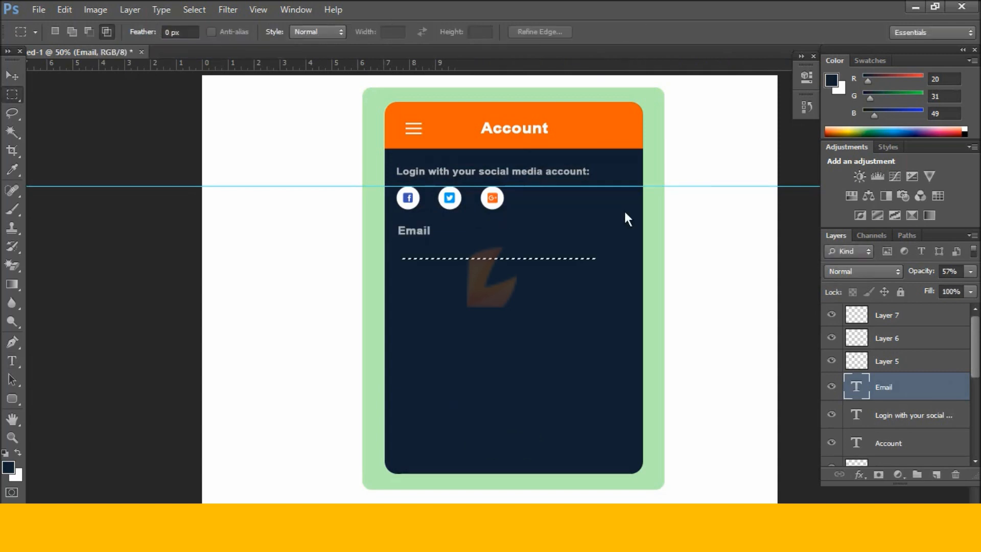
# Redraw the thin strip below Email and fill it white on a new layer.
pyautogui.hotkey('ctrl', 'd')
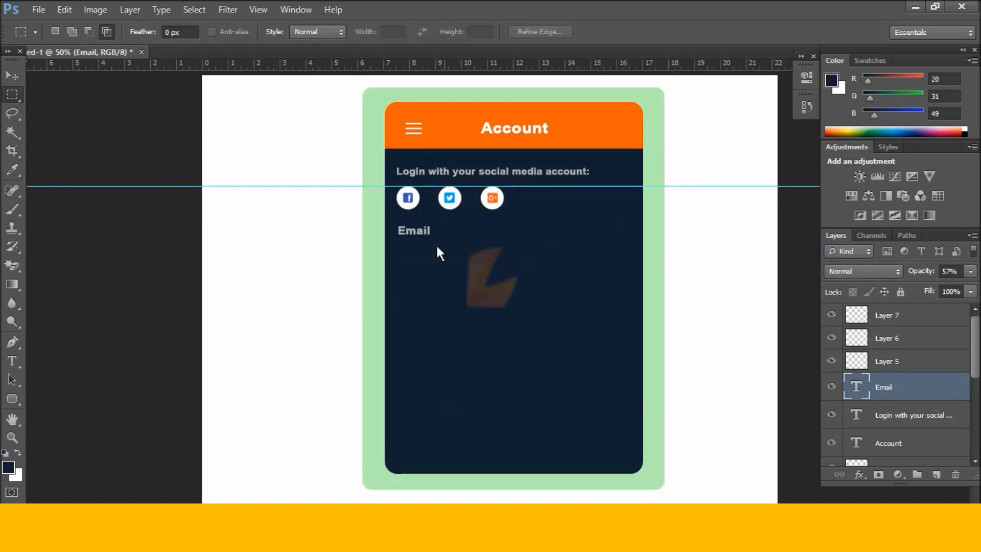
pyautogui.moveTo(398, 254); pyautogui.dragTo(617, 253)
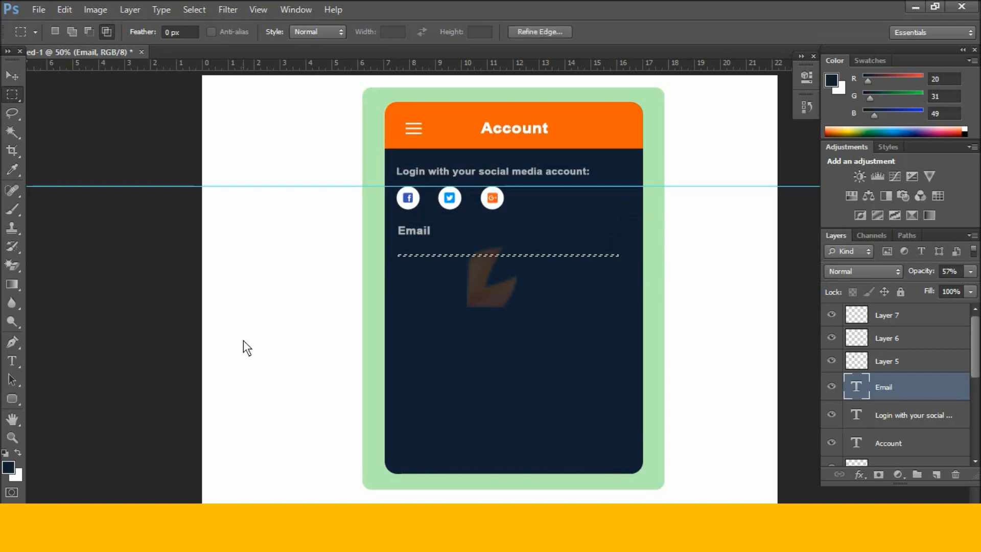
pyautogui.hotkey('ctrl', 'shift', 'alt', 'n')
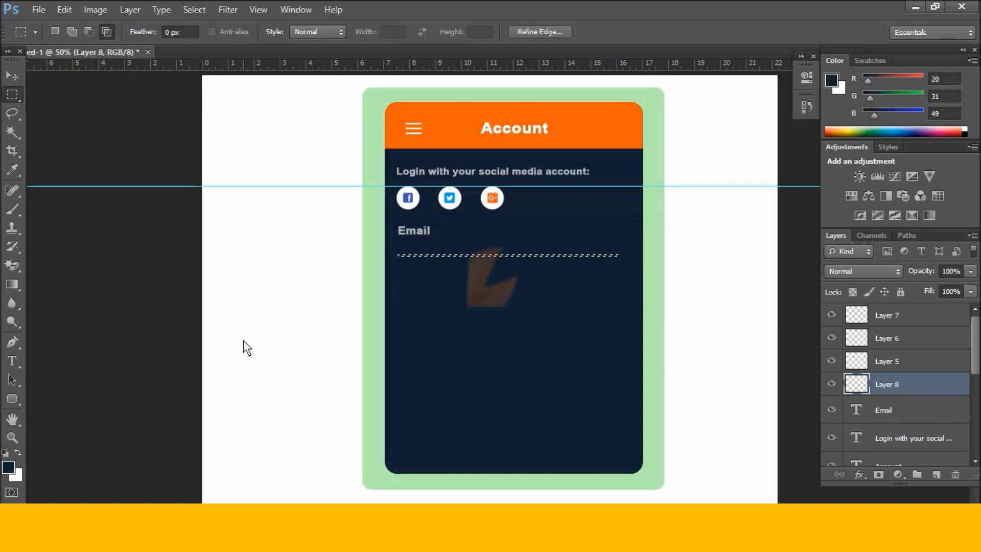
pyautogui.hotkey('ctrl', 'z')
pyautogui.click(934, 474)
pyautogui.hotkey('ctrl', 'BackSpace')
pyautogui.hotkey('ctrl', 'd')
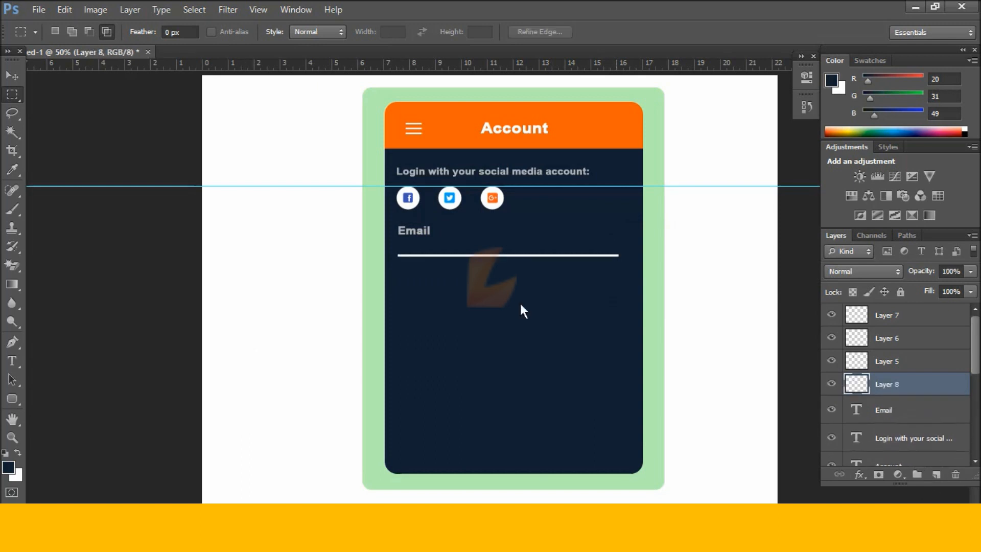
# Nudge the white underline up and back down into position.
pyautogui.click(19, 76)
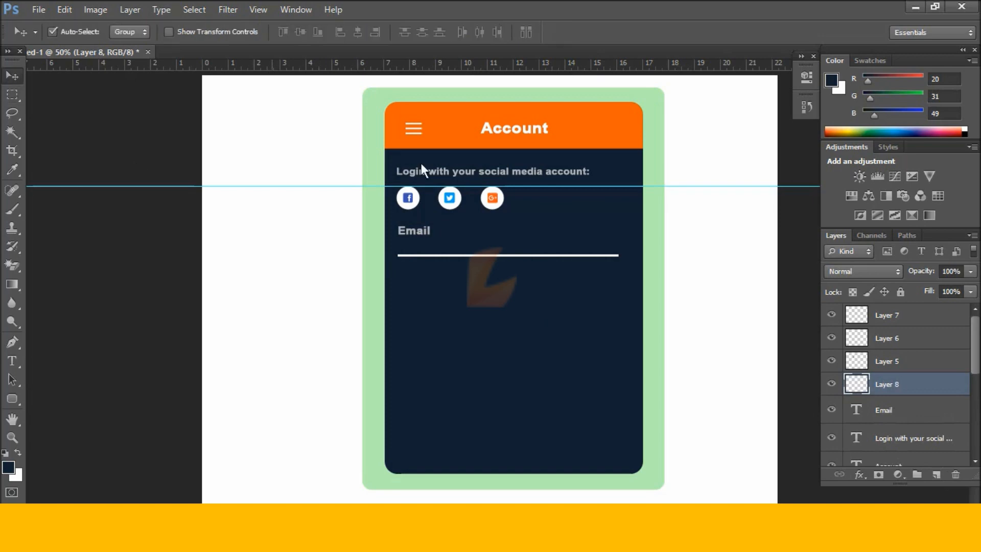
pyautogui.click(605, 257)
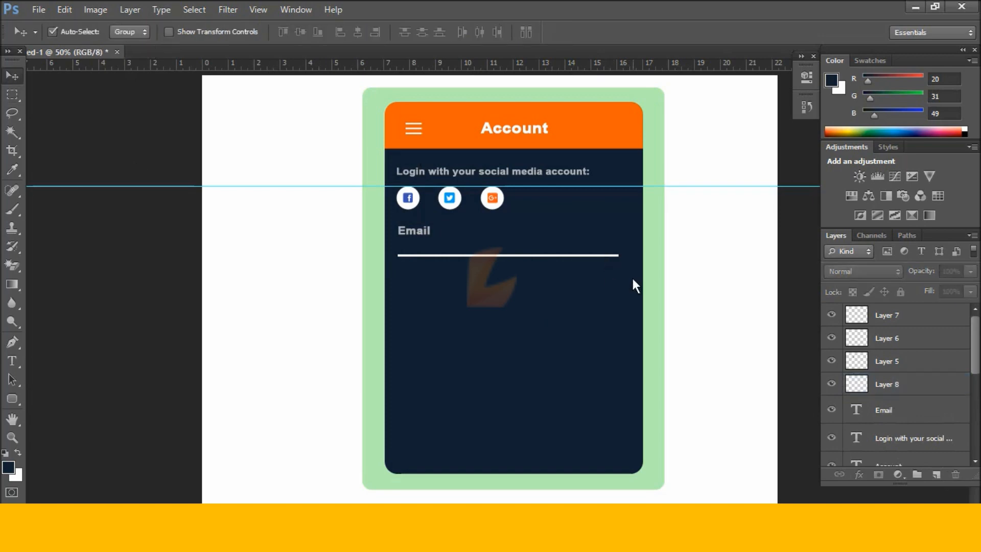
pyautogui.click(593, 255)
pyautogui.press('Up')
pyautogui.press('Up')
pyautogui.press('Up')
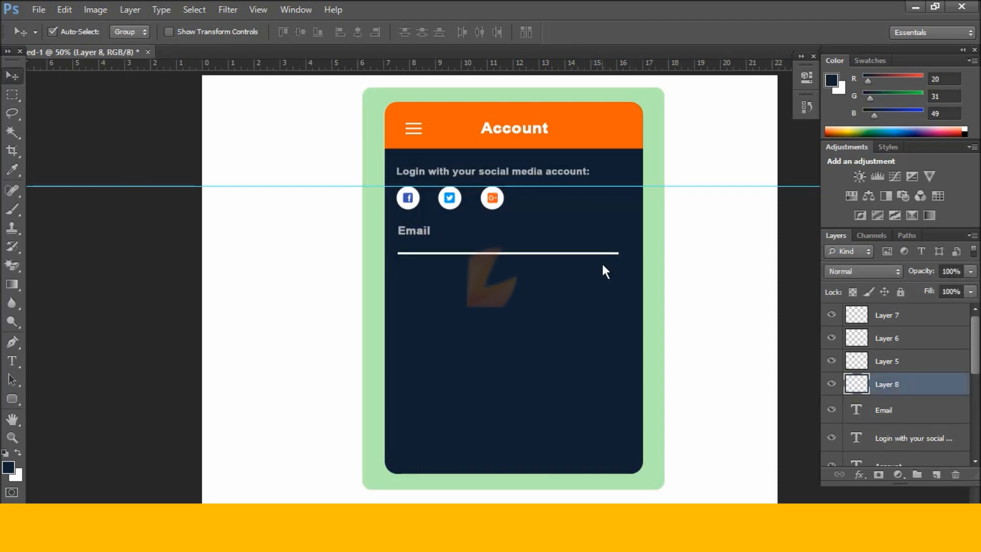
pyautogui.press('Down')
pyautogui.press('Down')
pyautogui.press('Down')
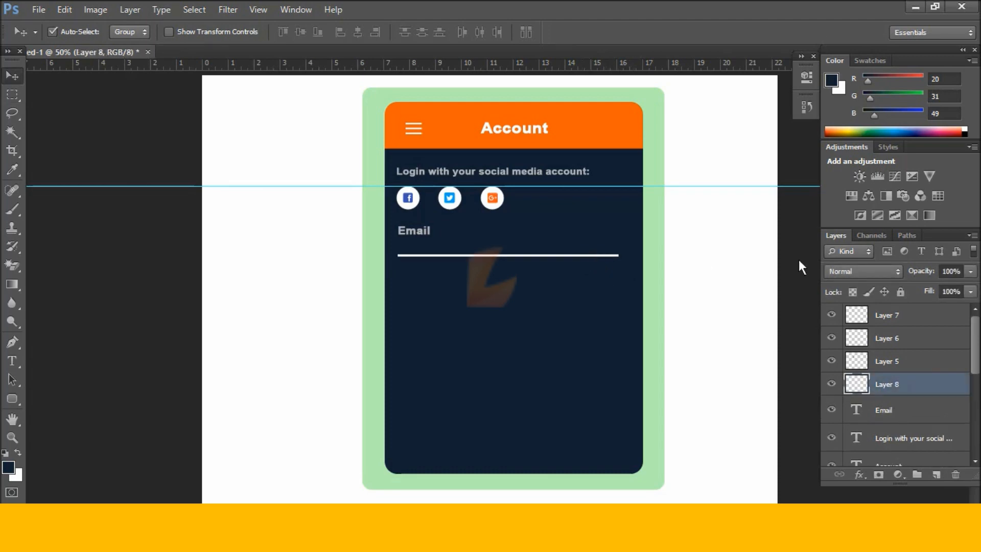
# Lower the underline layer's opacity to about 61%.
pyautogui.click(969, 272)
pyautogui.moveTo(958, 290); pyautogui.dragTo(949, 288)
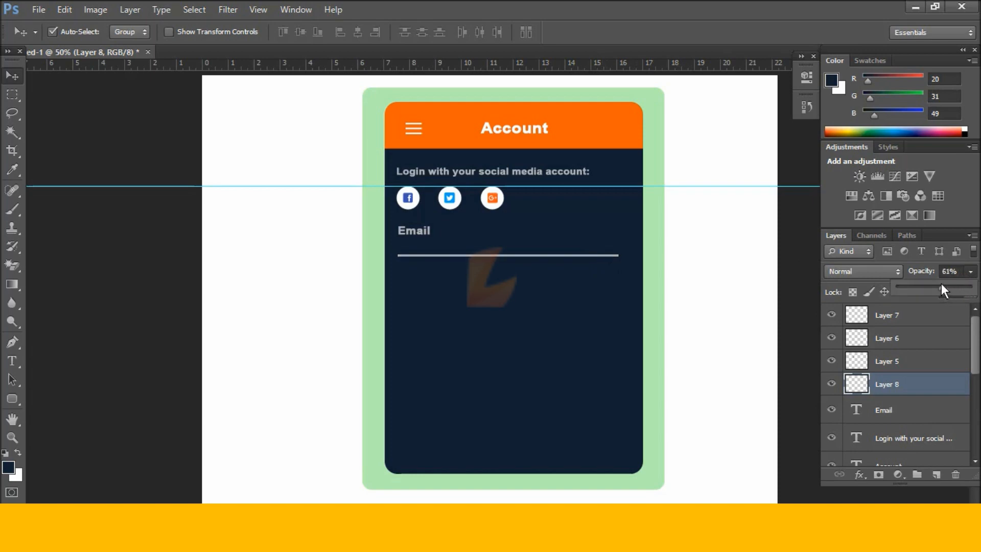
pyautogui.moveTo(934, 284); pyautogui.dragTo(933, 285)
pyautogui.click(722, 281)
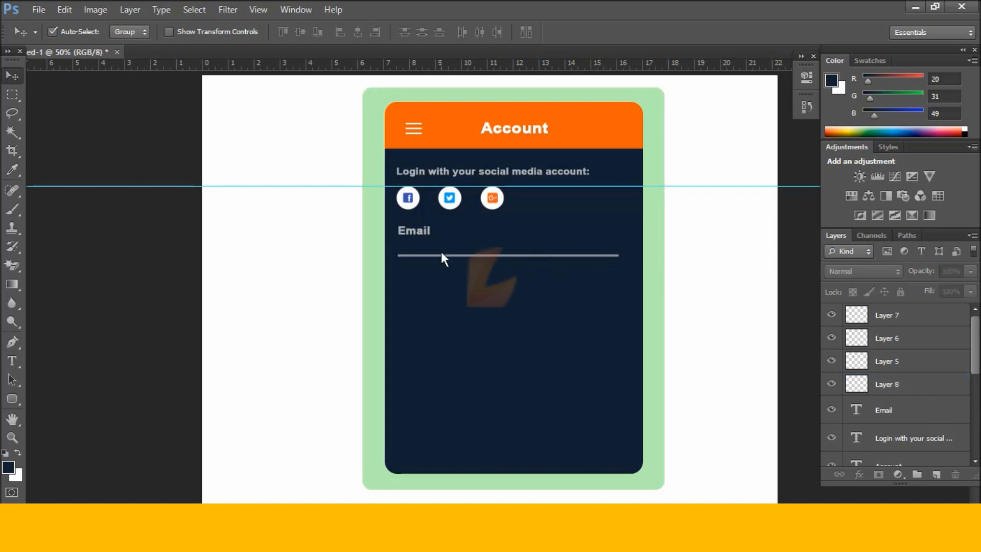
# Type a sample e-mail address as a new text layer and move it onto the underline.
pyautogui.press('t')
pyautogui.click(409, 241)
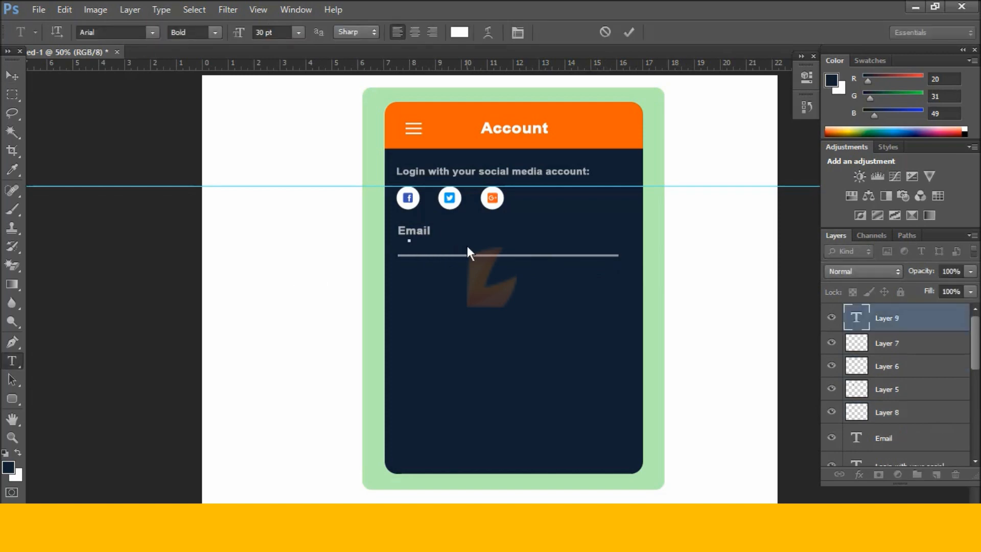
pyautogui.press('capslock')
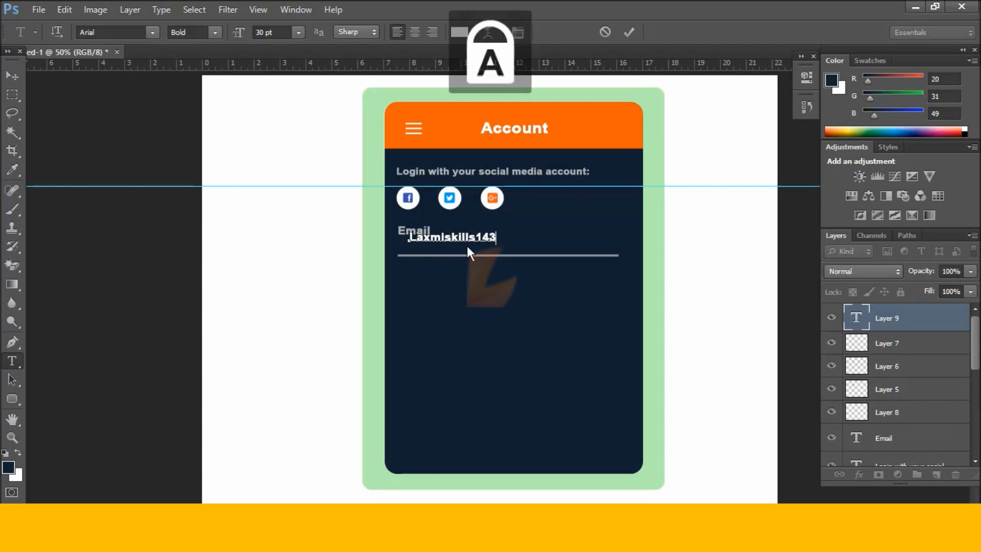
pyautogui.press('capslock')
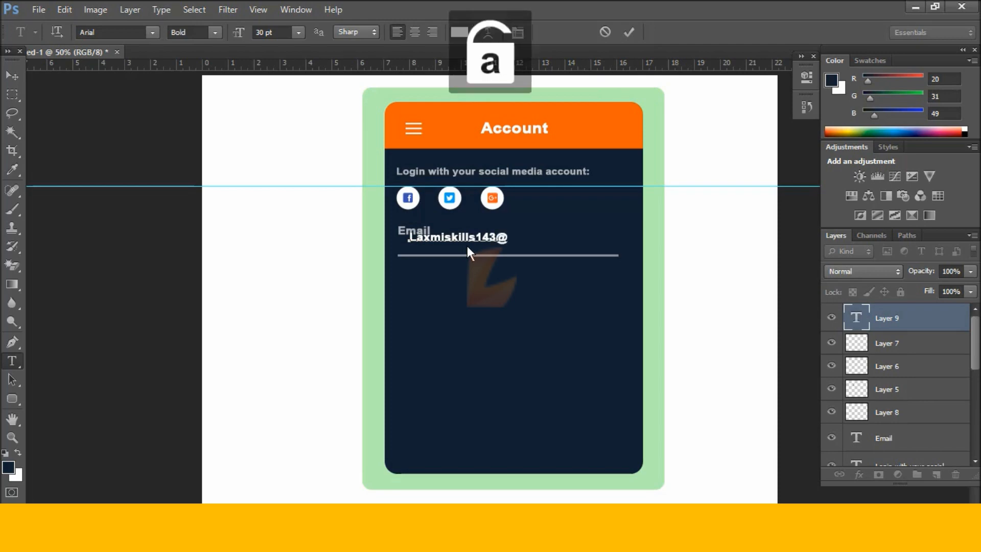
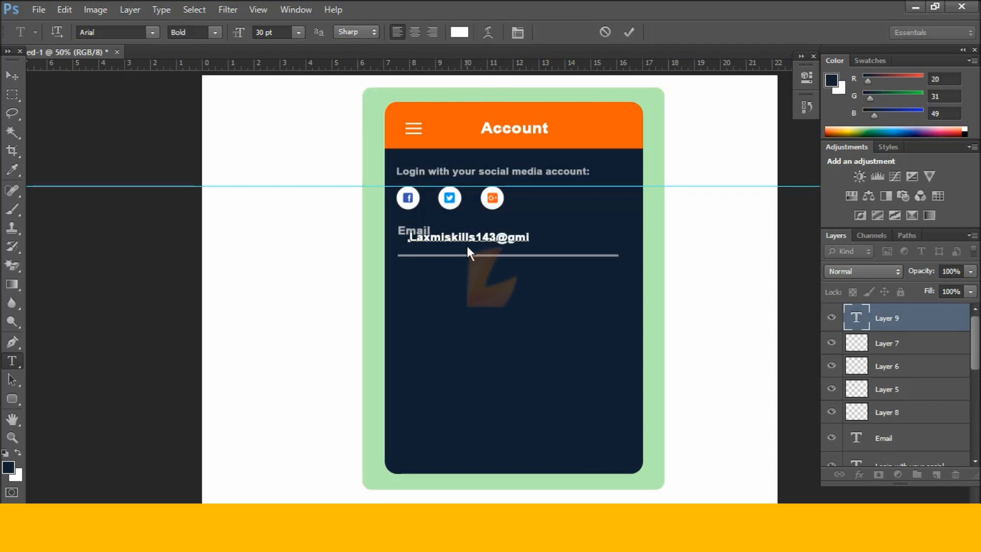
pyautogui.hotkey('ctrl', 'Return')
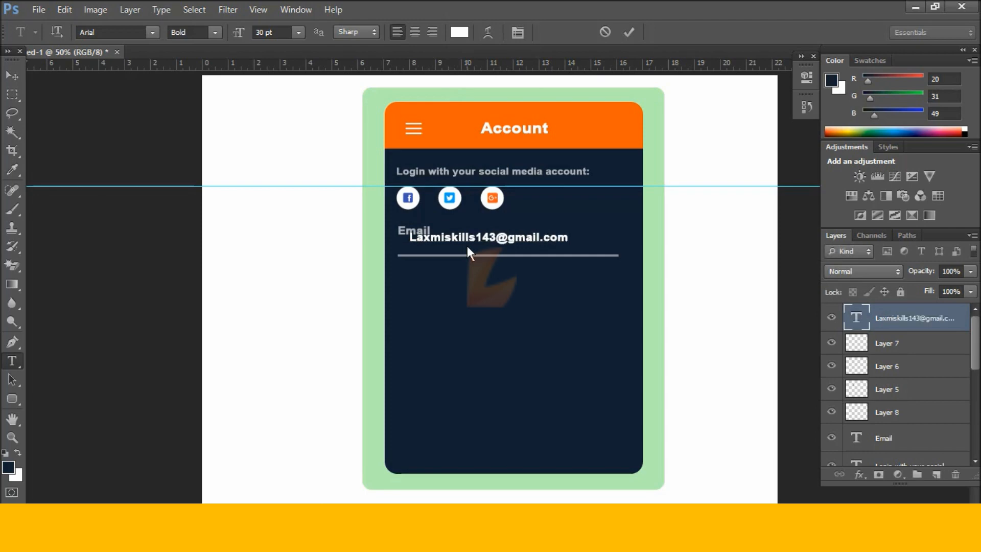
pyautogui.press('v')
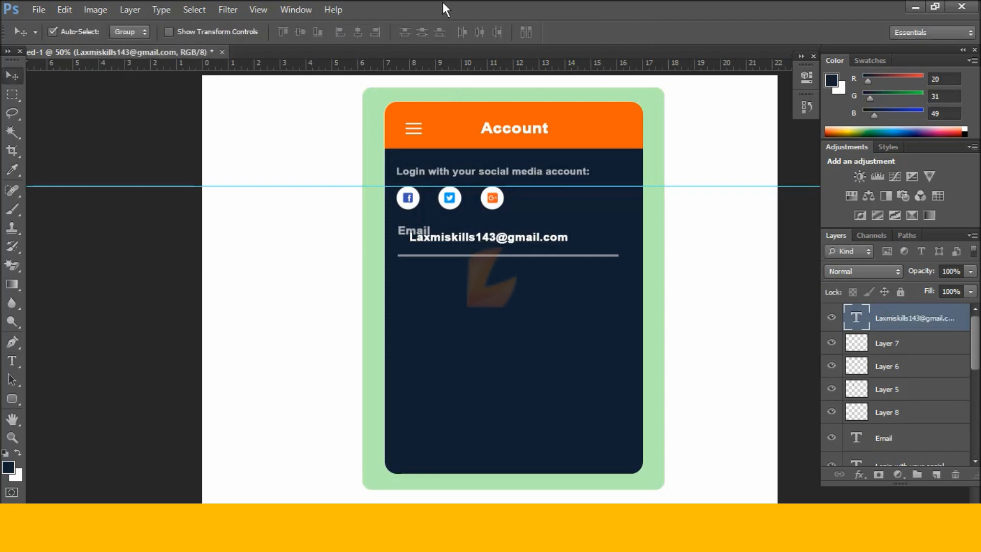
pyautogui.moveTo(482, 238); pyautogui.dragTo(470, 247)
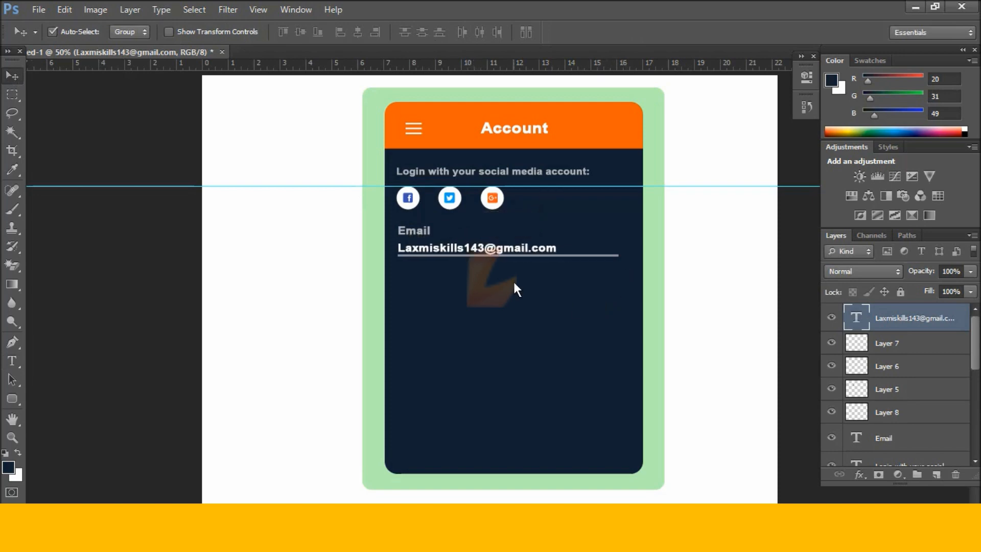
# Nudge the e-mail address and underline down together.
pyautogui.click(502, 235)
pyautogui.moveTo(501, 234); pyautogui.dragTo(501, 234)
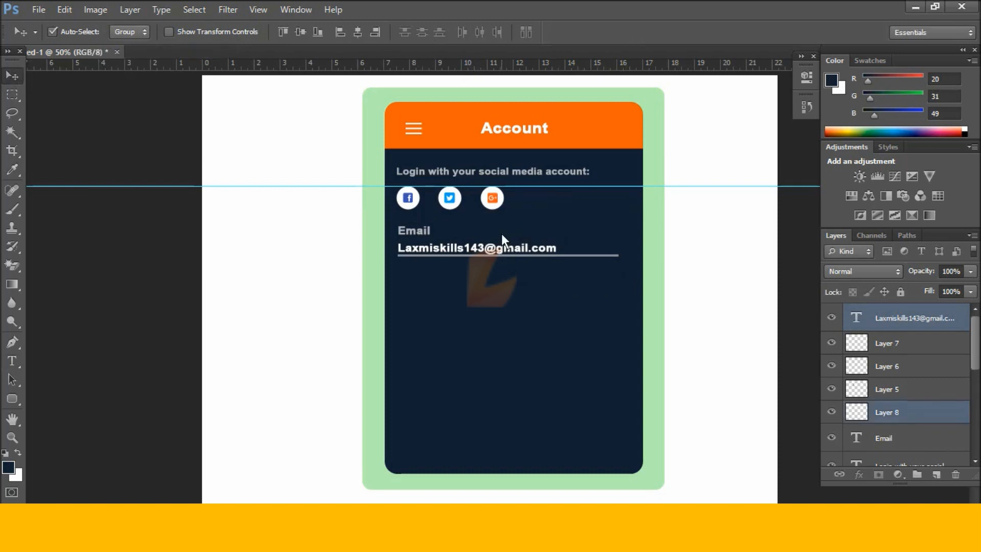
pyautogui.hotkey('shift', 'Down')
pyautogui.hotkey('shift', 'Down')
pyautogui.click(502, 234)
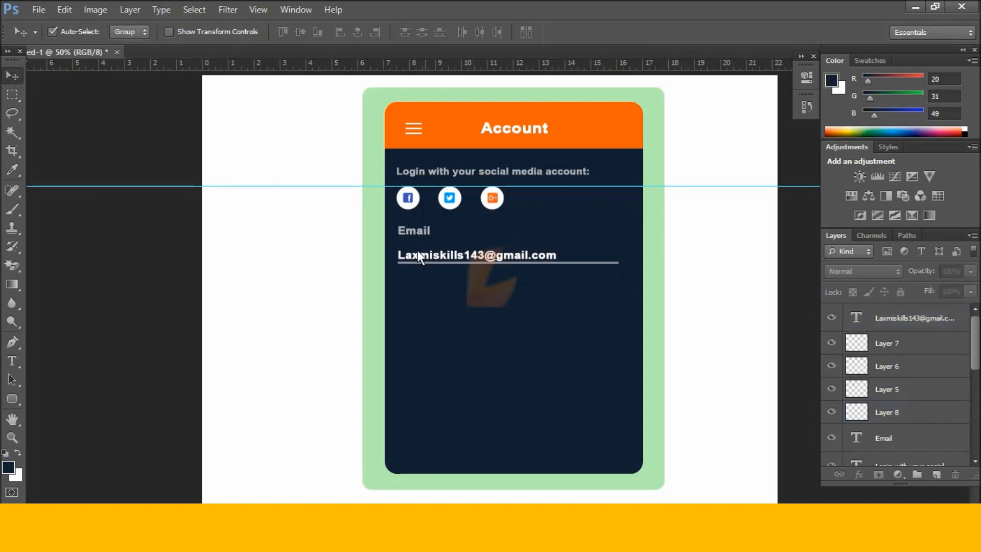
# Nudge the Email label down and adjust the address up a few pixels.
pyautogui.click(413, 232)
pyautogui.press('Down')
pyautogui.press('Down')
pyautogui.press('Down')
pyautogui.press('Down')
pyautogui.press('Down')
pyautogui.press('Down')
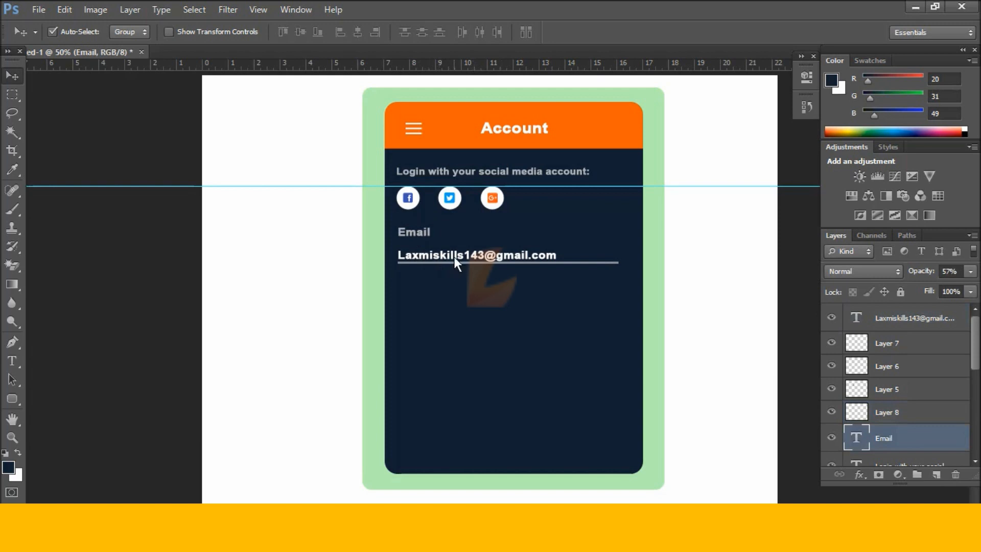
pyautogui.click(458, 254)
pyautogui.press('Down')
pyautogui.press('Down')
pyautogui.press('Down')
pyautogui.press('Down')
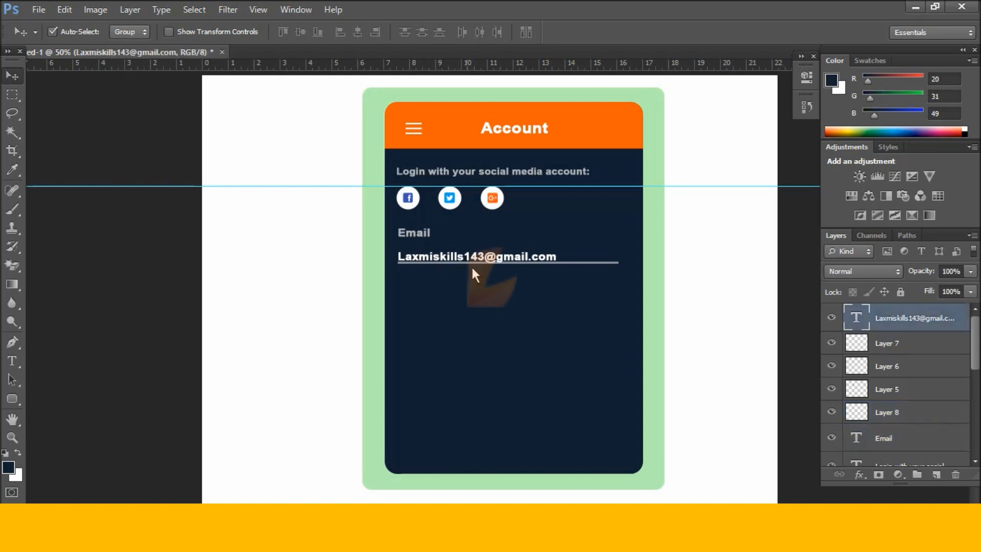
pyautogui.press('Up')
pyautogui.press('Up')
pyautogui.press('Up')
pyautogui.press('Up')
pyautogui.press('Up')
pyautogui.press('Up')
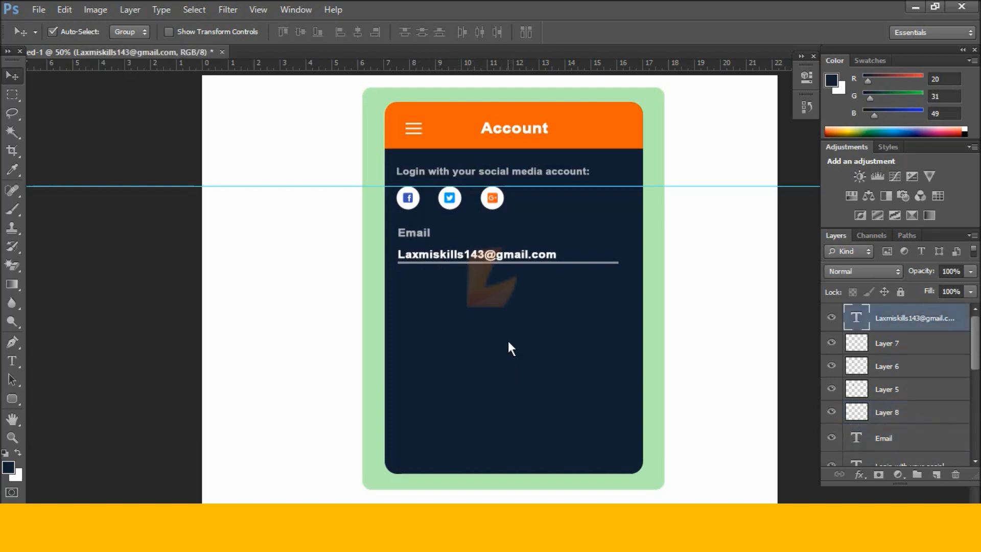
pyautogui.press('Up')
pyautogui.press('Up')
pyautogui.click(504, 312)
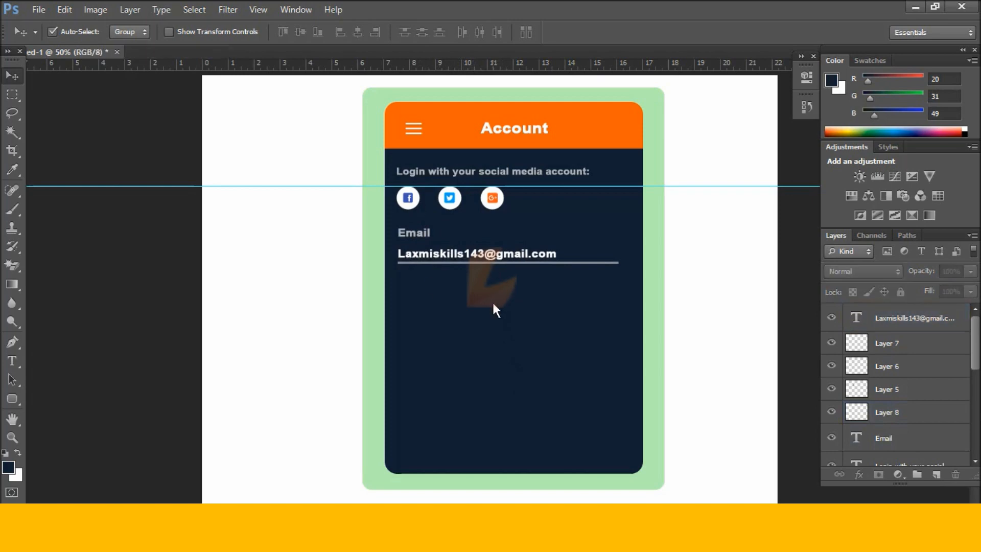
pyautogui.click(420, 232)
# Move the Email field down slightly and duplicate it just below.
pyautogui.press('Down')
pyautogui.press('Down')
pyautogui.press('Down')
pyautogui.press('Down')
pyautogui.press('Down')
pyautogui.press('Down')
pyautogui.press('Down')
pyautogui.press('Down')
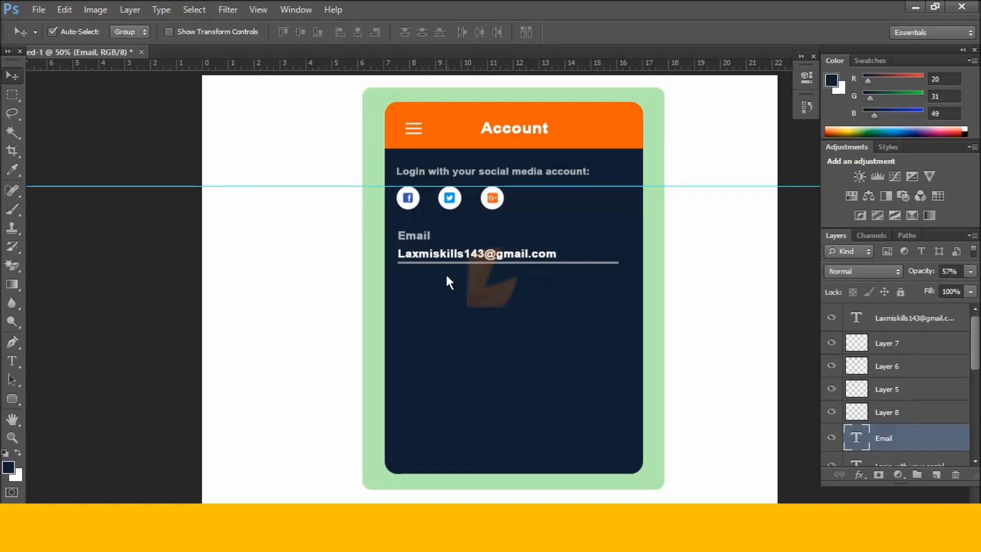
pyautogui.moveTo(434, 265); pyautogui.dragTo(404, 228)
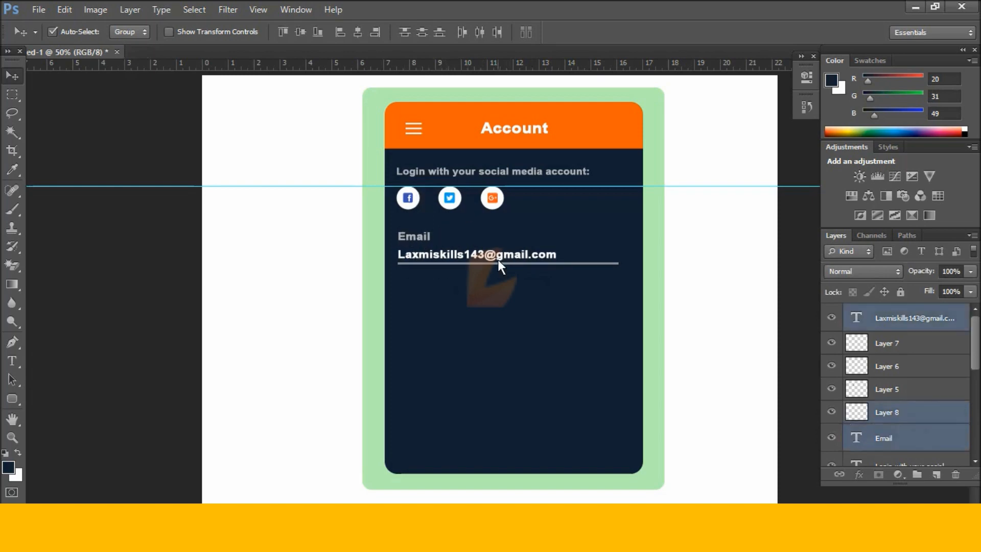
pyautogui.press('Down')
pyautogui.press('Down')
pyautogui.press('Down')
pyautogui.press('Down')
pyautogui.press('Down')
pyautogui.press('Down')
pyautogui.press('Down')
pyautogui.press('Down')
pyautogui.press('Down')
pyautogui.press('Down')
pyautogui.press('Down')
pyautogui.press('Down')
pyautogui.press('Down')
pyautogui.press('Down')
pyautogui.moveTo(471, 274); pyautogui.dragTo(413, 233)
pyautogui.moveTo(453, 262); pyautogui.dragTo(456, 303)
pyautogui.click(476, 339)
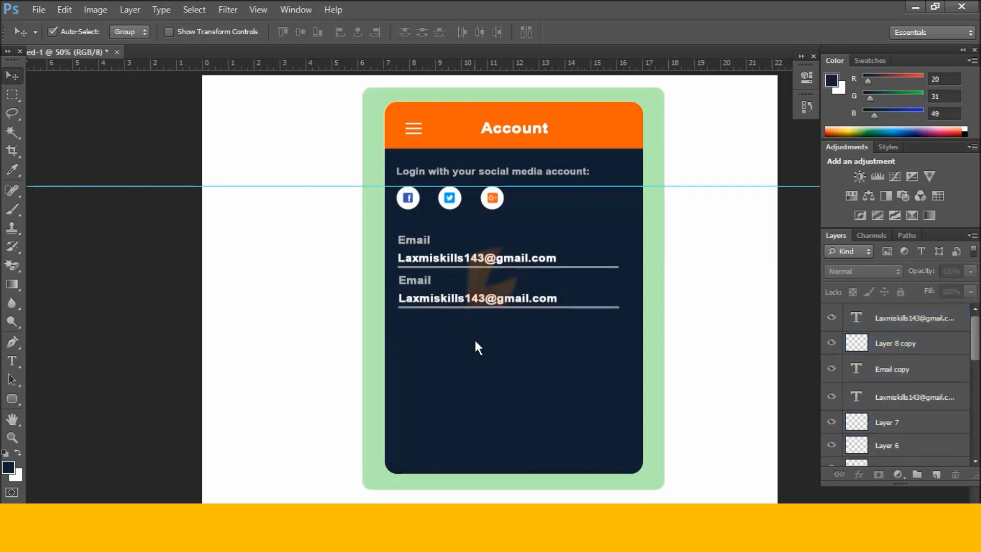
# Retype the copy's label as 'Password' and its value as masked asterisks.
pyautogui.press('t')
pyautogui.moveTo(432, 282); pyautogui.dragTo(408, 284)
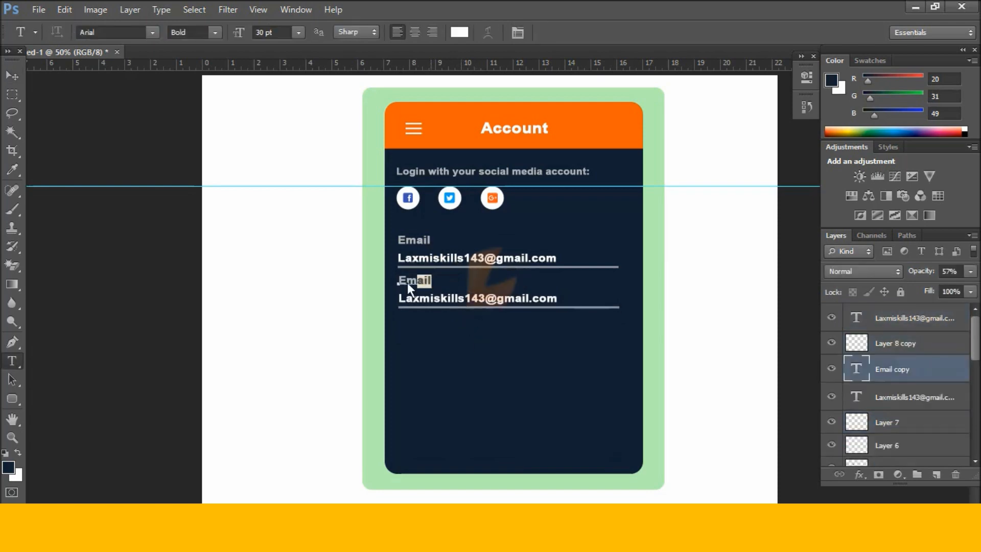
pyautogui.write('Pa')
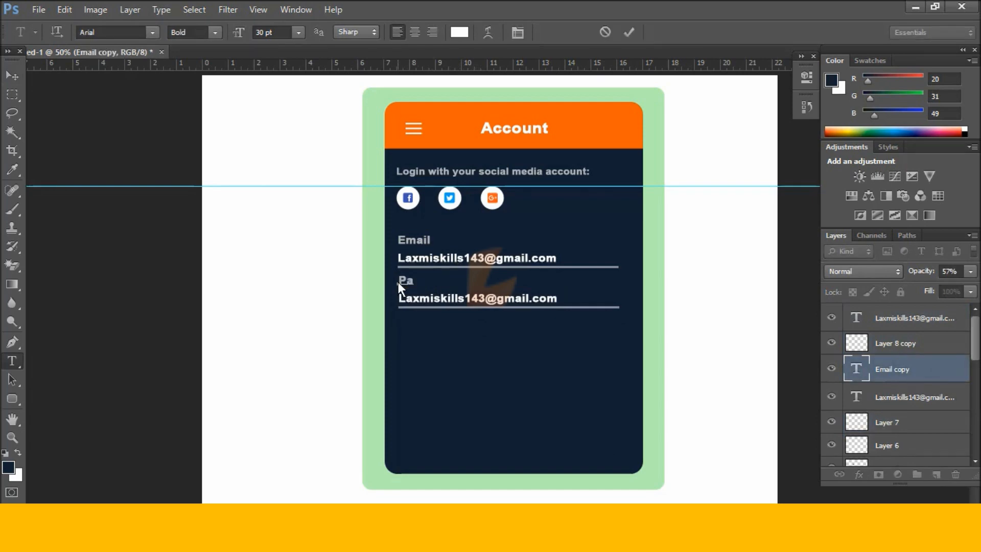
pyautogui.write('ssword')
pyautogui.hotkey('ctrl', 'Return')
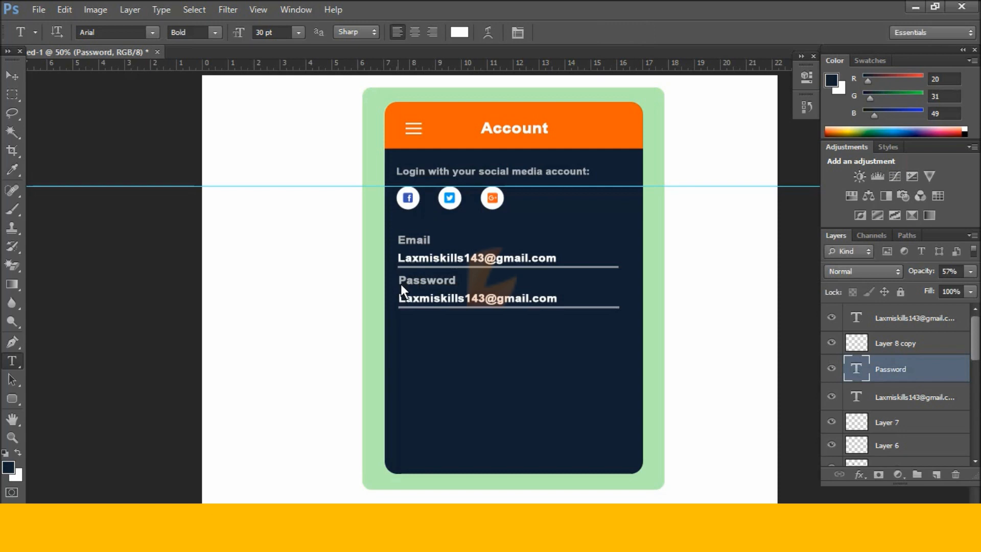
pyautogui.moveTo(555, 299); pyautogui.dragTo(413, 300)
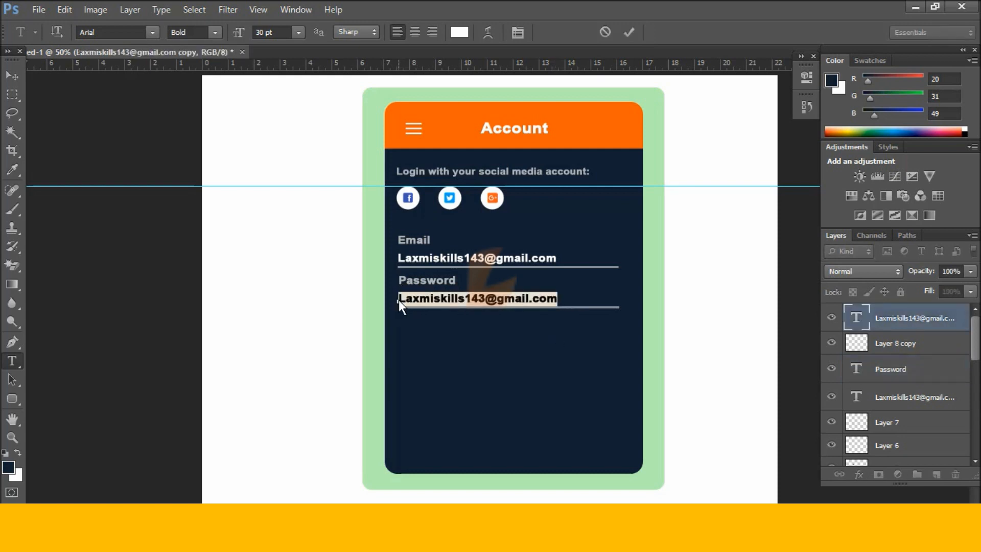
pyautogui.write('8888')
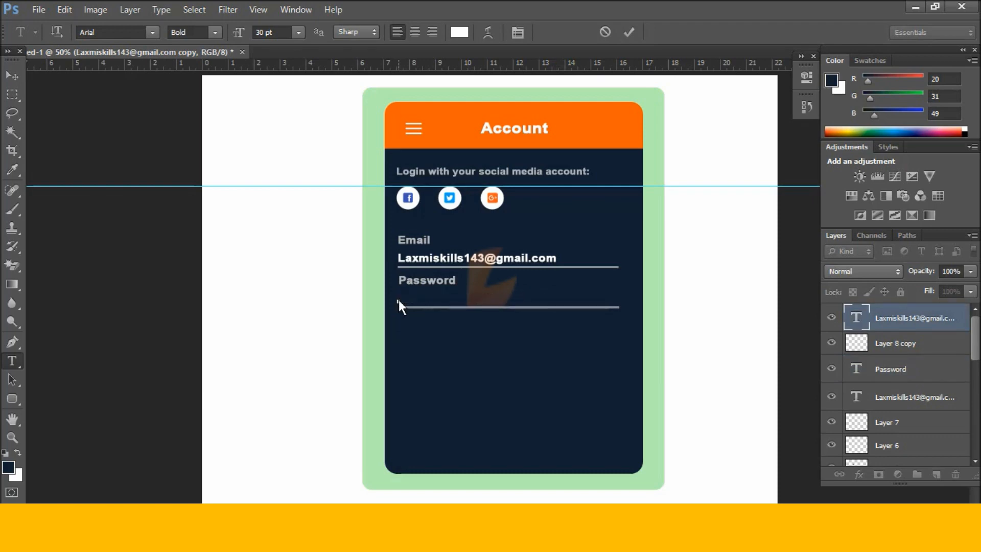
pyautogui.write('************')
pyautogui.hotkey('ctrl', 'Return')
pyautogui.click(13, 399)
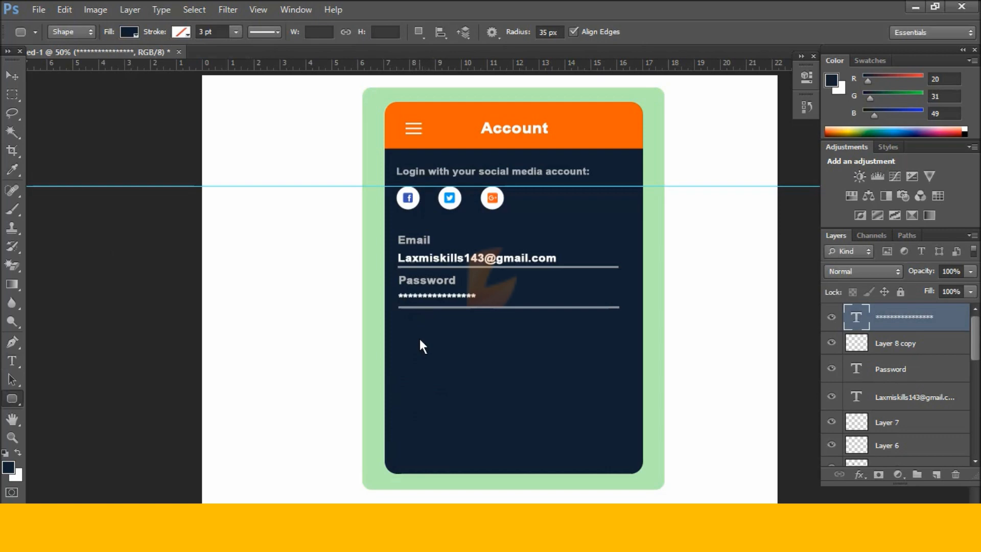
# Draw a 20 px radius rounded button outline below the Password field.
pyautogui.moveTo(417, 336); pyautogui.dragTo(585, 362)
pyautogui.write('0')
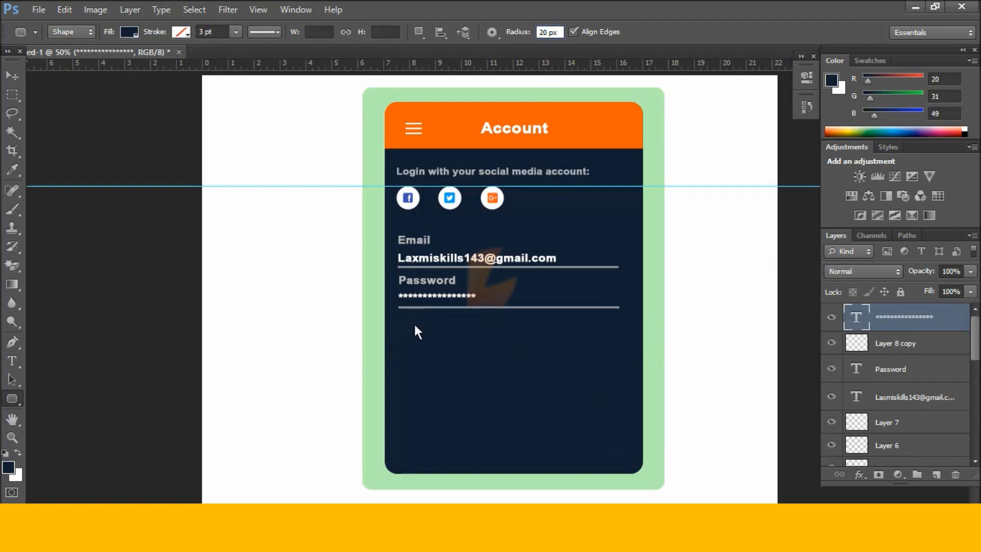
pyautogui.moveTo(414, 327); pyautogui.dragTo(605, 353)
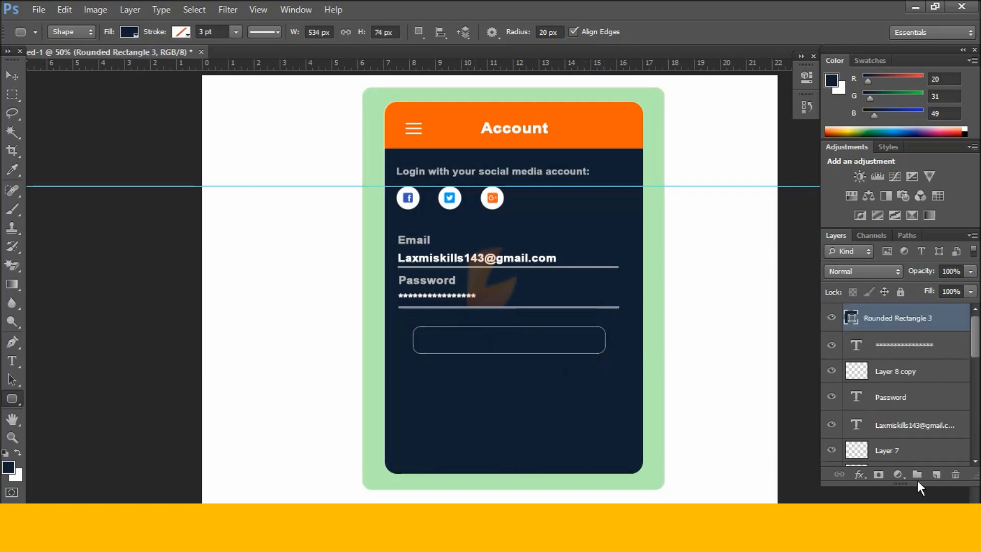
pyautogui.click(934, 474)
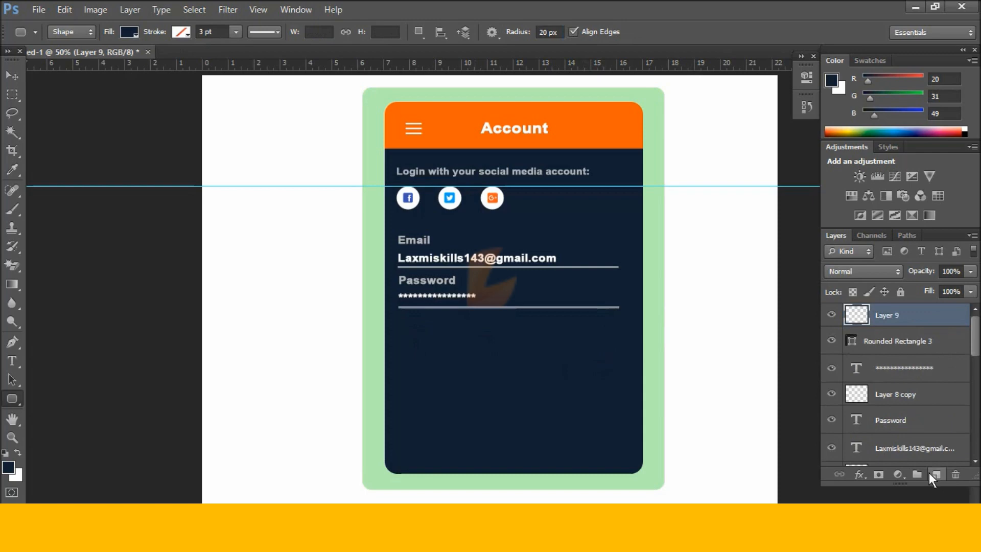
pyautogui.hotkey('ctrl', 'z')
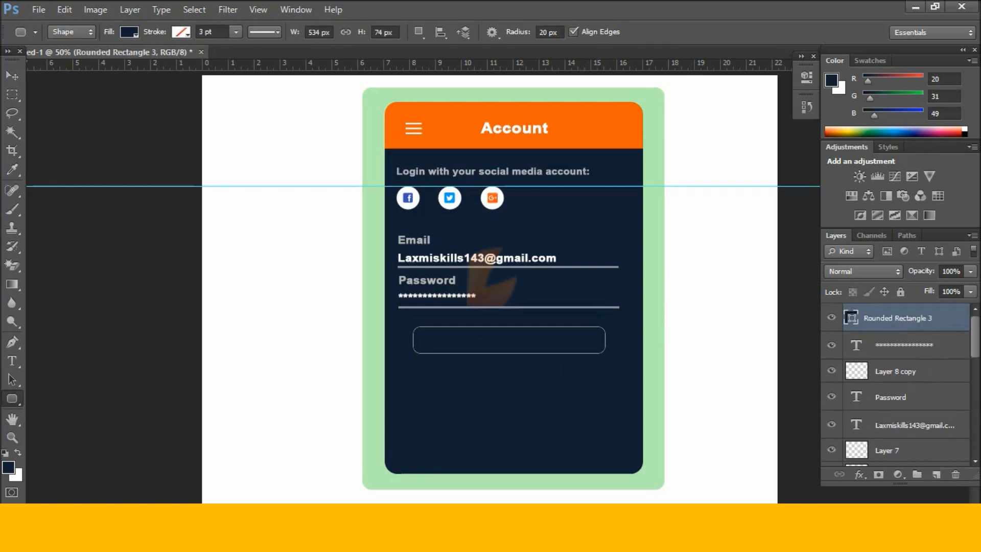
# Copy the orange account colour code #e85606 from the notes.
pyautogui.click(198, 536)
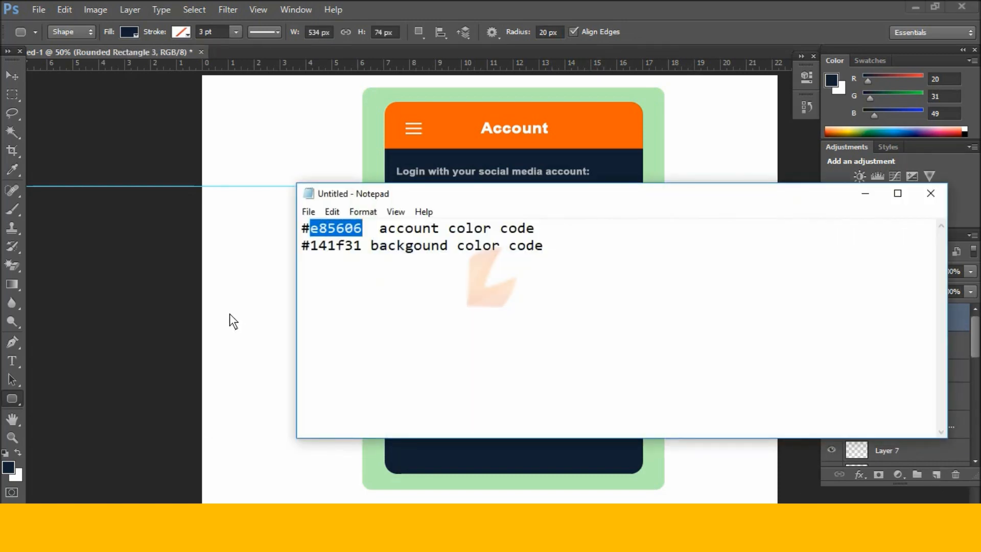
pyautogui.click(349, 276)
pyautogui.moveTo(362, 228); pyautogui.dragTo(327, 229)
pyautogui.click(873, 195)
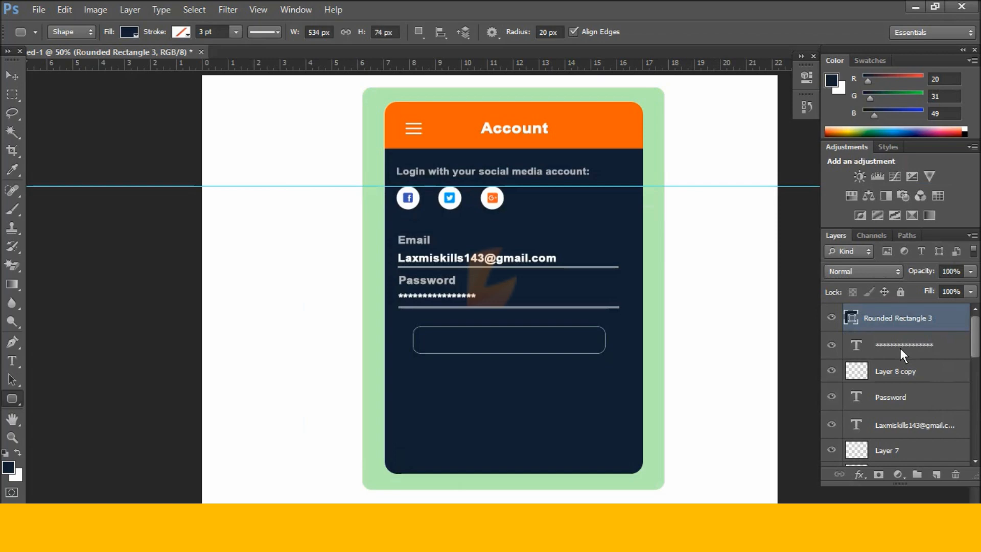
# Fill the button outline with #e85606 orange on a new layer and deselect.
pyautogui.hotkey('ctrl', 'Return')
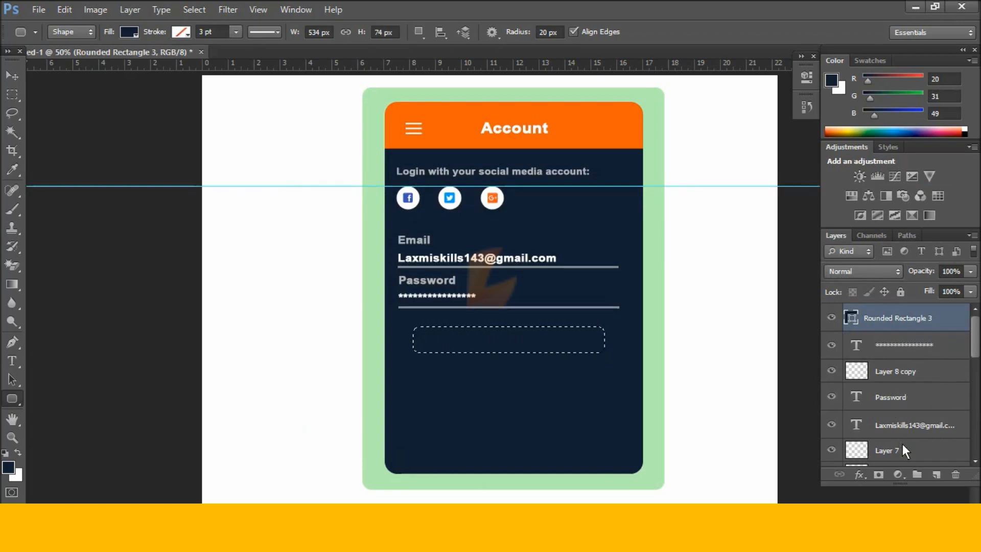
pyautogui.click(935, 474)
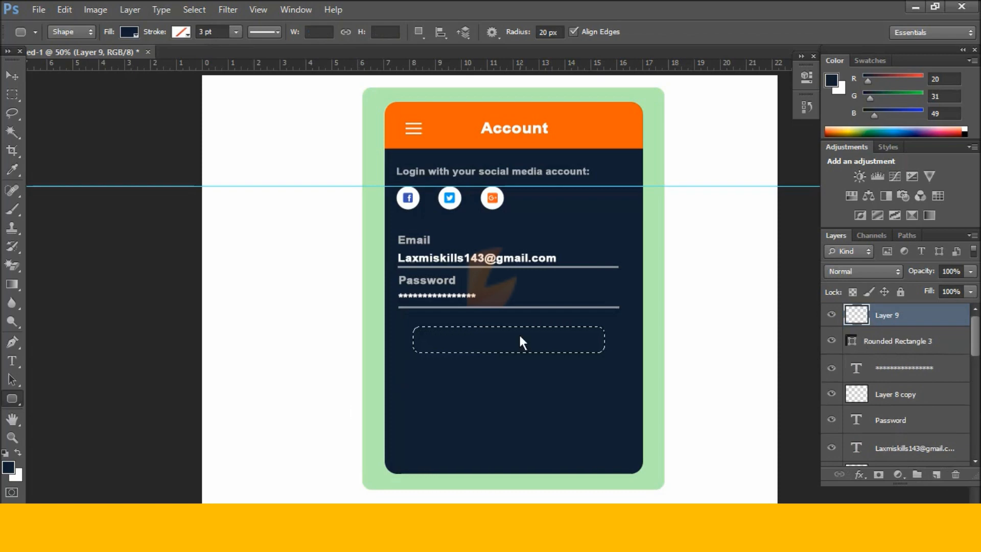
pyautogui.click(11, 465)
pyautogui.click(701, 394)
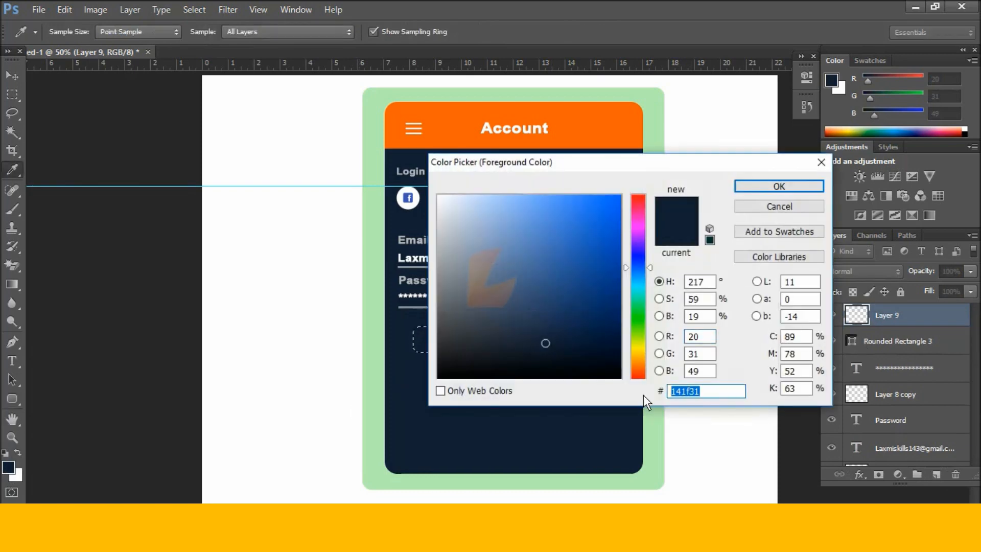
pyautogui.write('e85606')
pyautogui.click(778, 186)
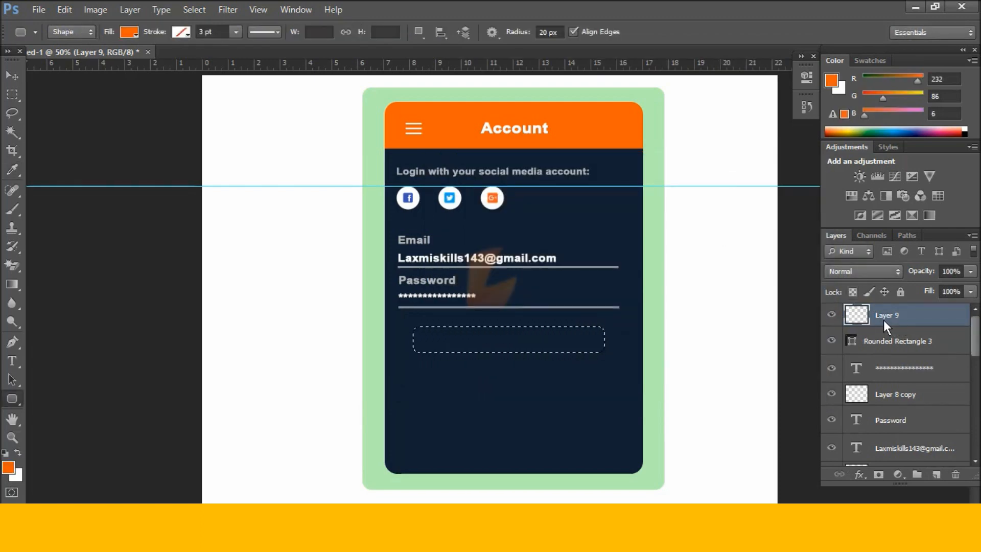
pyautogui.hotkey('alt', 'BackSpace')
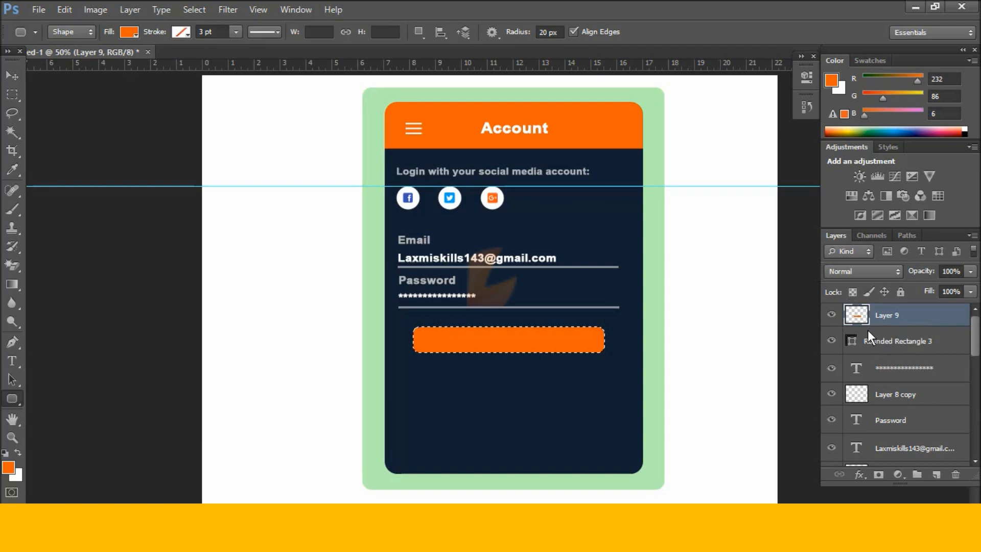
pyautogui.click(14, 467)
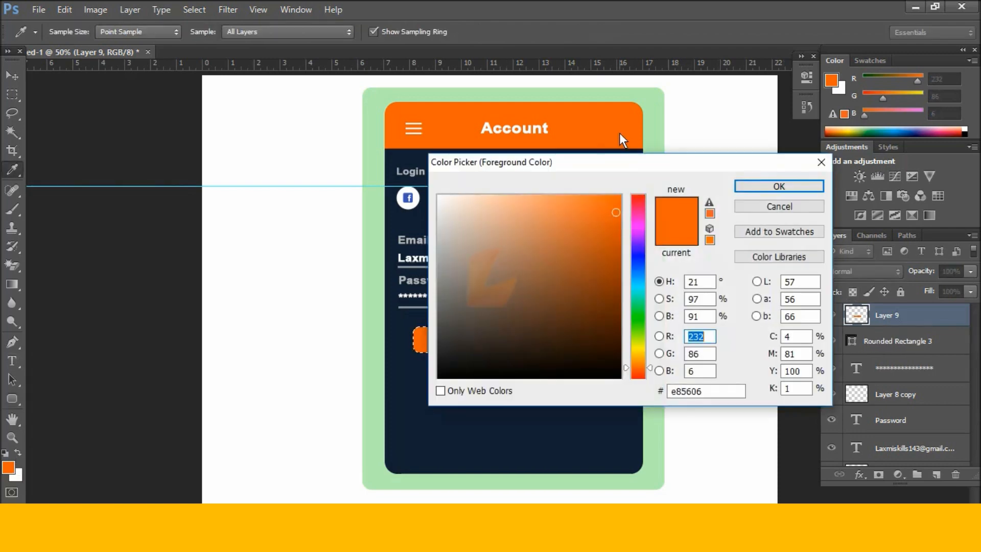
pyautogui.click(790, 186)
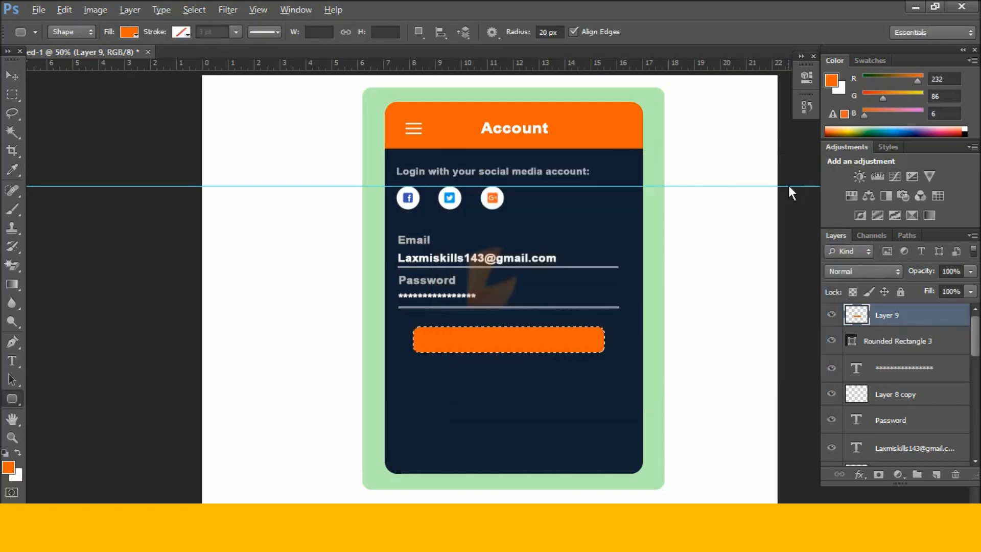
pyautogui.hotkey('ctrl', 'd')
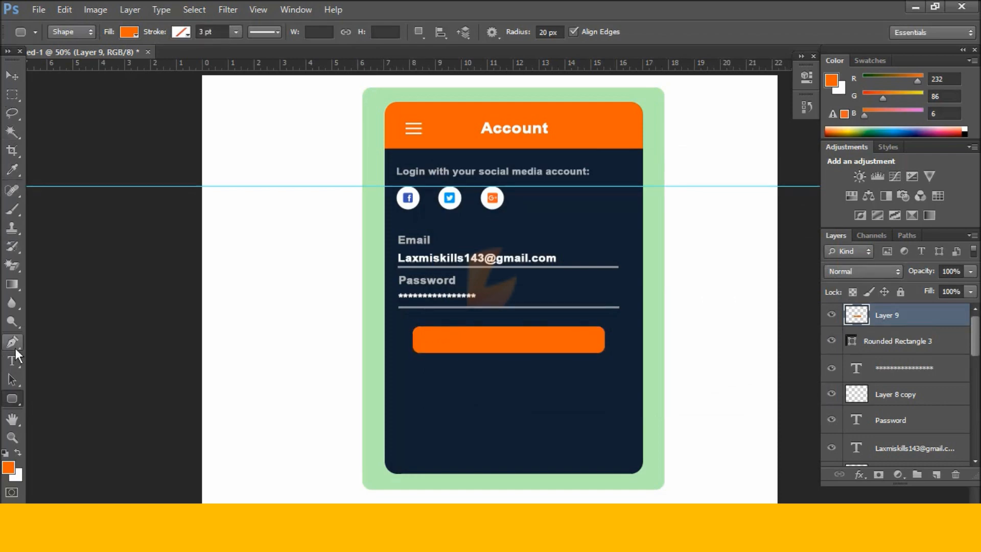
# Duplicate the Account heading, raise it above the button, and centre it on the orange button.
pyautogui.click(12, 360)
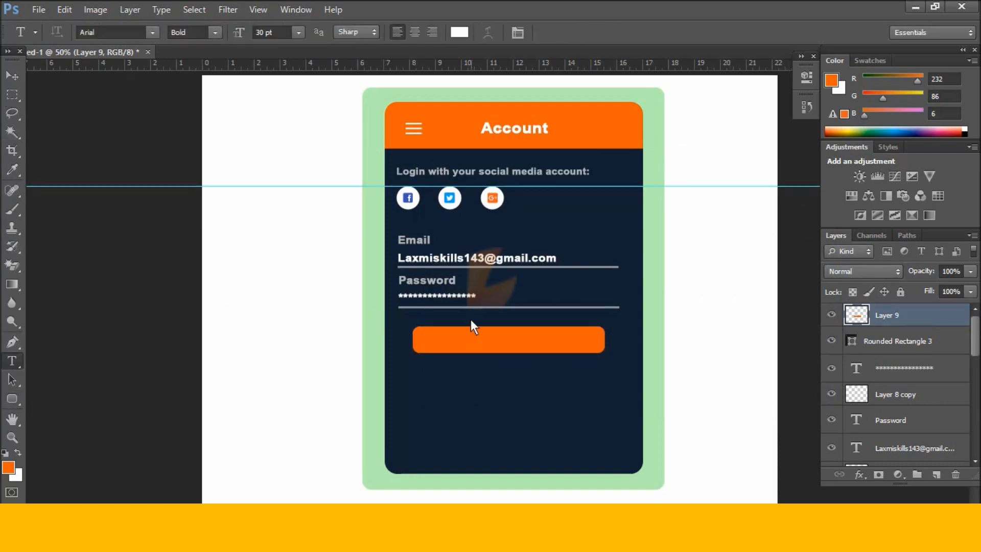
pyautogui.click(10, 77)
pyautogui.click(496, 127)
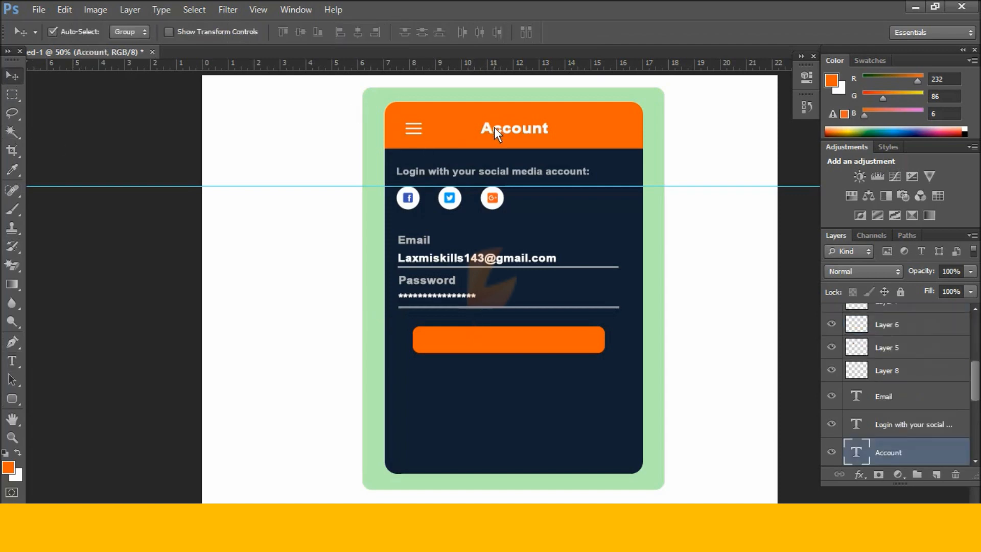
pyautogui.moveTo(495, 127); pyautogui.dragTo(504, 342)
pyautogui.moveTo(951, 459); pyautogui.dragTo(923, 309)
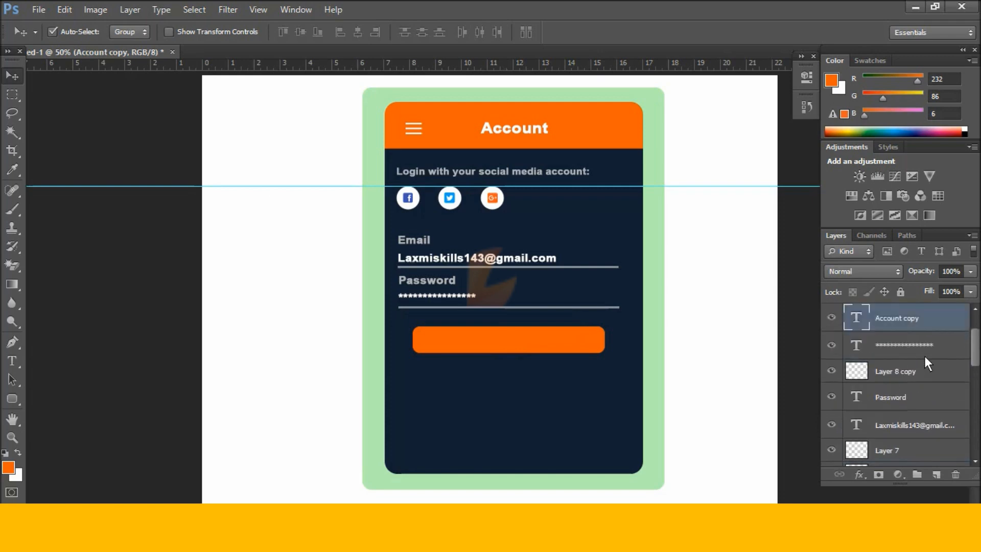
pyautogui.scroll(3, 927, 363)
pyautogui.moveTo(930, 369); pyautogui.dragTo(914, 307)
pyautogui.moveTo(496, 351); pyautogui.dragTo(462, 341)
# Retype the copy as 'Login' at 36.32 pt and nudge it into place.
pyautogui.press('t')
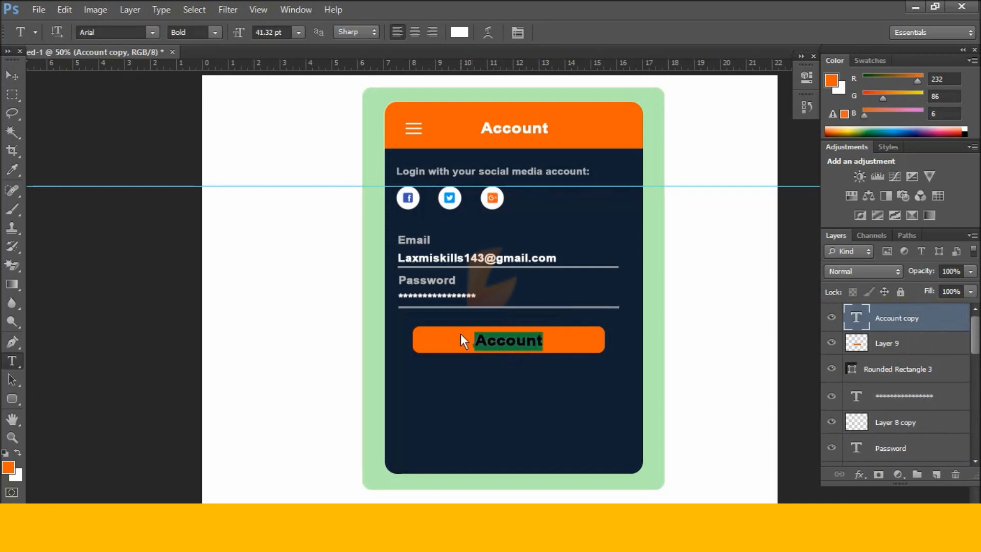
pyautogui.write('Login')
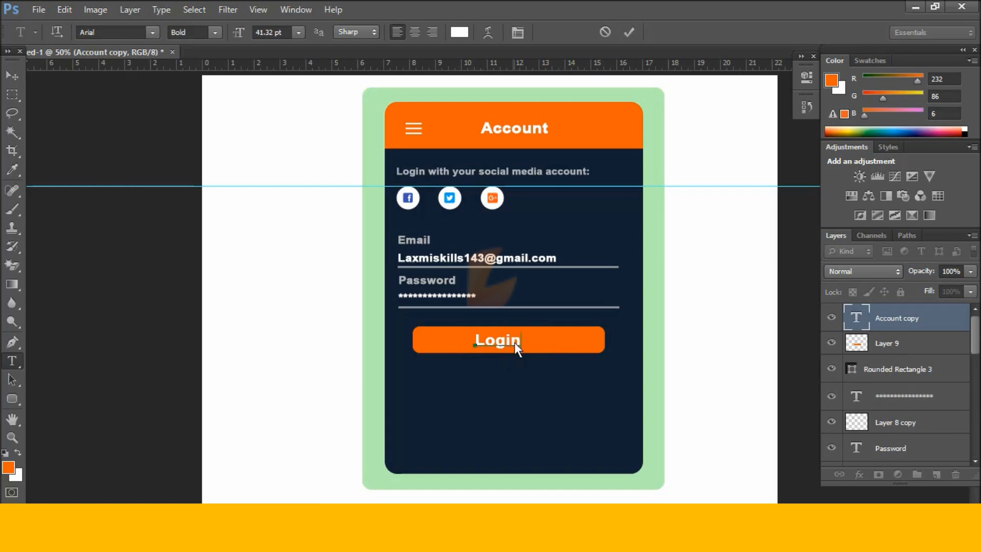
pyautogui.moveTo(519, 342); pyautogui.dragTo(453, 333)
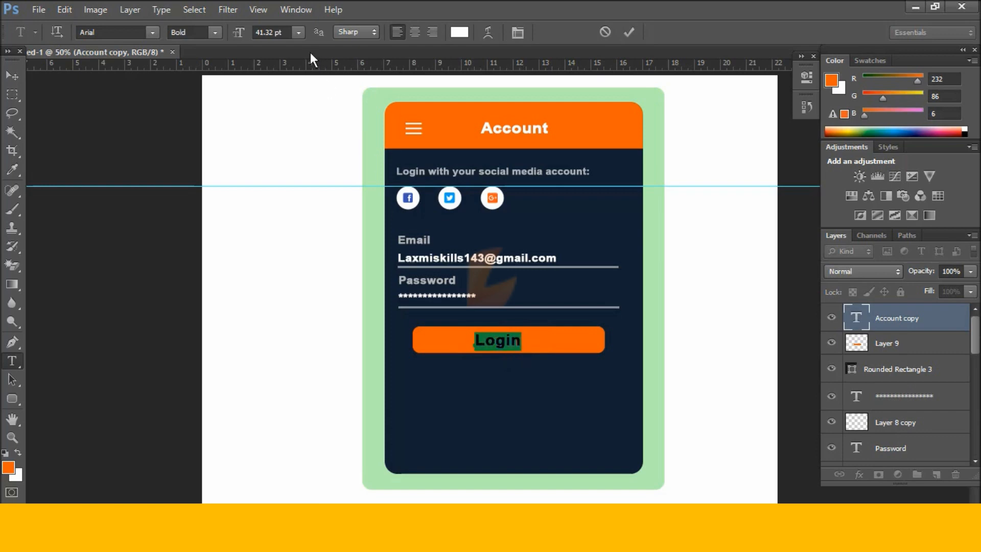
pyautogui.press('Down')
pyautogui.press('Down')
pyautogui.press('Down')
pyautogui.press('Down')
pyautogui.press('Down')
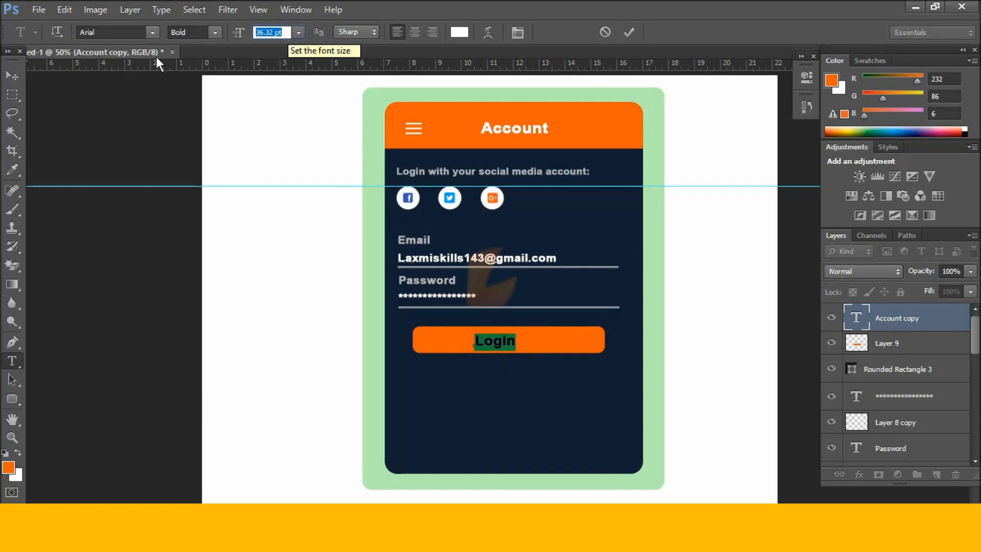
pyautogui.click(13, 77)
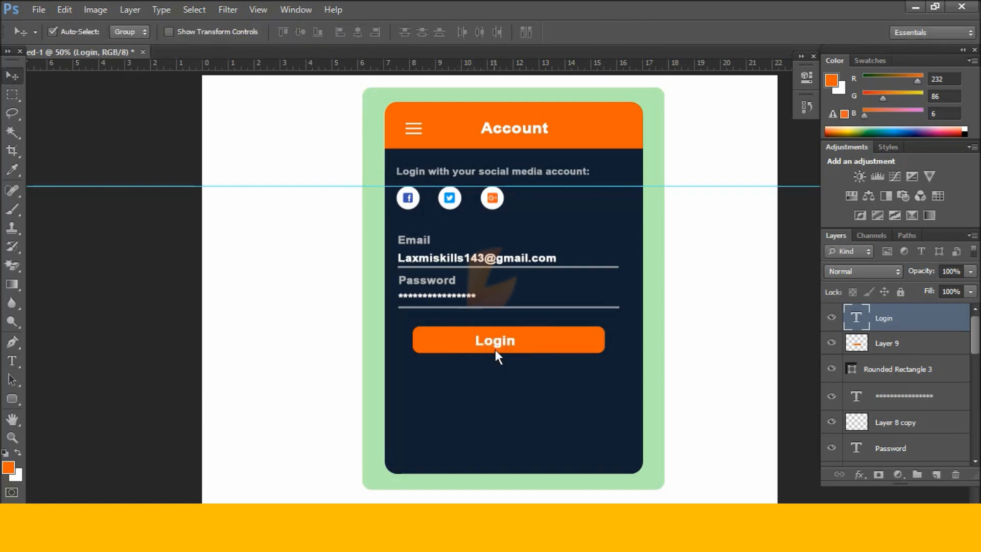
pyautogui.moveTo(495, 339); pyautogui.dragTo(510, 341)
pyautogui.press('Up')
pyautogui.press('Up')
pyautogui.press('Up')
pyautogui.press('Up')
pyautogui.press('Up')
pyautogui.press('Up')
pyautogui.press('Up')
pyautogui.press('Up')
# Duplicate the social-login caption below the button and retype it as 'Don't have an account yet?'.
pyautogui.click(524, 174)
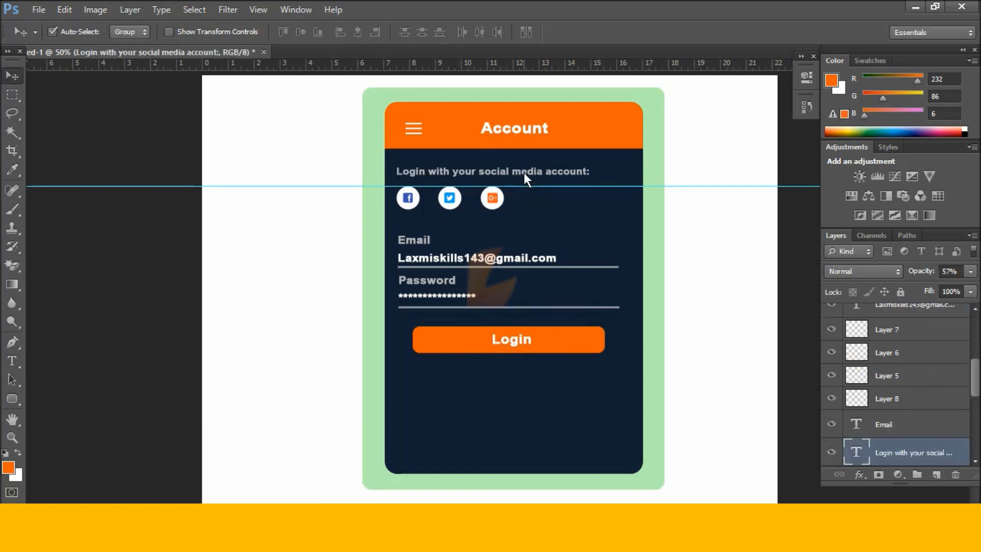
pyautogui.moveTo(523, 173); pyautogui.dragTo(529, 371)
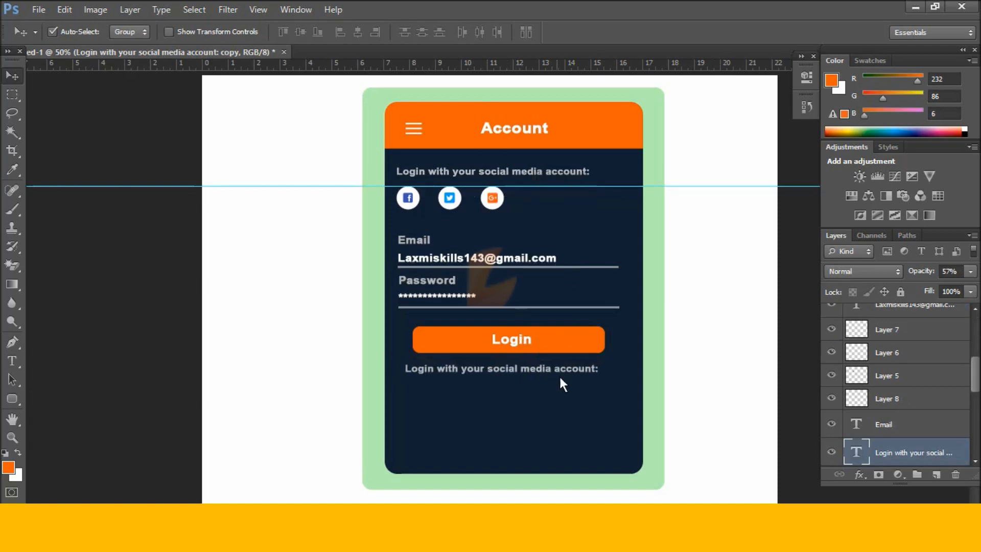
pyautogui.press('t')
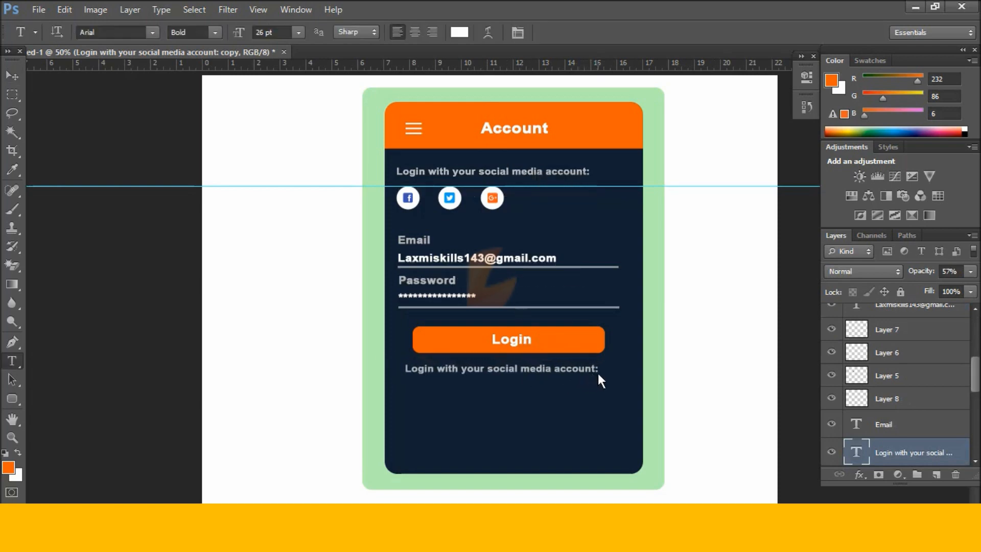
pyautogui.moveTo(597, 372); pyautogui.dragTo(445, 368)
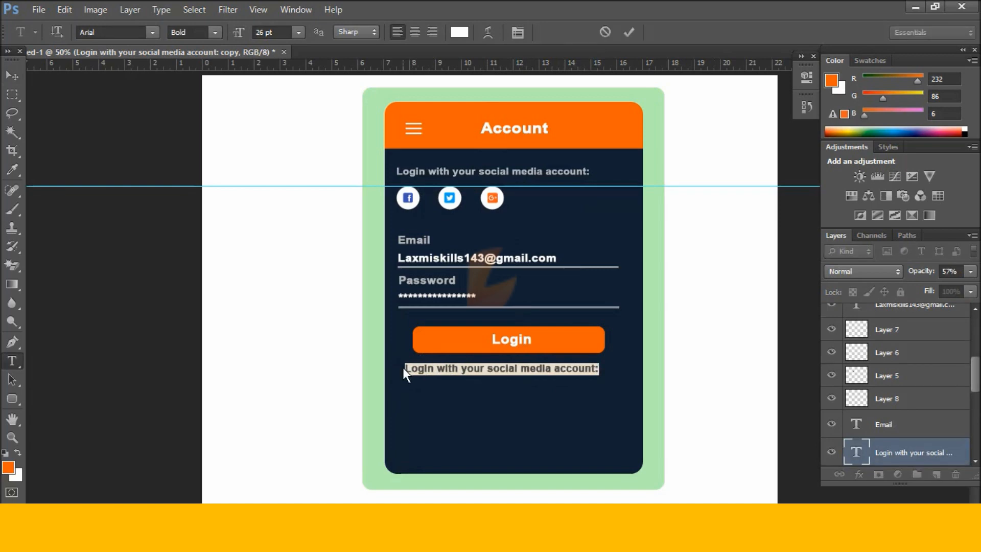
pyautogui.write('Don')
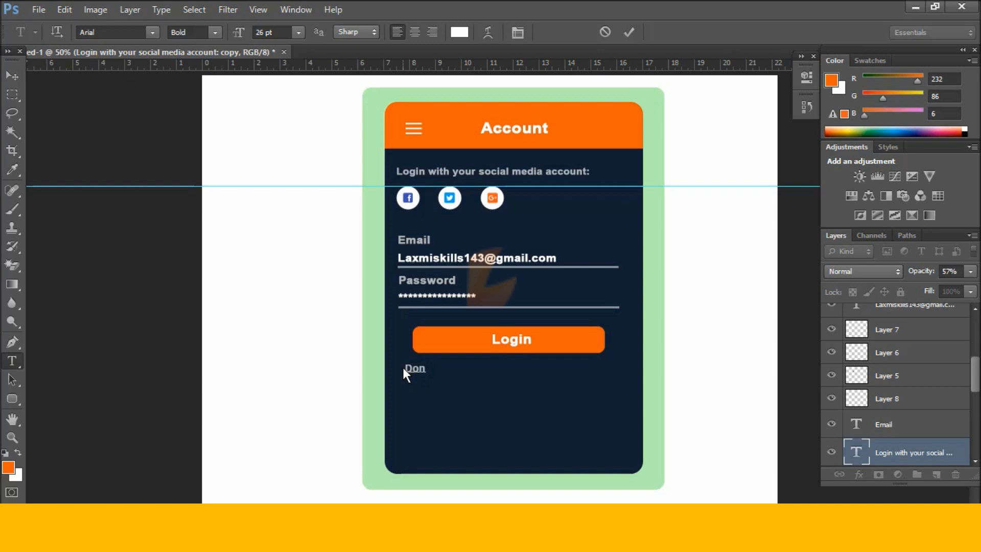
pyautogui.write("'t have an acc oun")
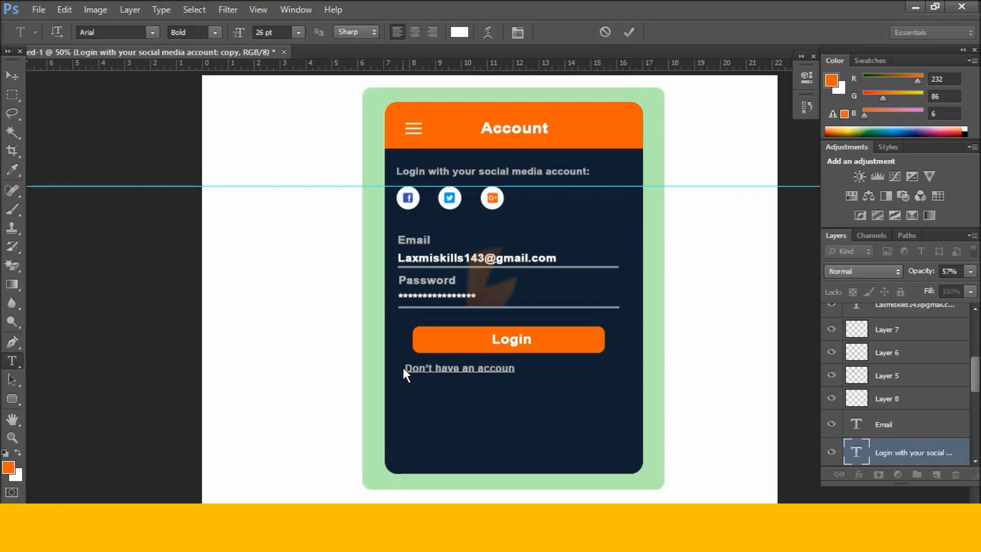
pyautogui.write('t yet?')
pyautogui.hotkey('ctrl', 'Return')
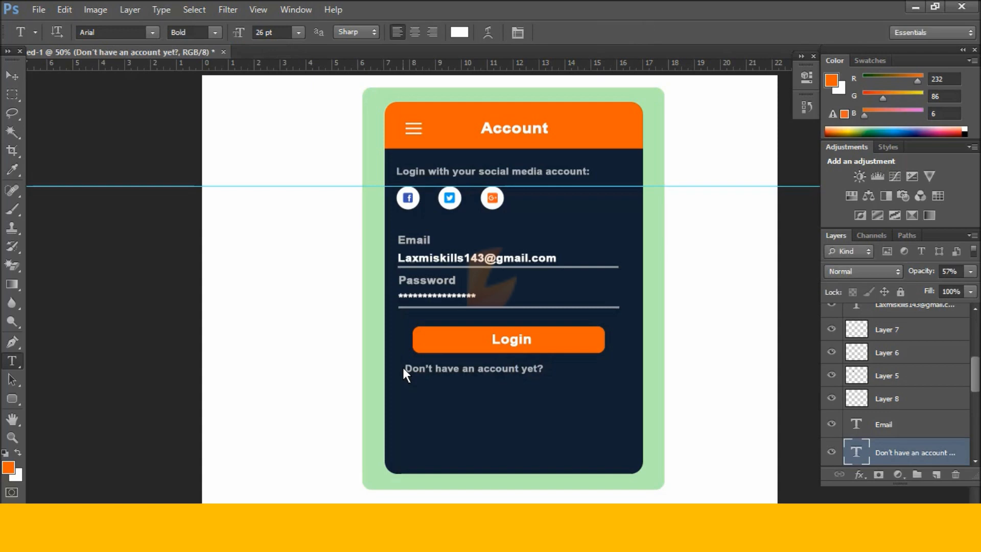
pyautogui.press('v')
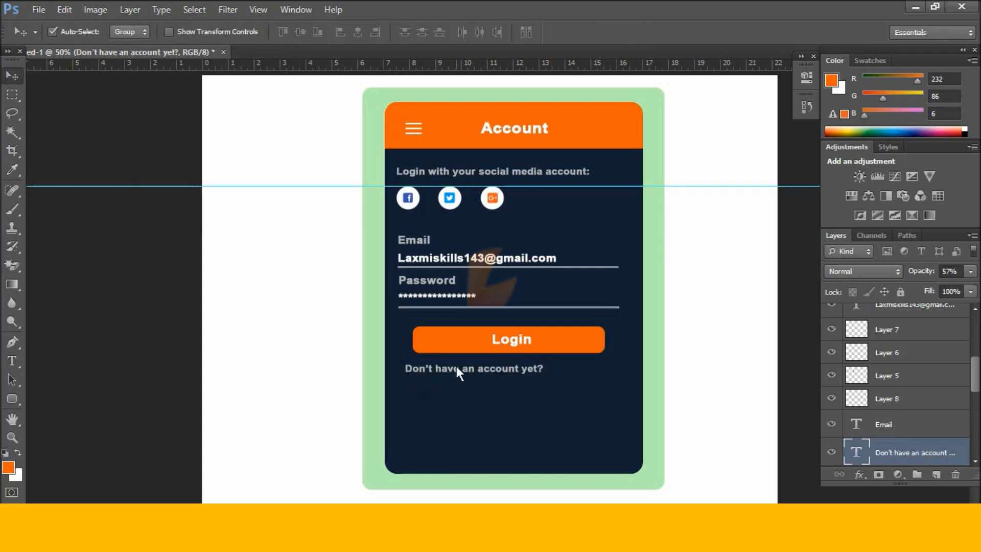
pyautogui.moveTo(464, 375); pyautogui.dragTo(452, 324)
# Raise the Login button and sign-up line slightly with arrow-key nudges.
pyautogui.moveTo(530, 393); pyautogui.dragTo(500, 328)
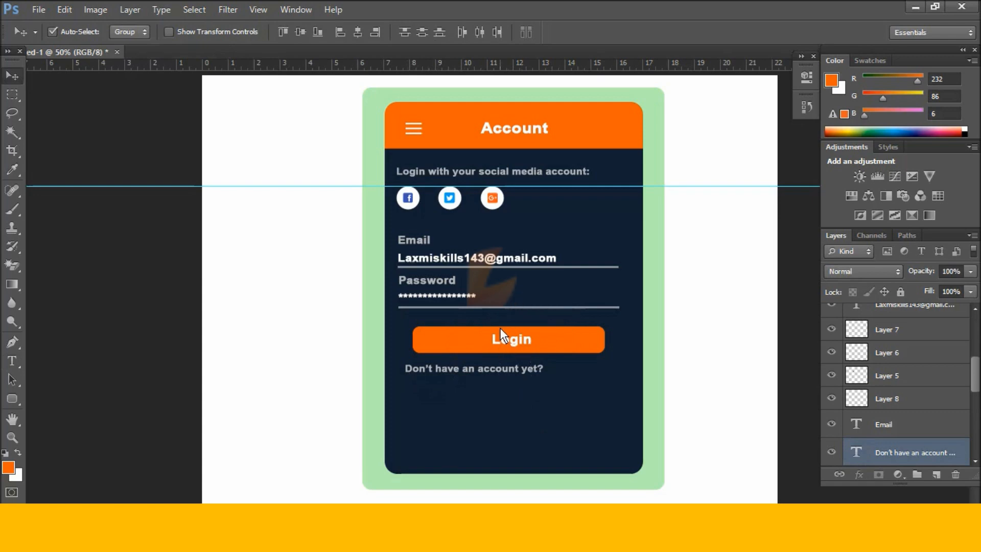
pyautogui.hotkey('shift', 'Down')
pyautogui.hotkey('shift', 'Up')
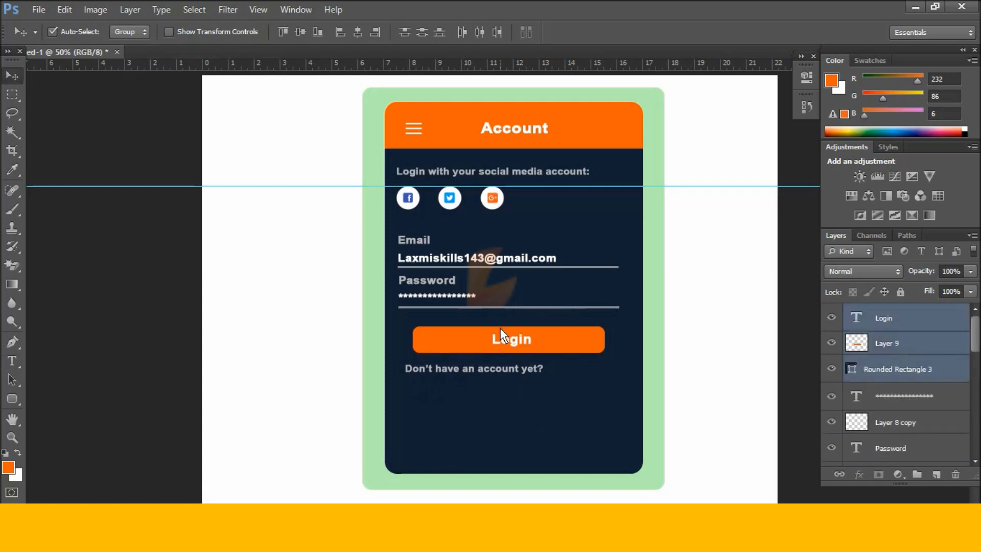
pyautogui.hotkey('shift', 'Up')
pyautogui.hotkey('shift', 'Up')
pyautogui.press('Down')
pyautogui.press('Down')
pyautogui.press('Down')
pyautogui.press('Down')
pyautogui.click(480, 391)
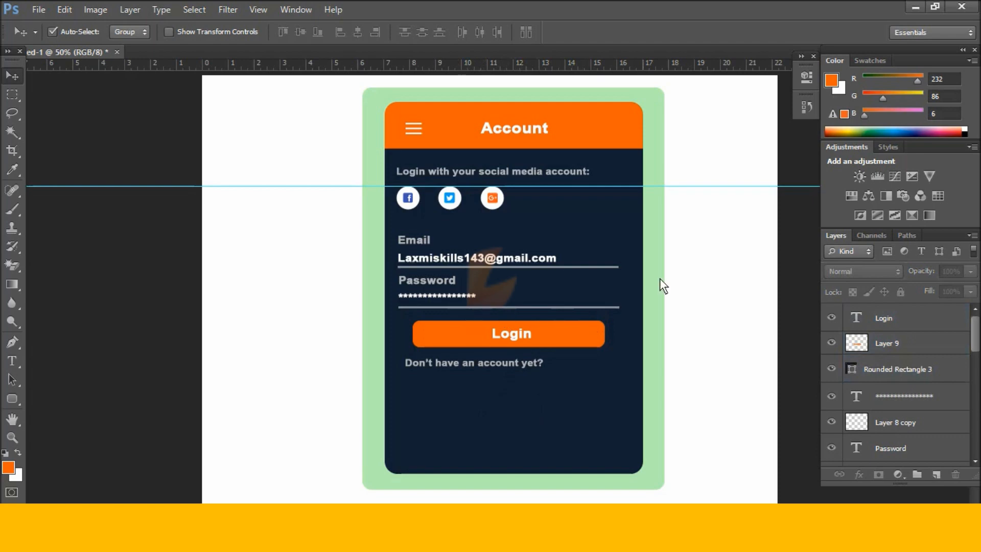
# Lower the password dots and the Password label by one pixel each.
pyautogui.click(462, 295)
pyautogui.press('Down')
pyautogui.press('Down')
pyautogui.press('Down')
pyautogui.press('Down')
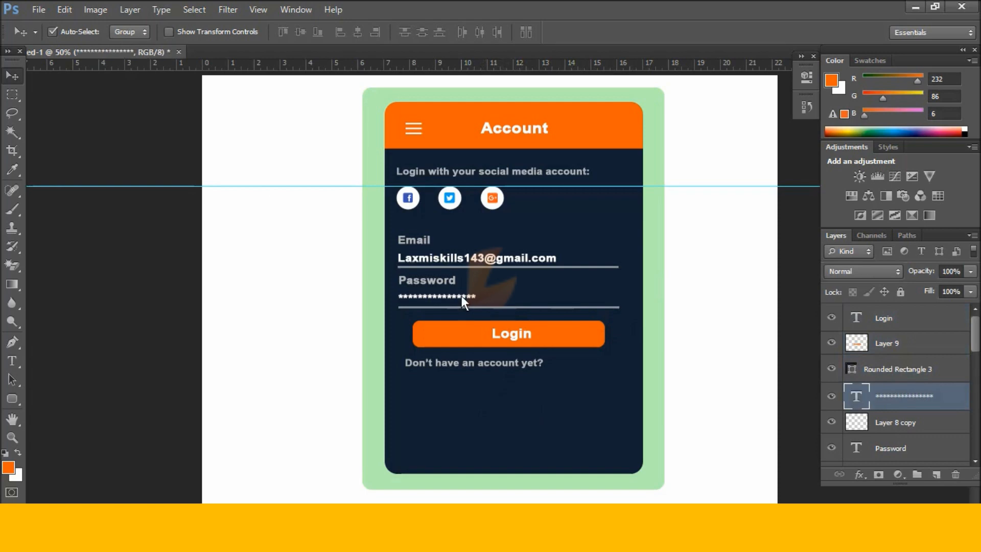
pyautogui.click(447, 281)
pyautogui.press('Down')
pyautogui.press('Down')
pyautogui.press('Down')
pyautogui.press('Down')
pyautogui.press('Down')
pyautogui.press('Down')
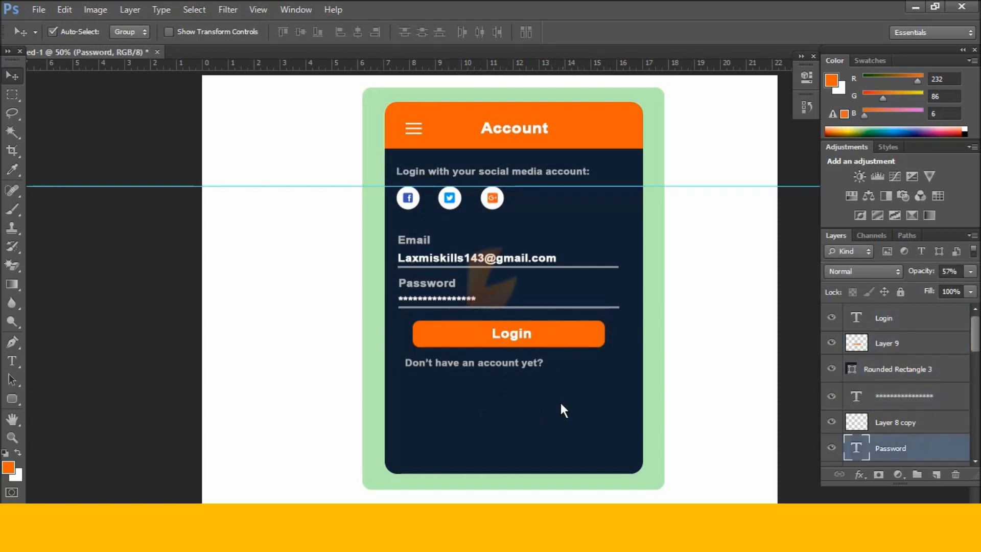
pyautogui.click(490, 80)
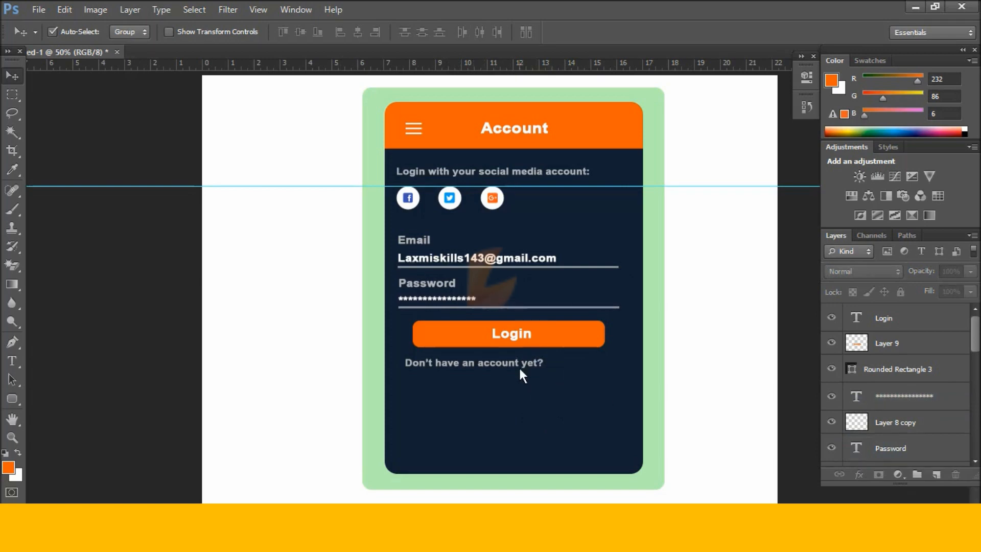
# Duplicate the password label, dots and underline and place the copy below the sign-up line.
pyautogui.moveTo(410, 313); pyautogui.dragTo(406, 278)
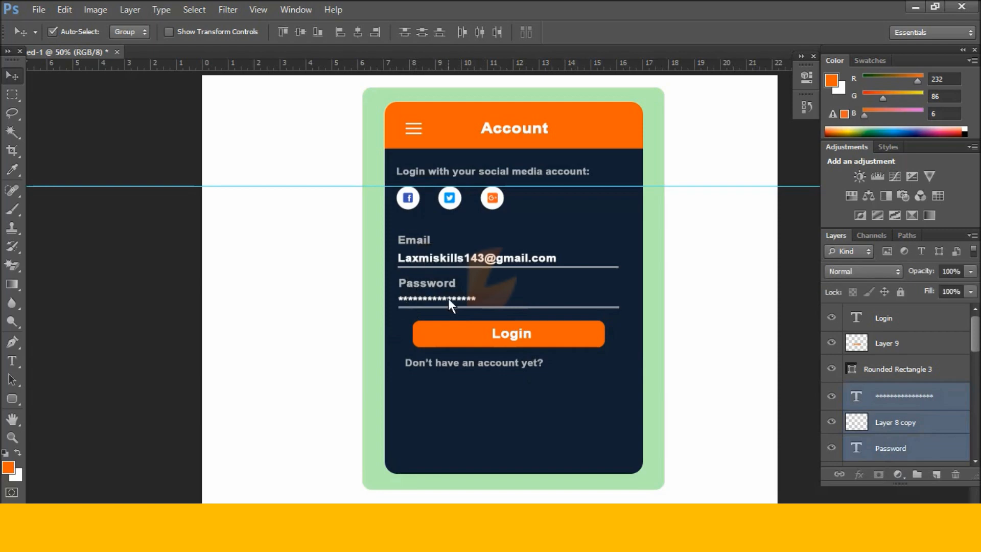
pyautogui.hotkey('ctrl', 'j')
pyautogui.moveTo(444, 307); pyautogui.dragTo(445, 383)
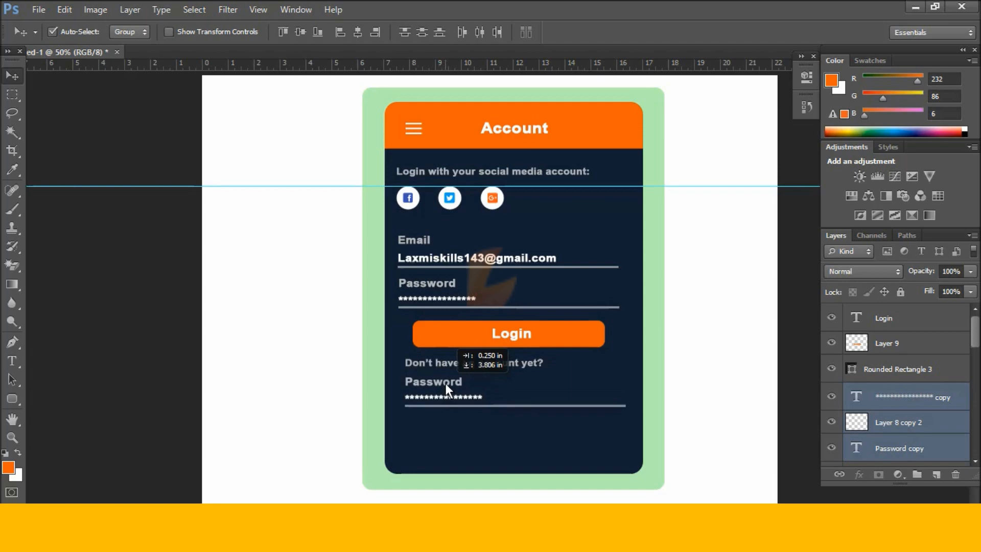
pyautogui.moveTo(446, 383); pyautogui.dragTo(446, 383)
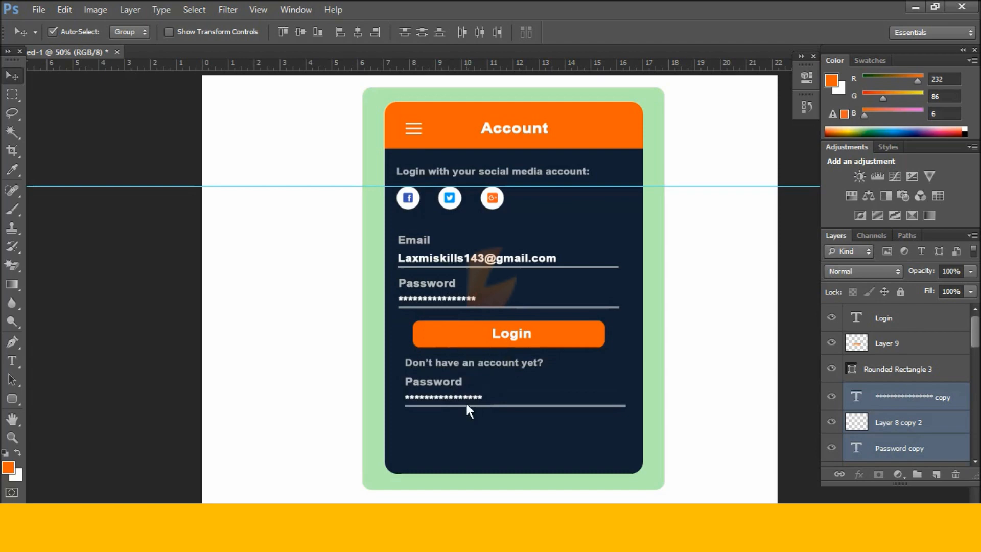
# Retype the copied label as 'Default Language' and set its opacity to 100%.
pyautogui.press('t')
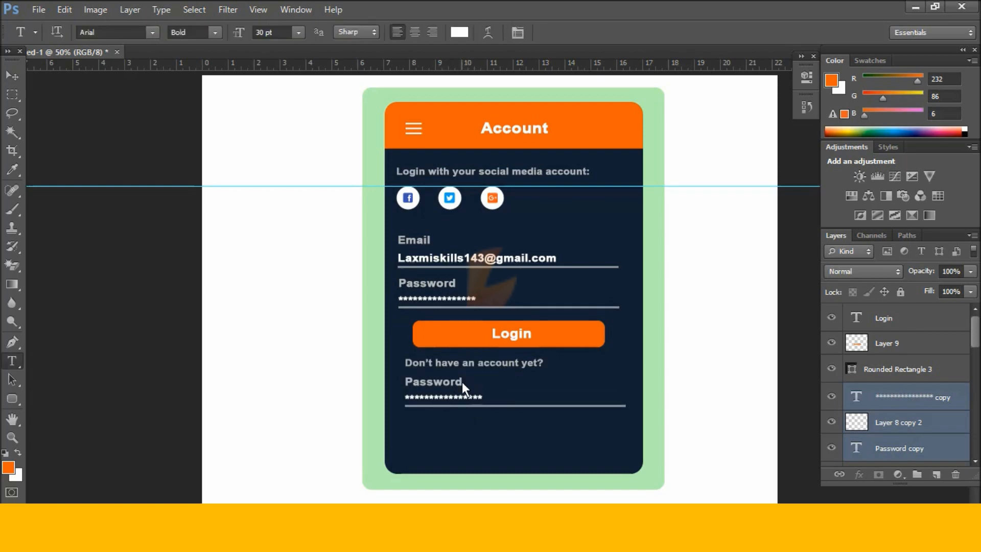
pyautogui.click(462, 382)
pyautogui.moveTo(462, 382); pyautogui.dragTo(396, 388)
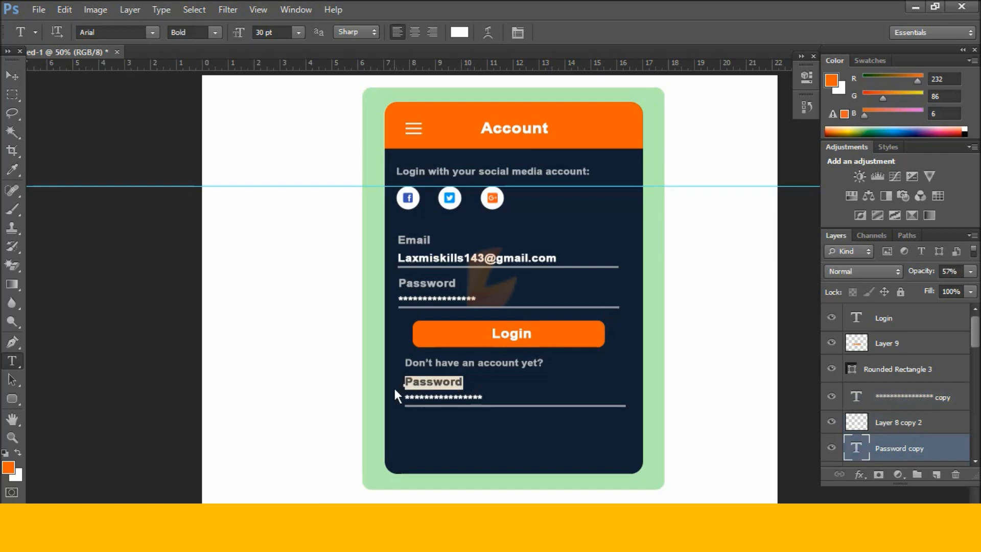
pyautogui.write('D')
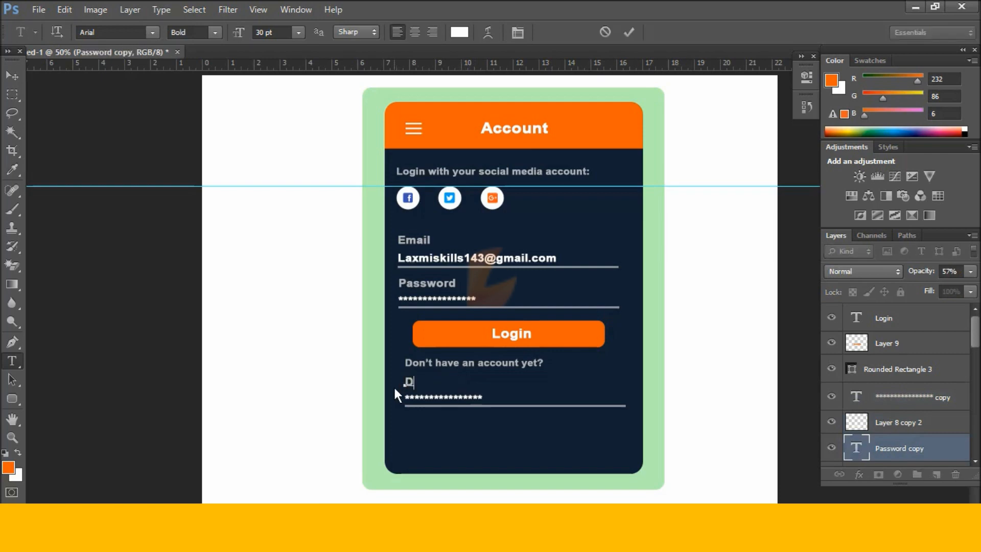
pyautogui.write('efault Language')
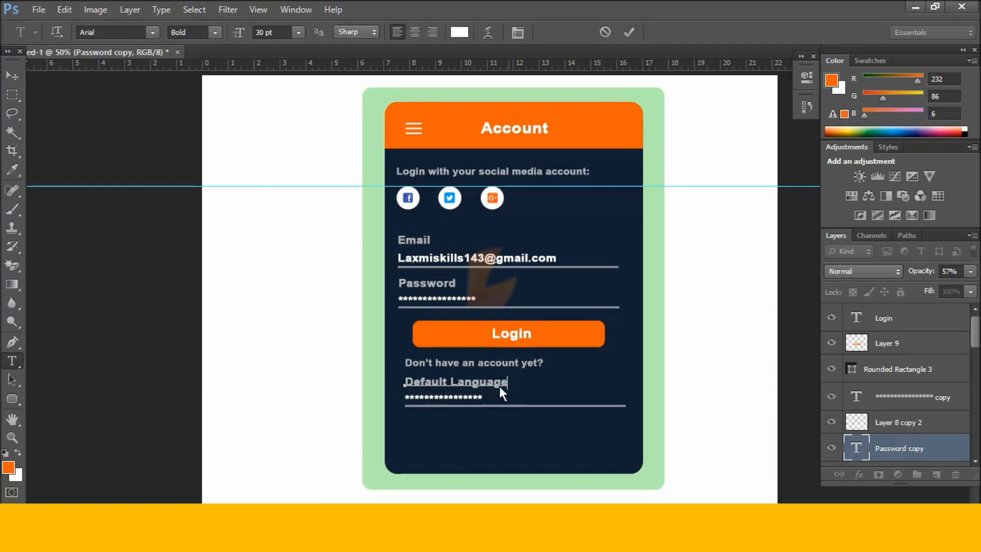
pyautogui.click(969, 271)
pyautogui.moveTo(952, 289); pyautogui.dragTo(974, 289)
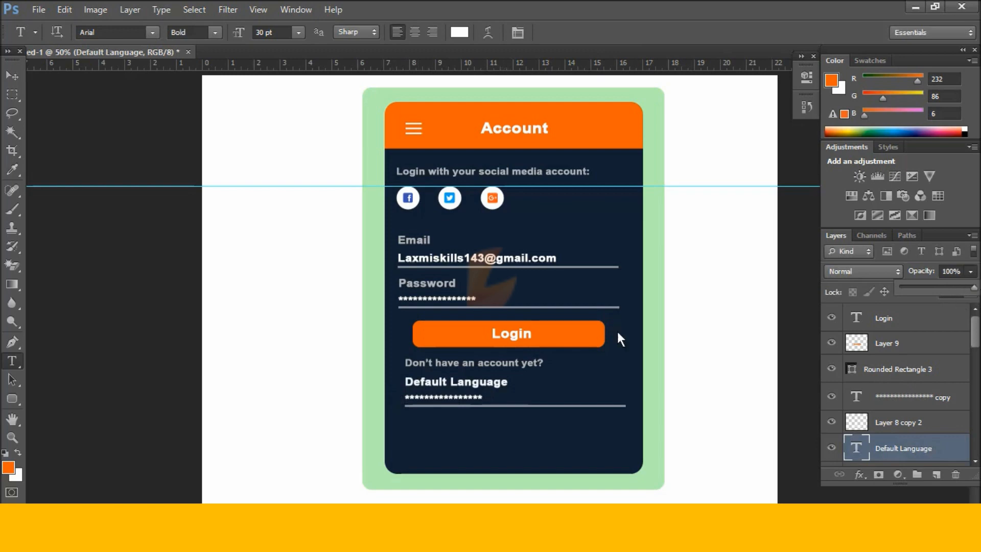
# Delete the copied password dots and reposition the Default Language label and underline.
pyautogui.click(11, 75)
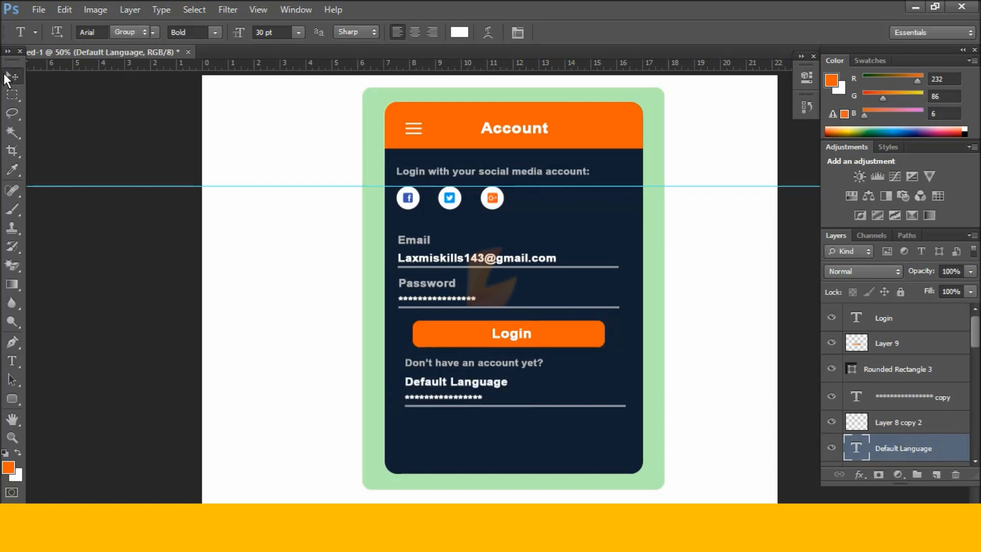
pyautogui.click(464, 397)
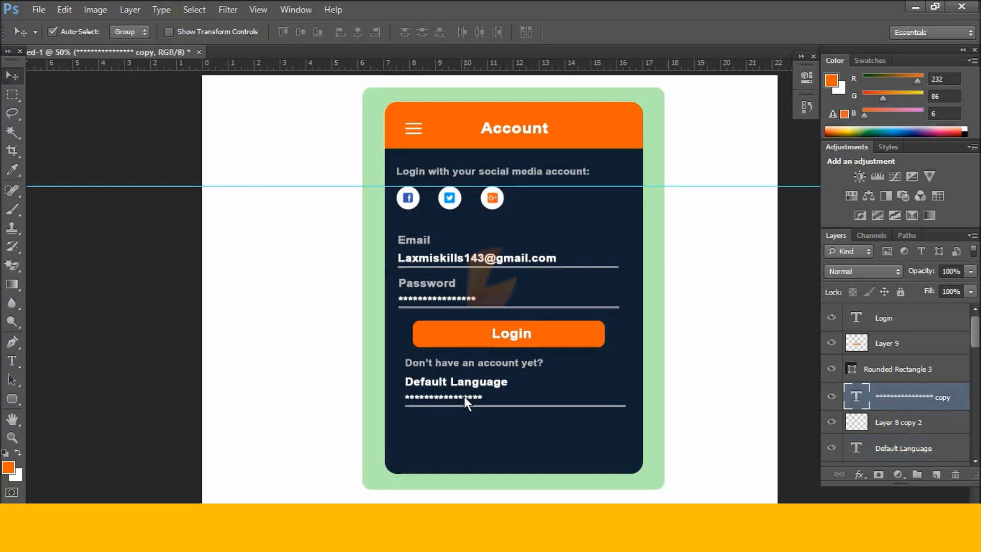
pyautogui.click(955, 475)
pyautogui.moveTo(449, 381); pyautogui.dragTo(460, 402)
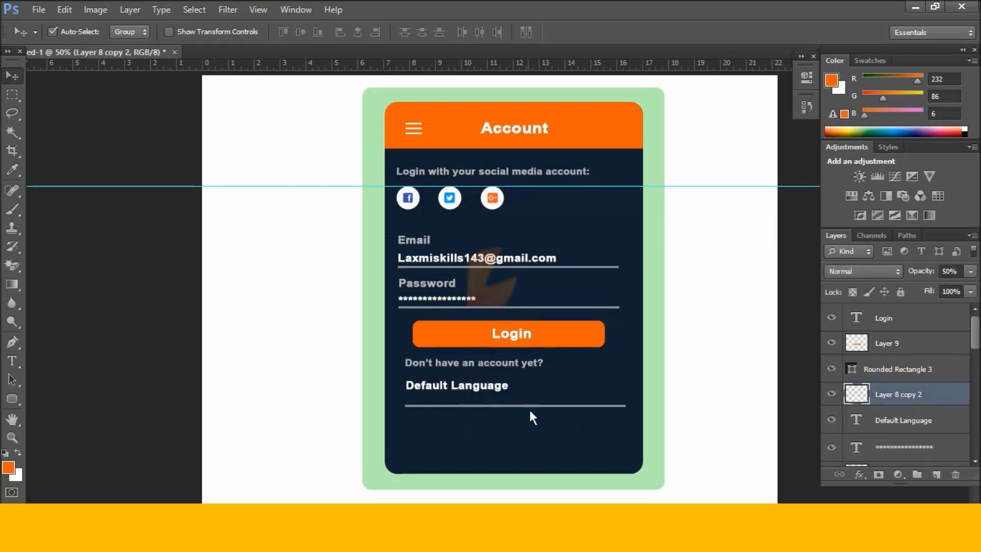
pyautogui.hotkey('shift', 'Up')
pyautogui.hotkey('shift', 'Up')
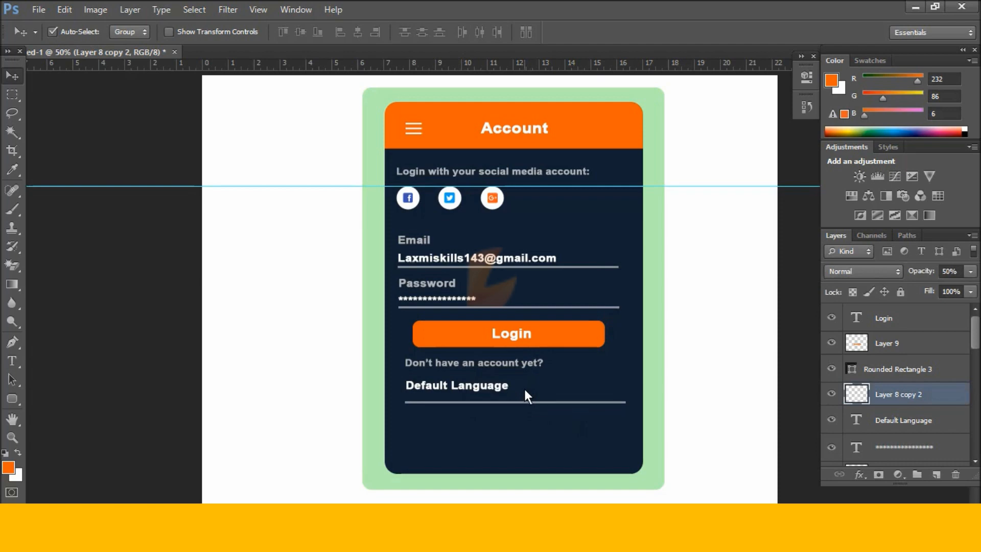
pyautogui.press('Down')
pyautogui.press('Down')
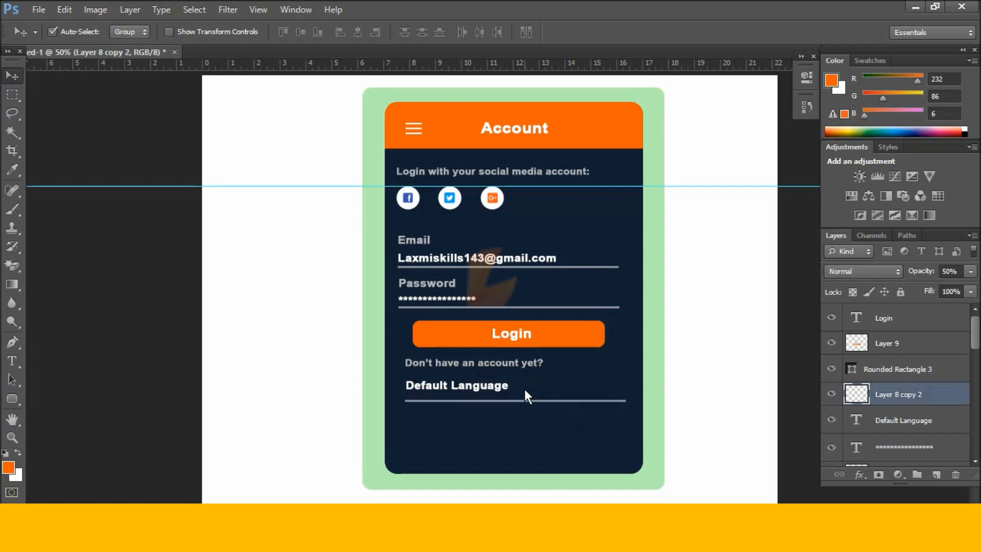
# Copy Default Language to the right on the row and retype it as 'English'.
pyautogui.click(449, 387)
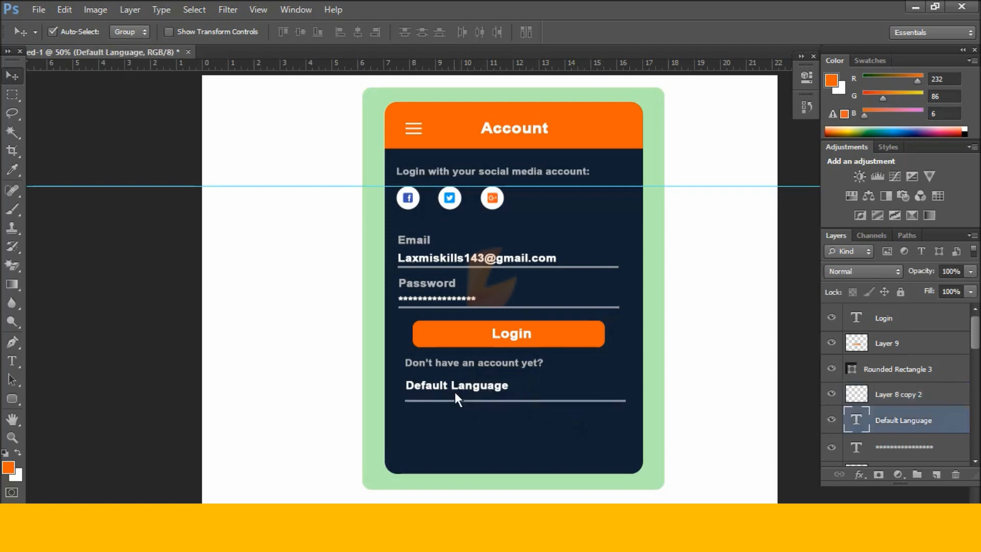
pyautogui.moveTo(462, 390); pyautogui.dragTo(584, 390)
pyautogui.press('t')
pyautogui.click(614, 392)
pyautogui.hotkey('ctrl', 'a')
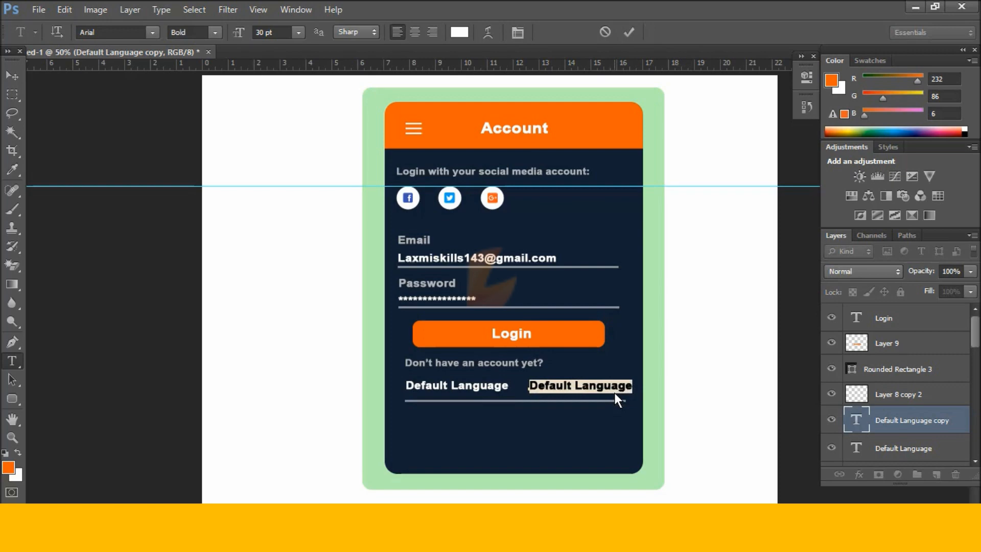
pyautogui.write('English')
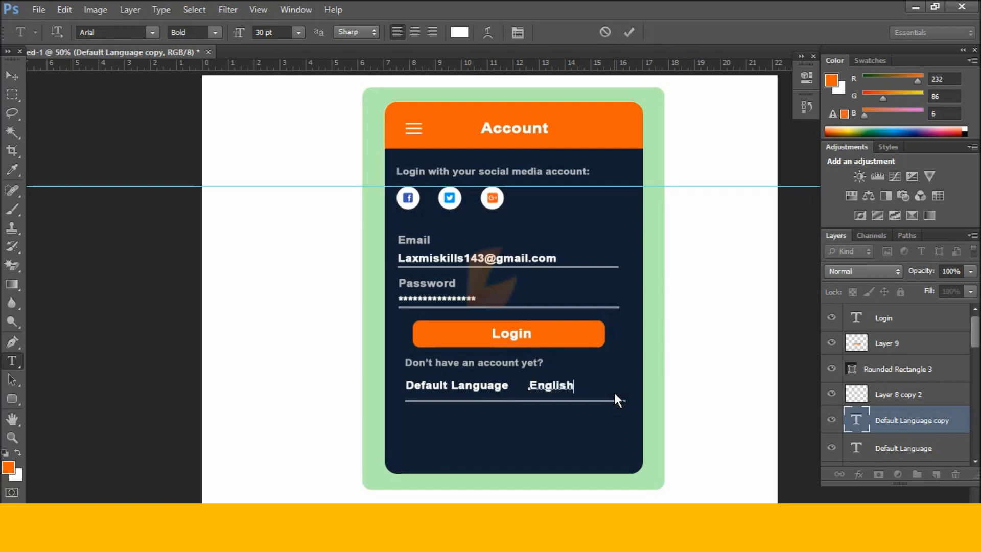
pyautogui.hotkey('ctrl', 'Return')
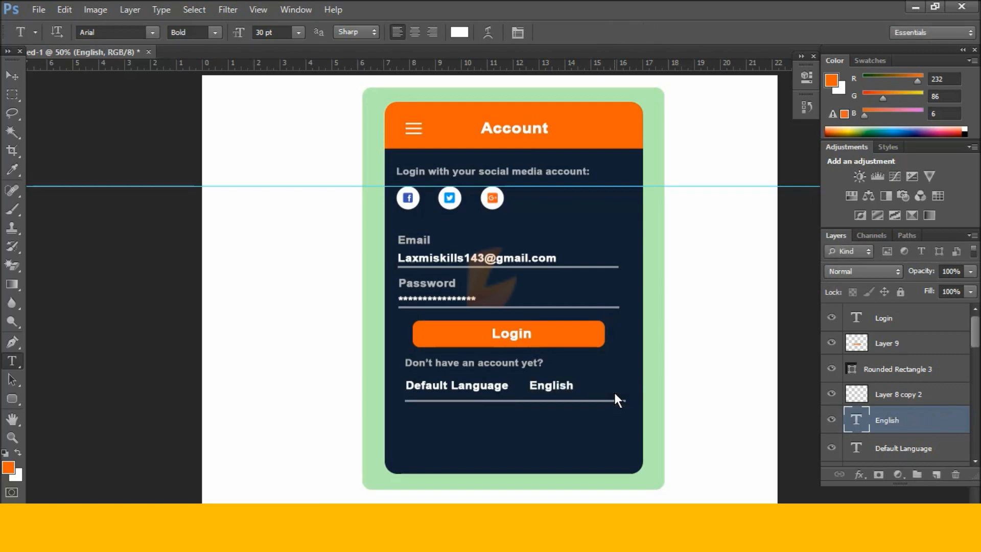
pyautogui.click(11, 77)
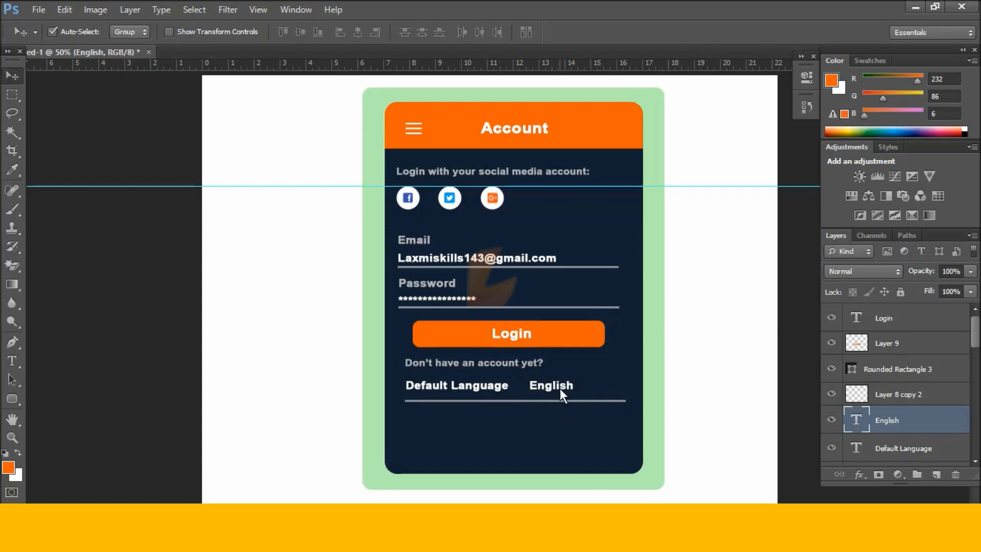
# Move English to the right end of the row and lower its opacity to 91%.
pyautogui.moveTo(558, 387); pyautogui.dragTo(593, 390)
pyautogui.click(968, 272)
pyautogui.moveTo(969, 288); pyautogui.dragTo(940, 289)
pyautogui.click(583, 390)
pyautogui.moveTo(583, 390); pyautogui.dragTo(581, 390)
pyautogui.hotkey('ctrl', 'z')
pyautogui.click(679, 406)
# Open the arrow image and copy the arrow into the login design.
pyautogui.hotkey('ctrl', 'o')
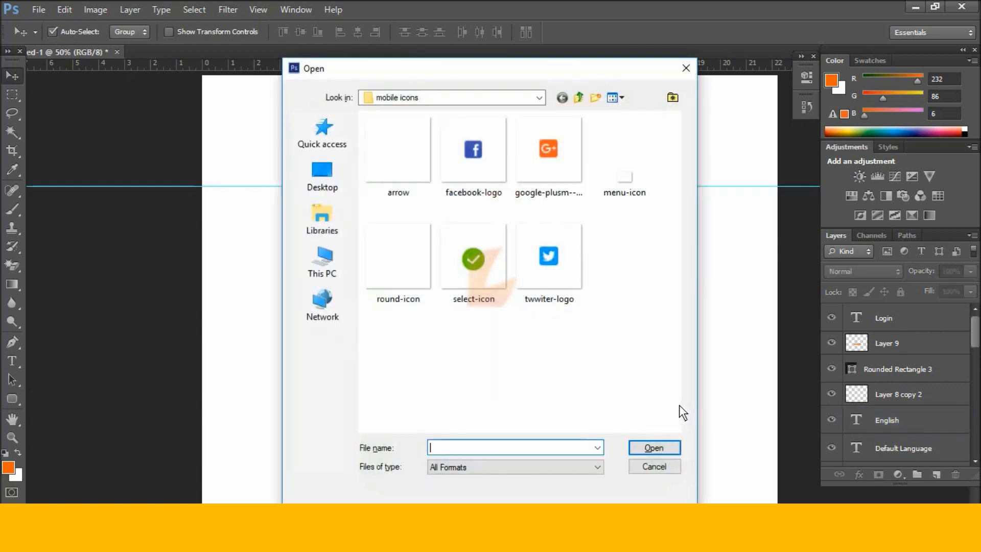
pyautogui.doubleClick(413, 159)
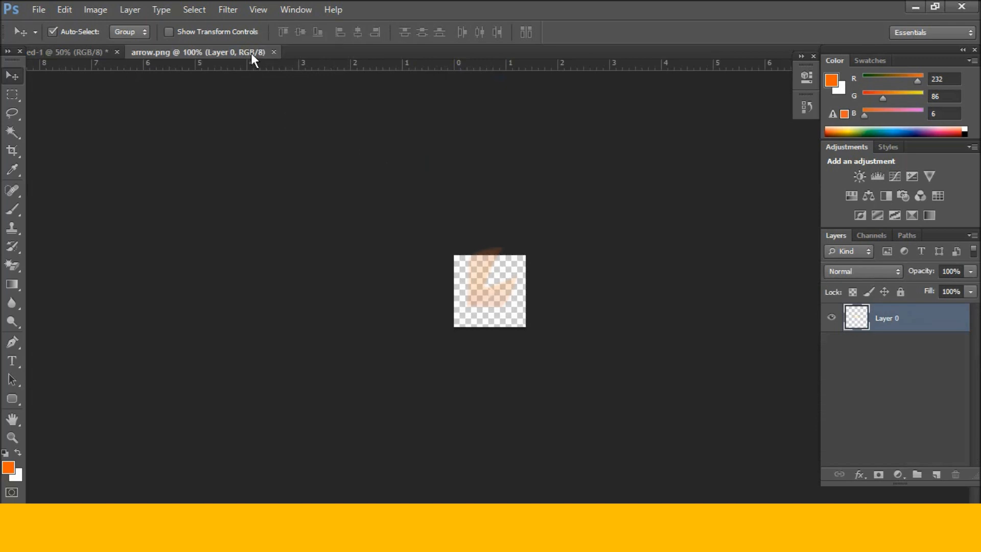
pyautogui.moveTo(250, 53); pyautogui.dragTo(326, 295)
pyautogui.moveTo(909, 313); pyautogui.dragTo(641, 375)
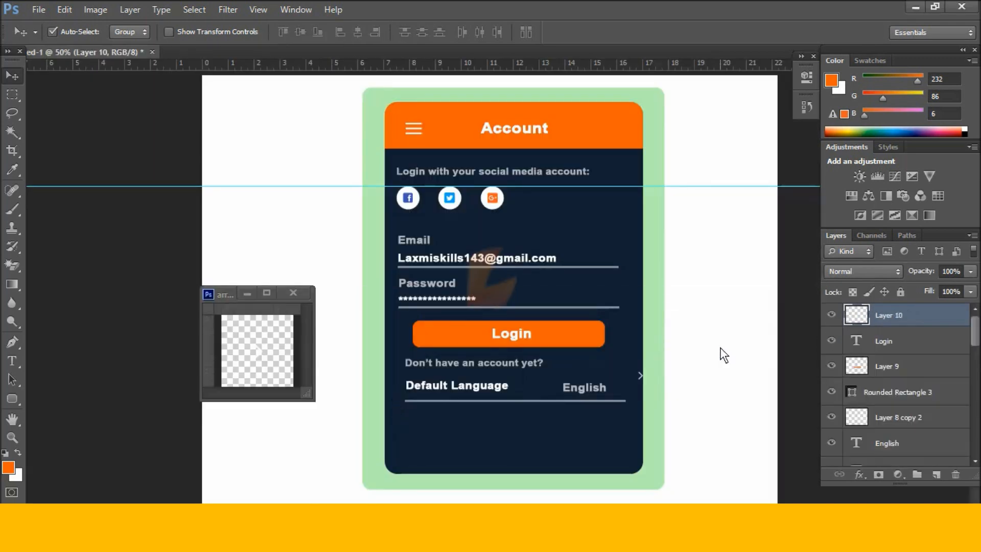
pyautogui.click(301, 294)
# Nudge the arrow into place beside English, then select the Default Language row's pieces.
pyautogui.hotkey('shift', 'Left')
pyautogui.hotkey('shift', 'Left')
pyautogui.hotkey('shift', 'Left')
pyautogui.hotkey('shift', 'Left')
pyautogui.hotkey('shift', 'Left')
pyautogui.hotkey('shift', 'Left')
pyautogui.hotkey('shift', 'Down')
pyautogui.hotkey('shift', 'Down')
pyautogui.hotkey('shift', 'Down')
pyautogui.hotkey('shift', 'Left')
pyautogui.press('Down')
pyautogui.press('Down')
pyautogui.press('Down')
pyautogui.press('Left')
pyautogui.press('Left')
pyautogui.press('Left')
pyautogui.press('Left')
pyautogui.press('Left')
pyautogui.press('Right')
pyautogui.press('Right')
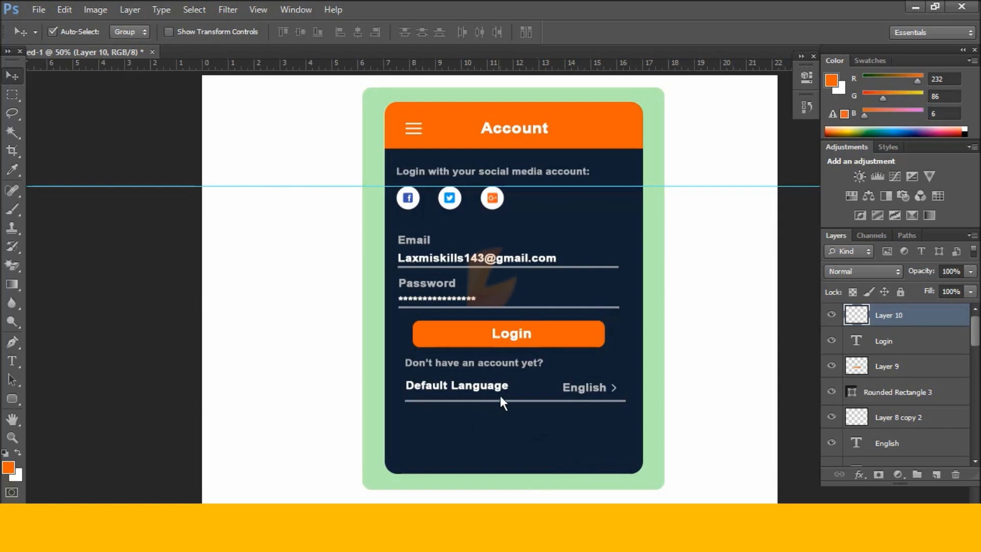
pyautogui.moveTo(597, 410); pyautogui.dragTo(475, 394)
pyautogui.moveTo(628, 413); pyautogui.dragTo(461, 381)
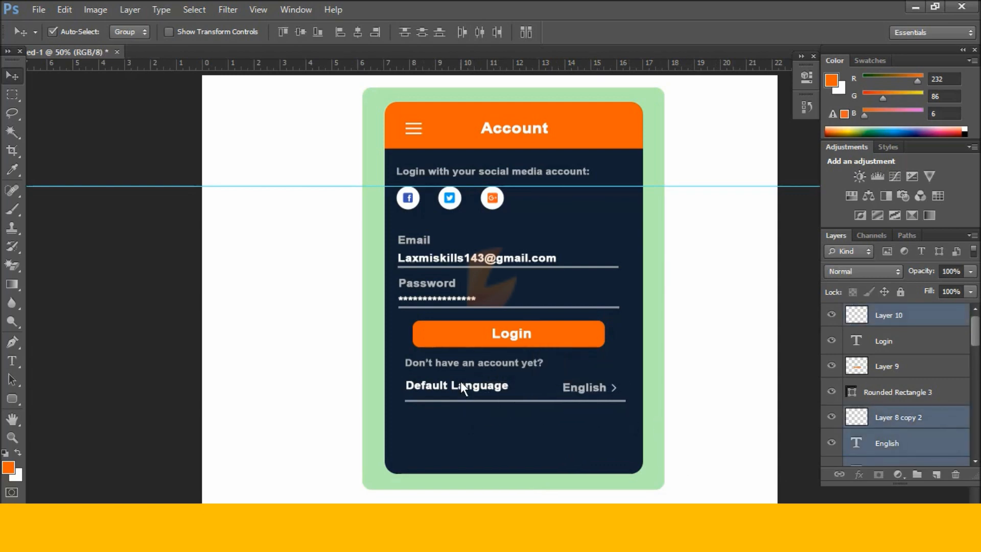
# Nudge the Default Language row up and duplicate its text and underline just below.
pyautogui.press('Up')
pyautogui.press('Up')
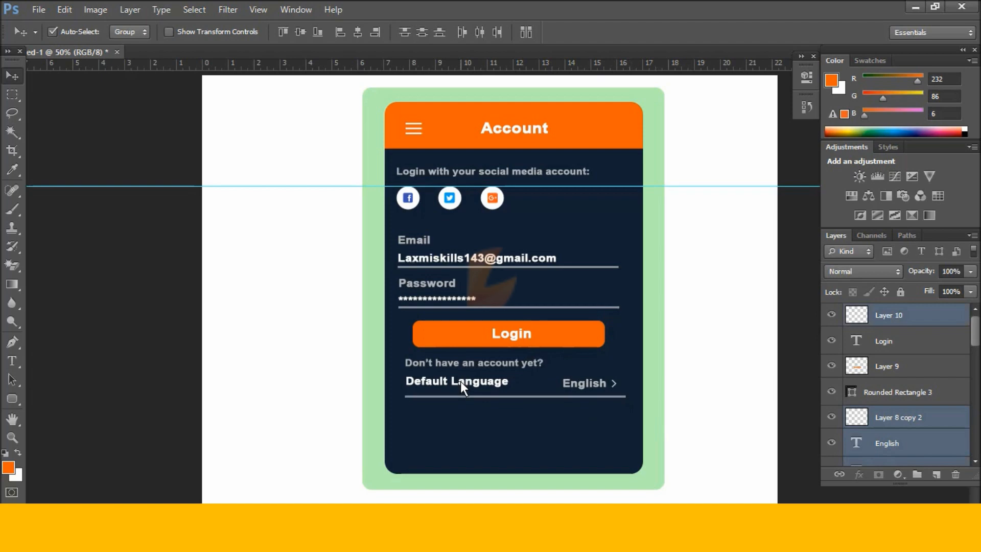
pyautogui.click(519, 422)
pyautogui.moveTo(482, 413); pyautogui.dragTo(473, 390)
pyautogui.press('alt')
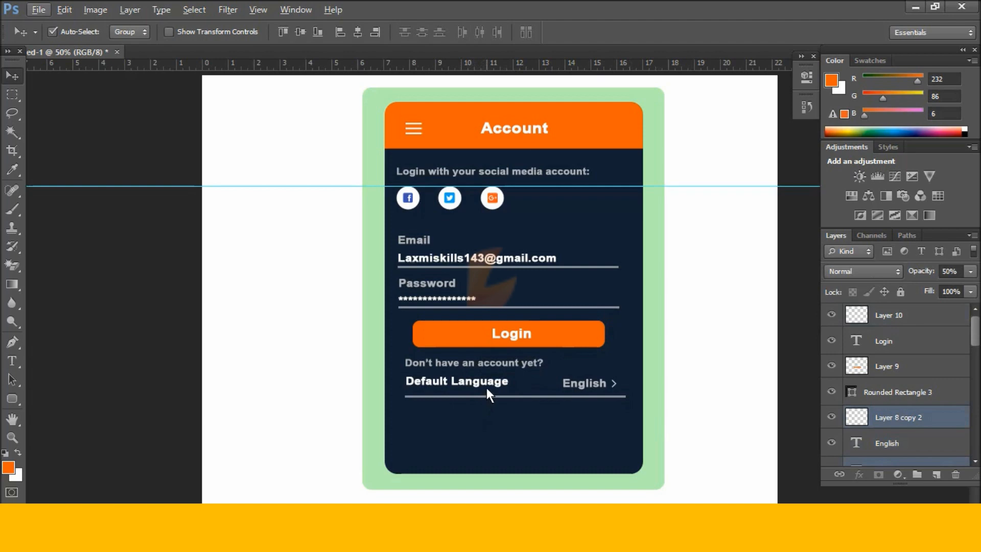
pyautogui.moveTo(486, 386); pyautogui.dragTo(484, 413)
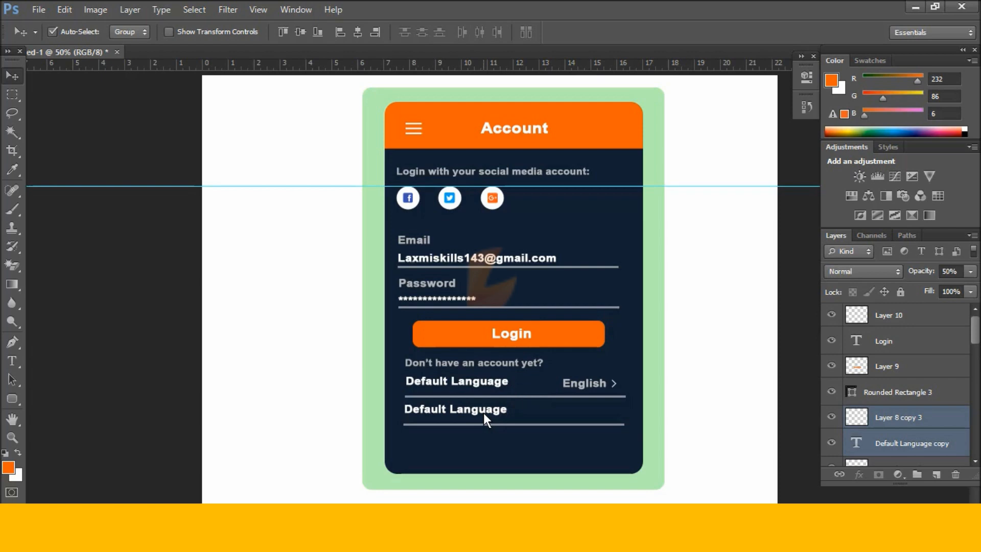
# Retype the copied text as 'Auto-Play' and nudge it down slightly.
pyautogui.press('t')
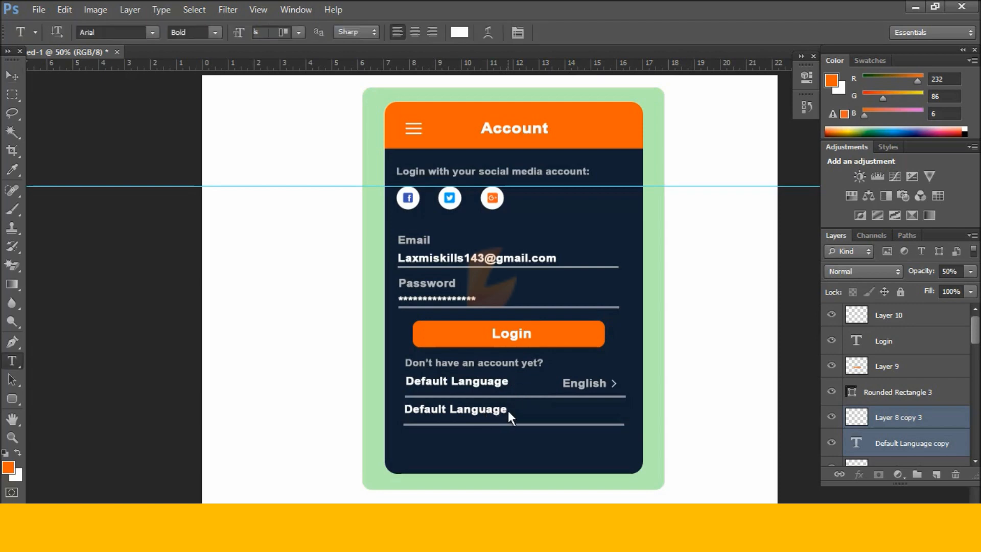
pyautogui.click(506, 409)
pyautogui.moveTo(506, 410); pyautogui.dragTo(395, 411)
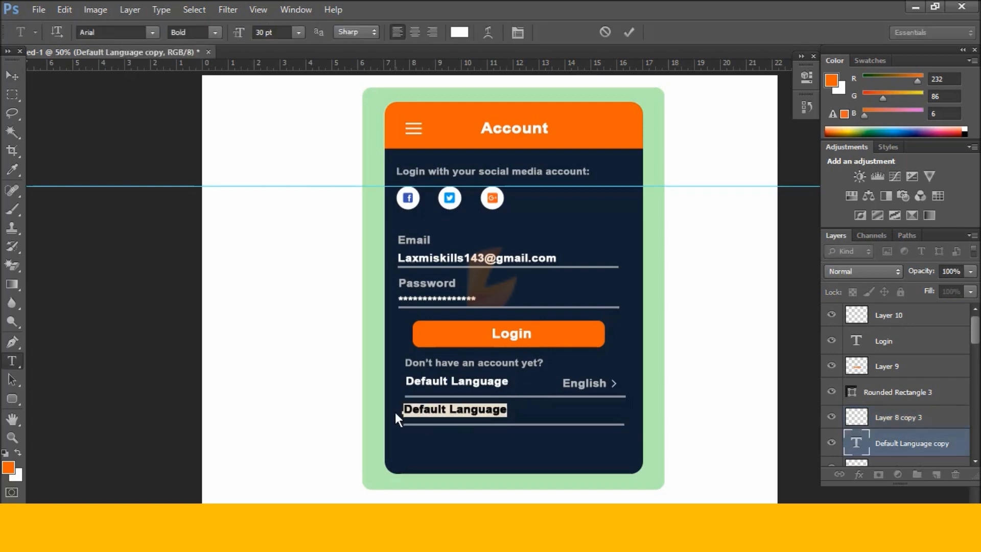
pyautogui.write('Auto')
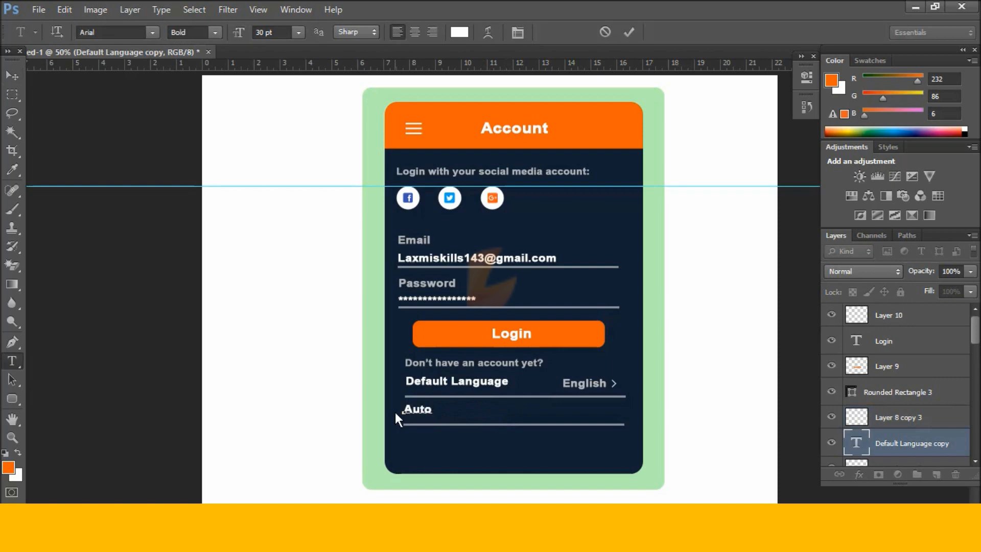
pyautogui.write('-Play')
pyautogui.click(11, 79)
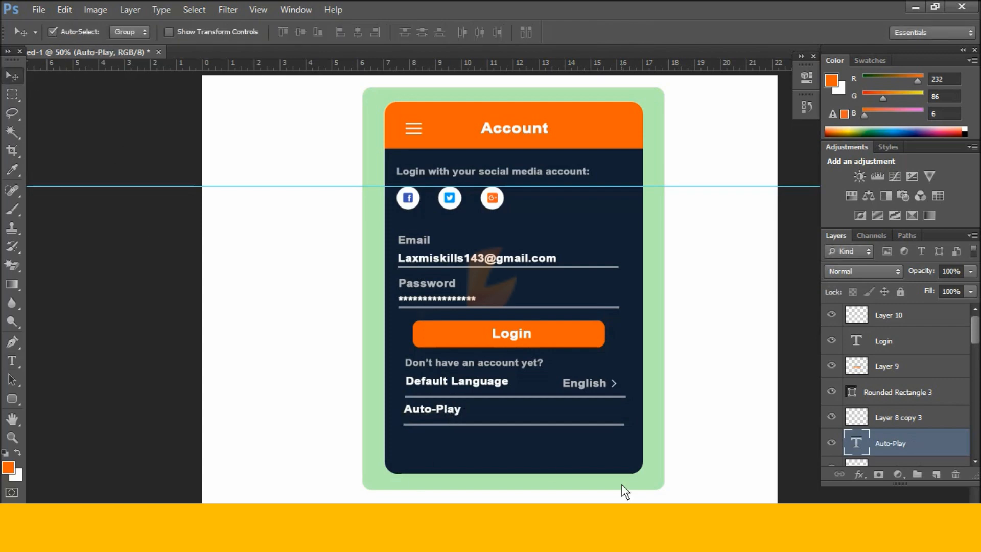
pyautogui.press('Down')
pyautogui.press('Down')
pyautogui.press('Down')
pyautogui.press('Down')
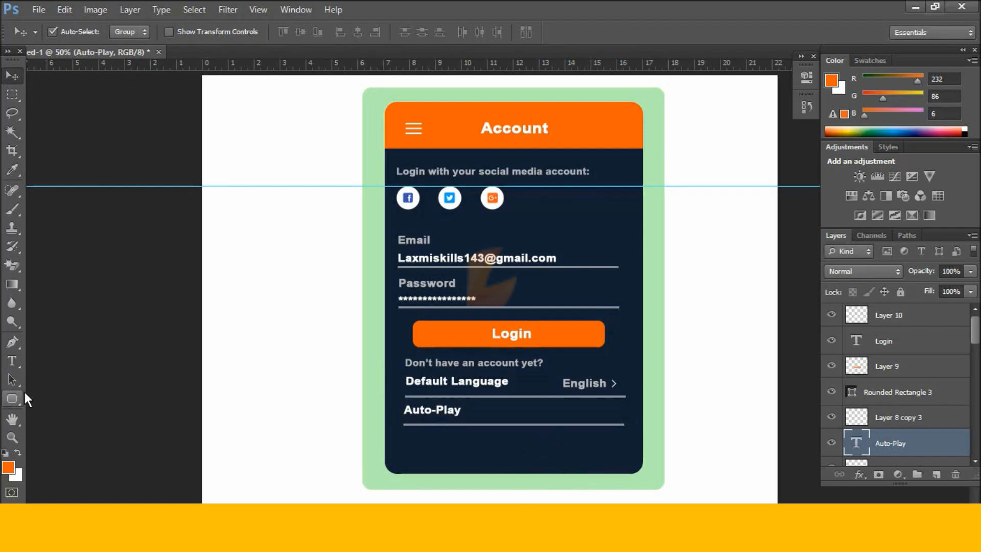
# Draw a rounded-rectangle pill at the Auto-Play row's right end and fill it white on a new layer.
pyautogui.click(12, 398)
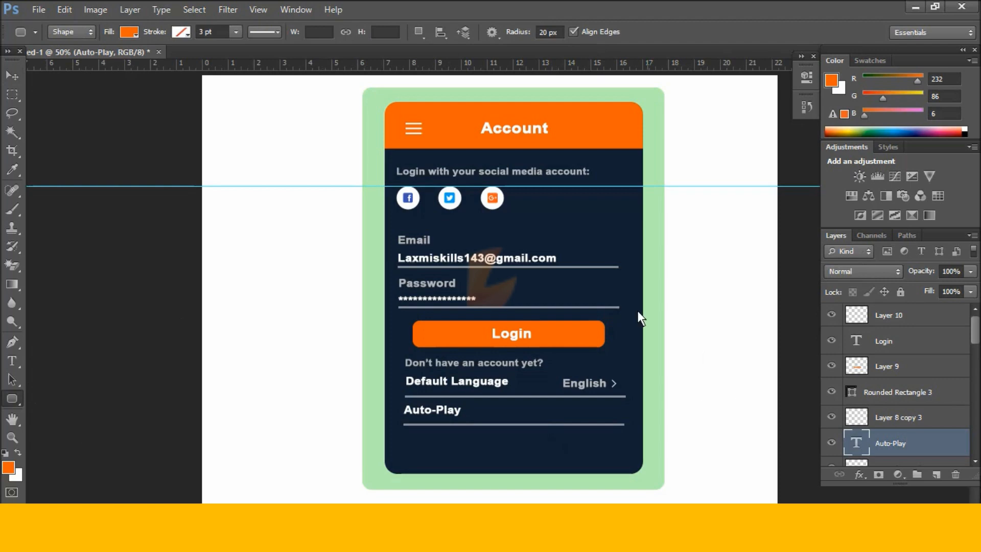
pyautogui.moveTo(558, 403); pyautogui.dragTo(605, 418)
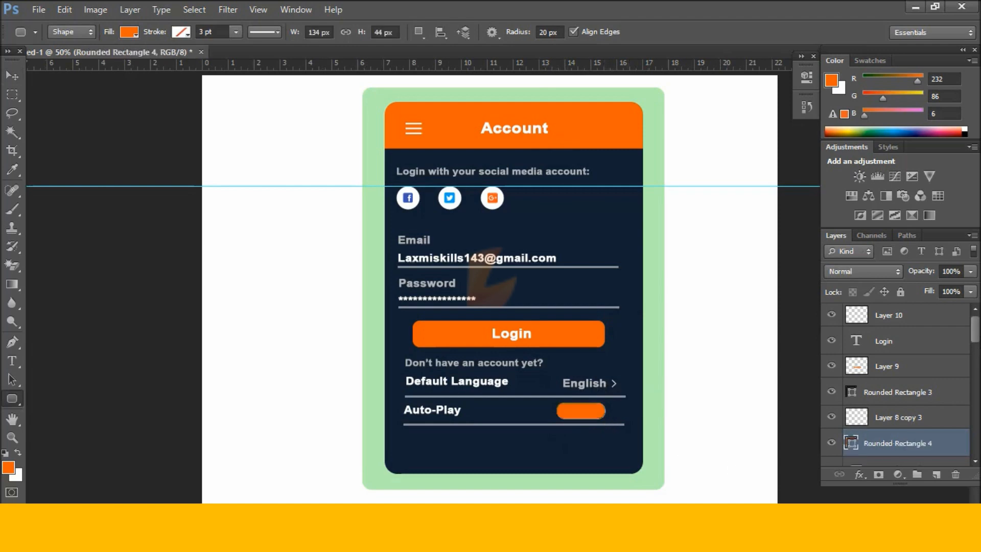
pyautogui.hotkey('ctrl', 'Return')
pyautogui.click(935, 475)
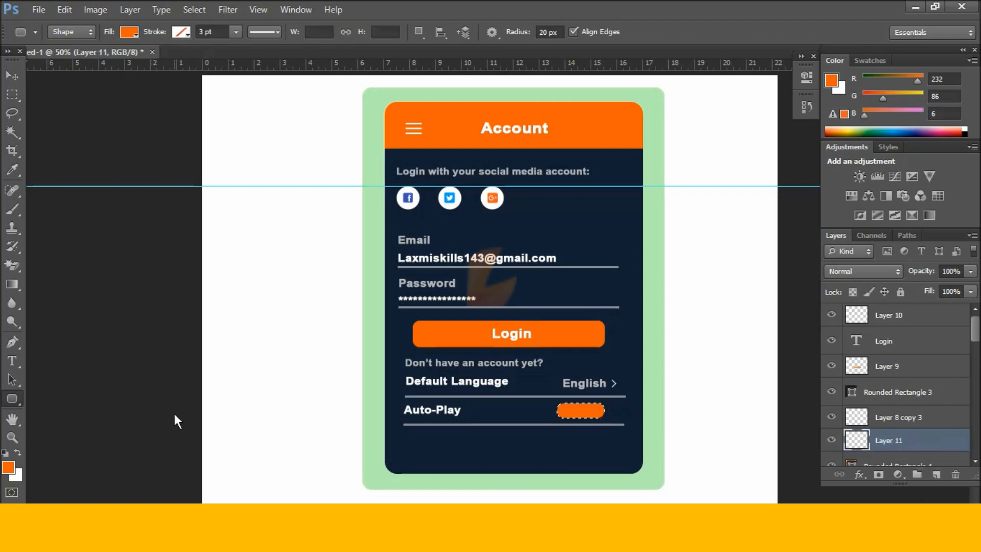
pyautogui.hotkey('ctrl', 'BackSpace')
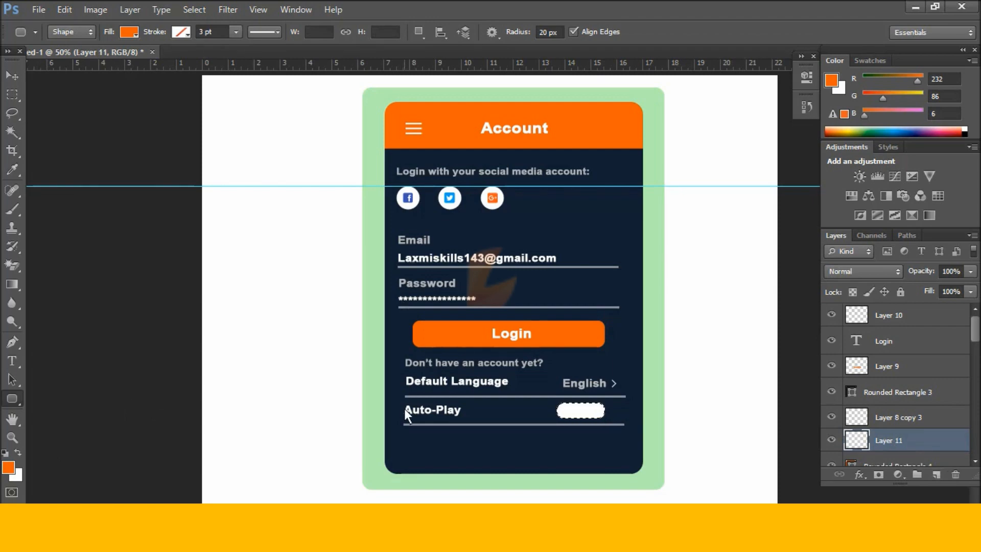
pyautogui.scroll(-2, 848, 459)
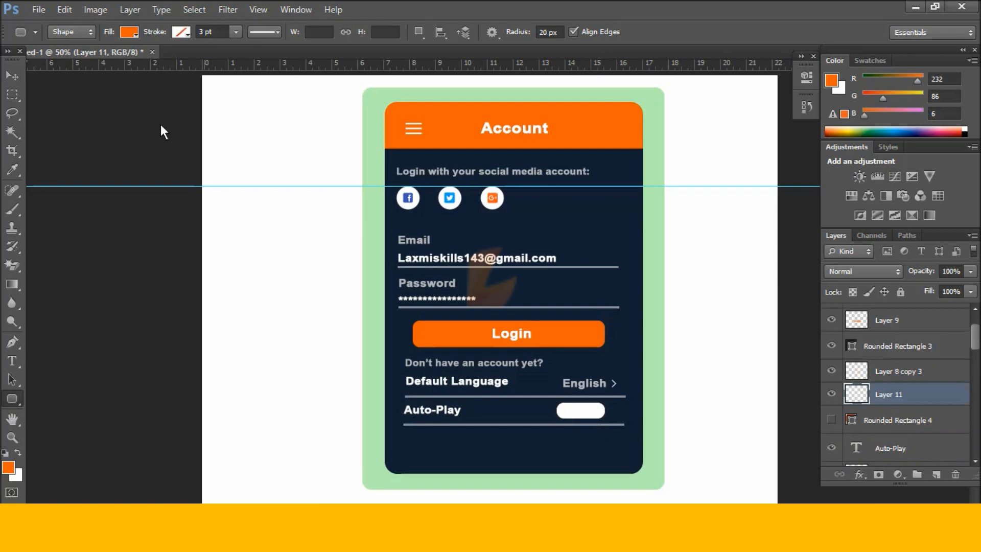
pyautogui.click(15, 74)
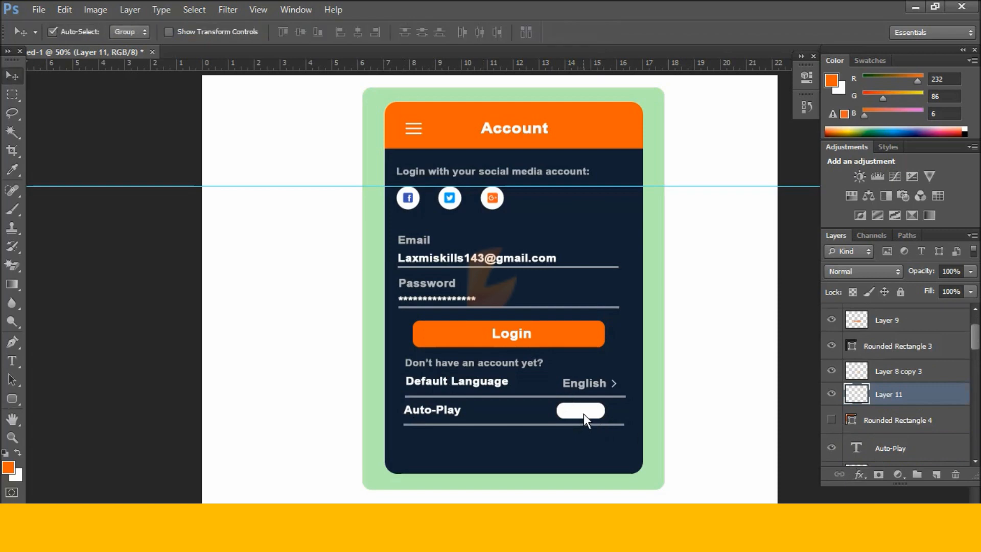
pyautogui.press('Right')
pyautogui.press('Right')
pyautogui.press('Right')
pyautogui.press('Right')
pyautogui.press('Right')
pyautogui.press('Right')
pyautogui.press('Right')
pyautogui.press('Right')
pyautogui.press('Right')
# Fade the toggle layer's opacity to about 39%.
pyautogui.click(970, 291)
pyautogui.moveTo(963, 286); pyautogui.dragTo(927, 286)
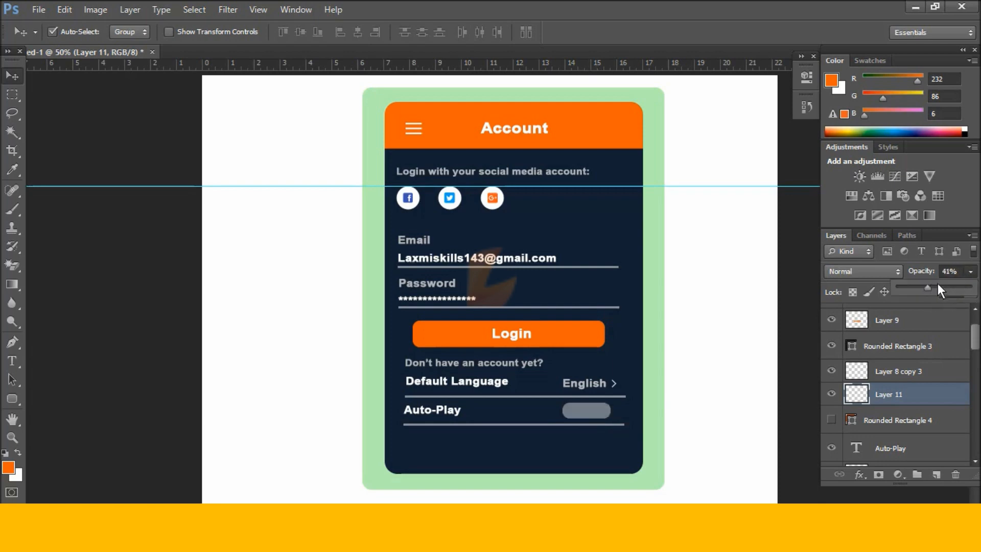
pyautogui.click(933, 287)
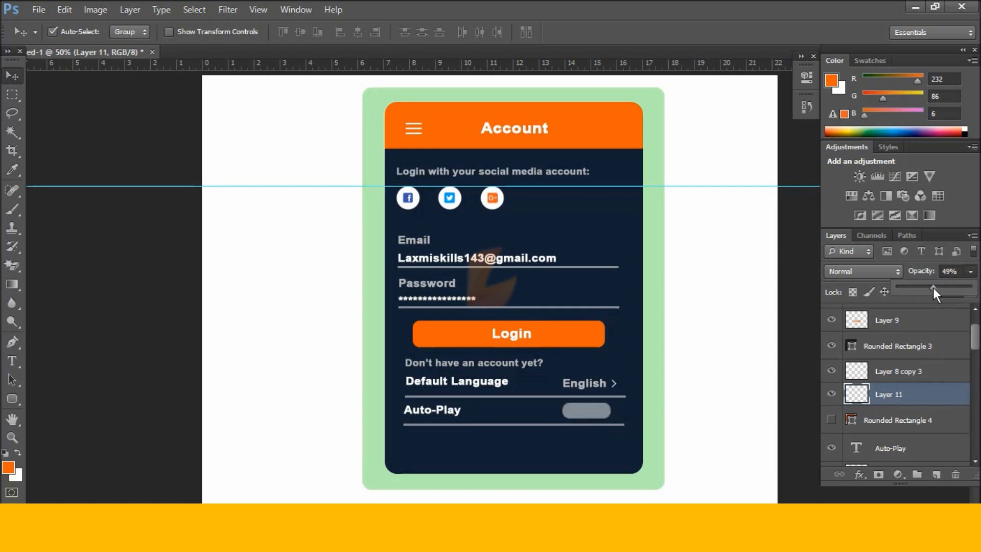
pyautogui.click(925, 286)
pyautogui.click(694, 392)
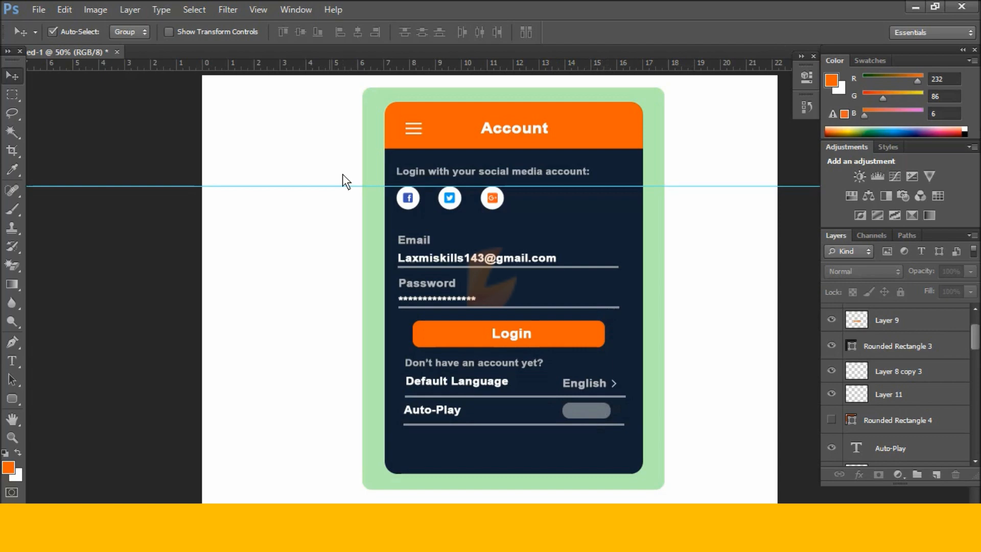
# Open the select-icon image and bring its green checkmark onto the Auto-Play toggle.
pyautogui.hotkey('ctrl', 'o')
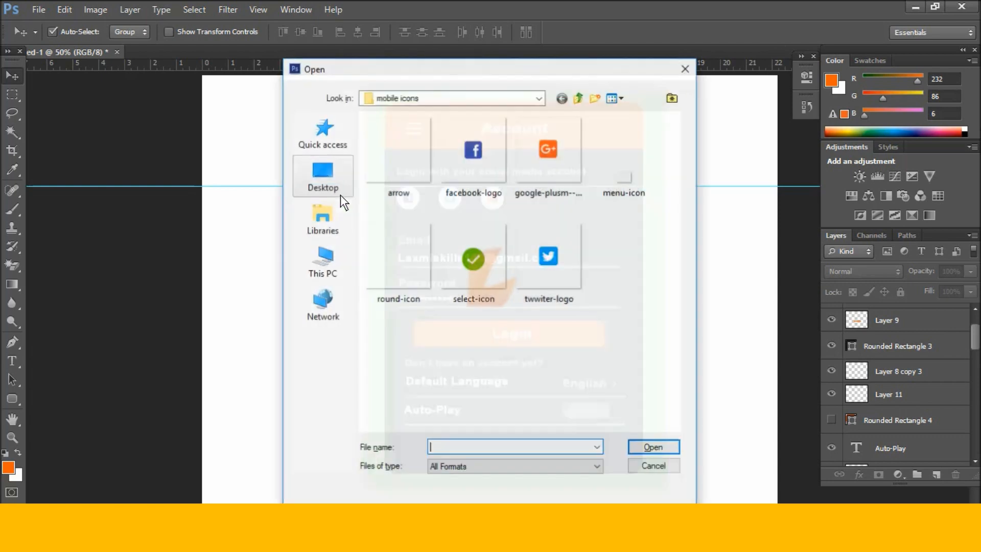
pyautogui.doubleClick(472, 255)
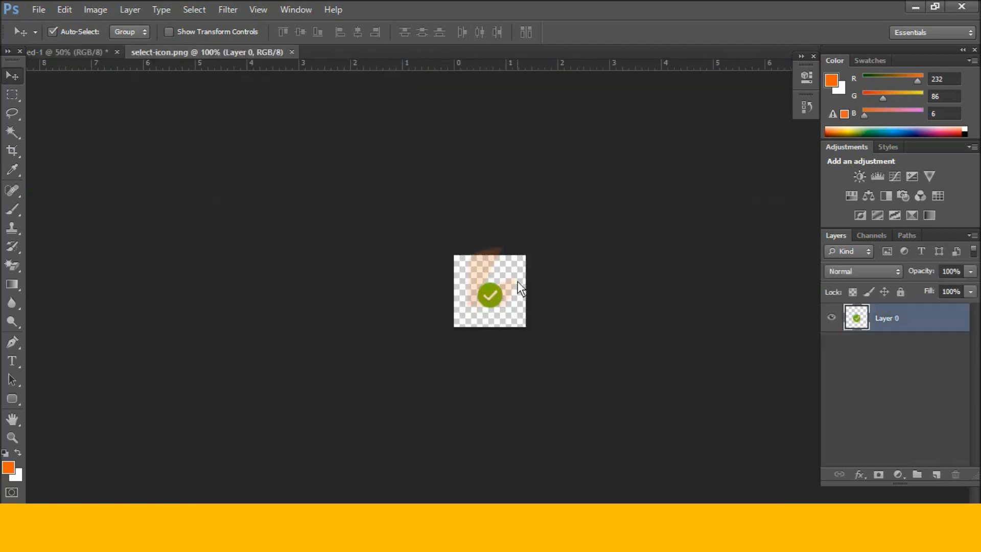
pyautogui.moveTo(229, 54); pyautogui.dragTo(267, 211)
pyautogui.moveTo(226, 279); pyautogui.dragTo(586, 411)
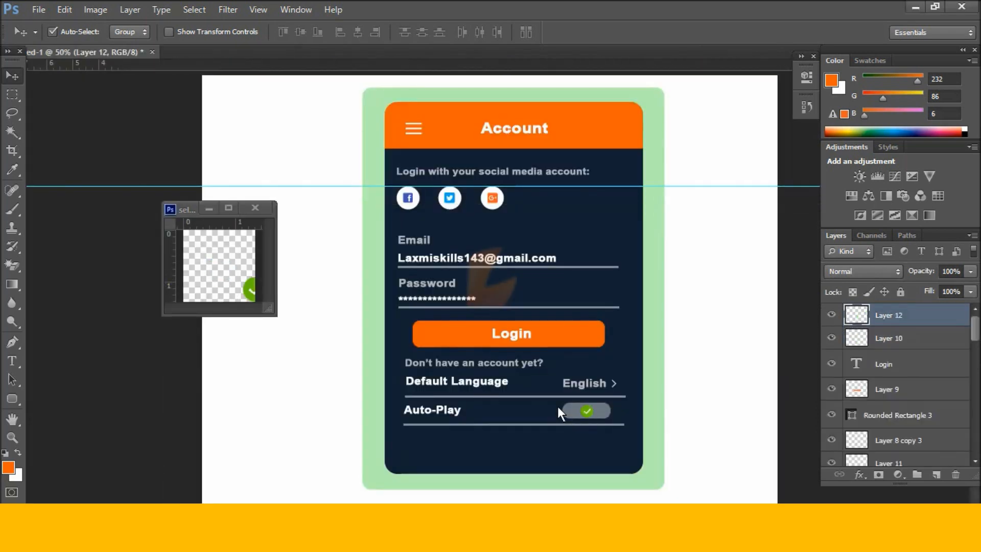
pyautogui.click(250, 207)
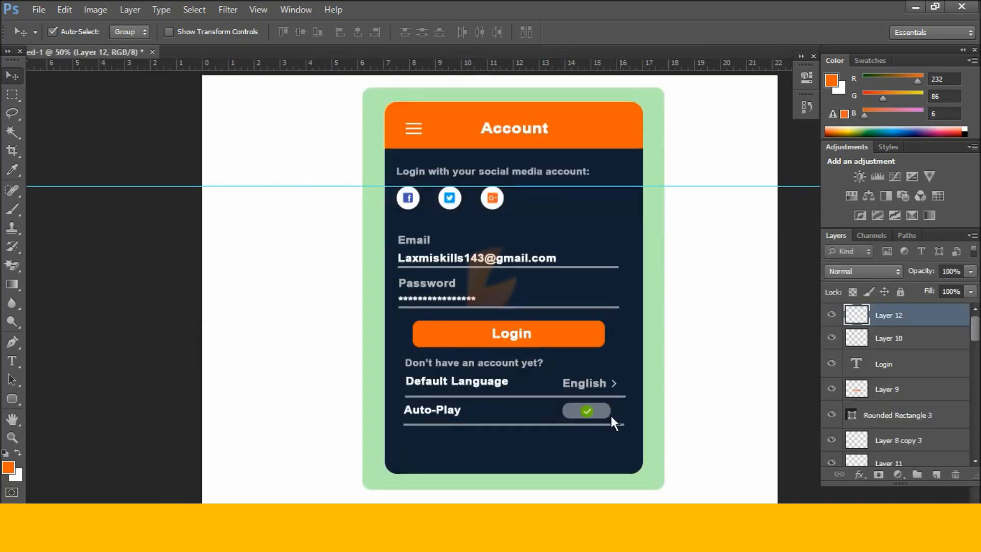
# Zoom in and scale the grey toggle track down to about 70%.
pyautogui.hotkey('ctrl', '+')
pyautogui.hotkey('ctrl', '+')
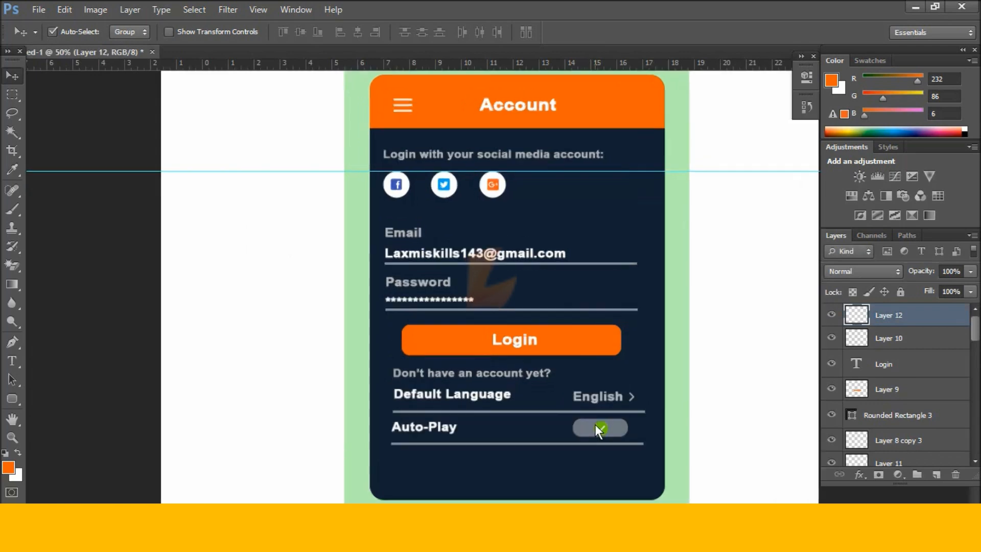
pyautogui.moveTo(640, 440); pyautogui.dragTo(426, 242)
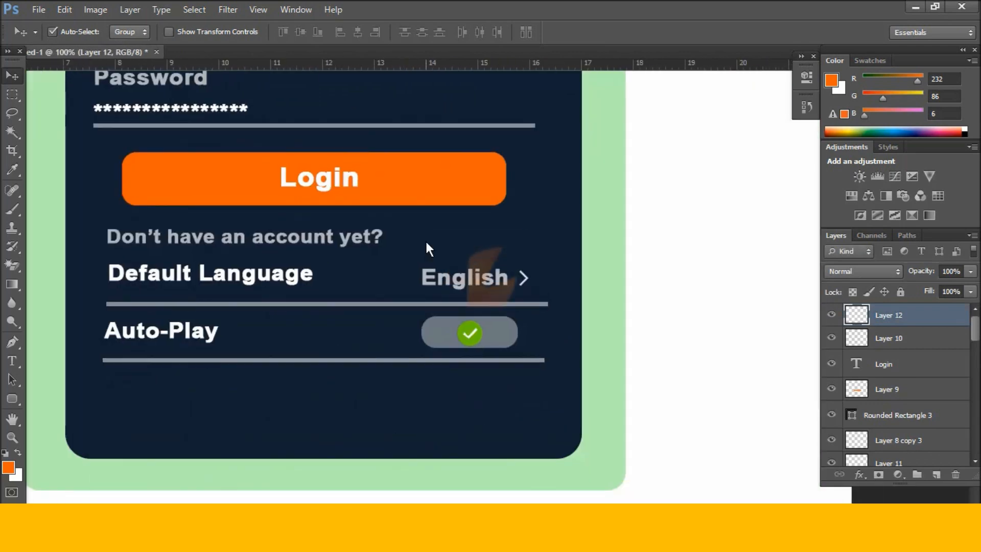
pyautogui.hotkey('ctrl', '+')
pyautogui.hotkey('ctrl', '+')
pyautogui.click(531, 395)
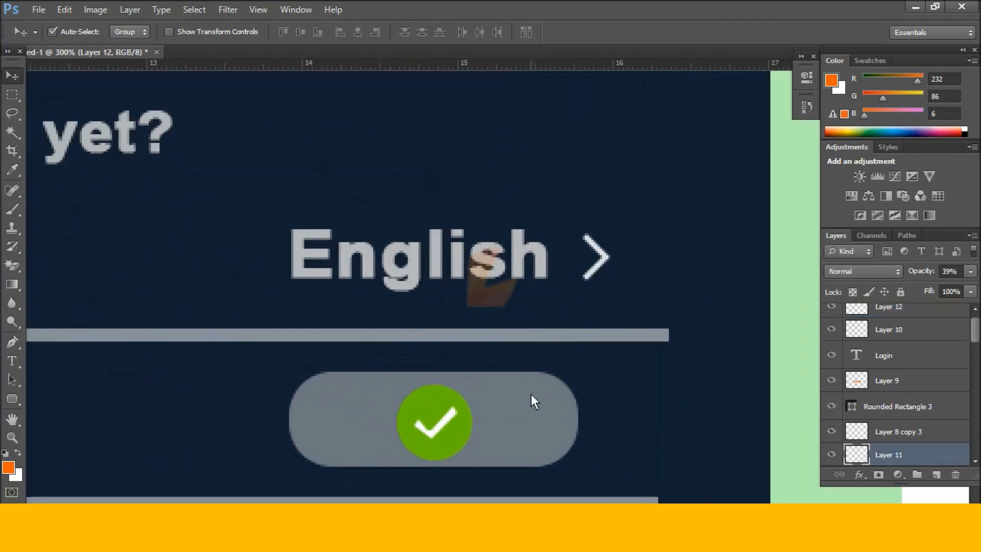
pyautogui.hotkey('ctrl', 't')
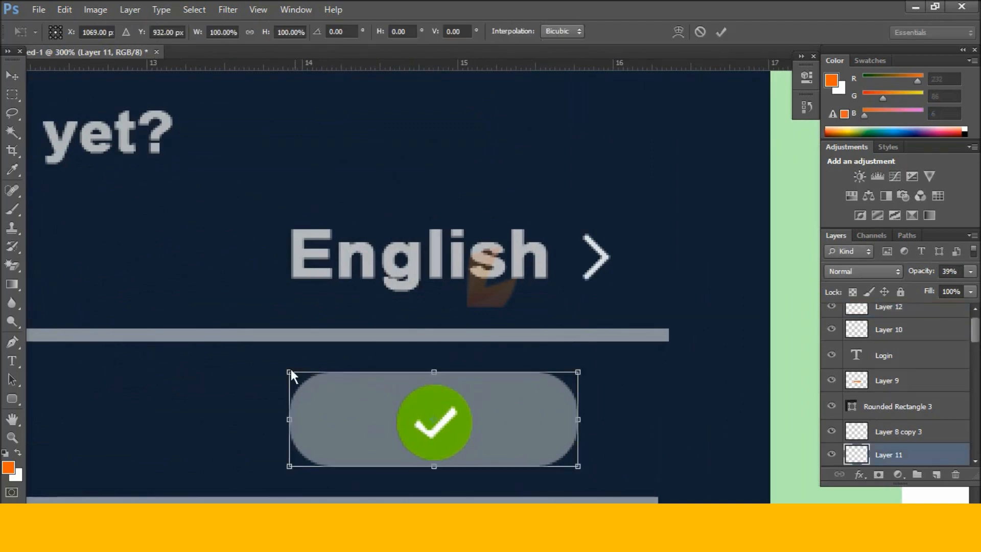
pyautogui.moveTo(291, 372); pyautogui.dragTo(333, 384)
pyautogui.press('Return')
# Place the check circle at the track's right end and align the whole toggle.
pyautogui.moveTo(432, 415); pyautogui.dragTo(501, 411)
pyautogui.moveTo(551, 466); pyautogui.dragTo(428, 404)
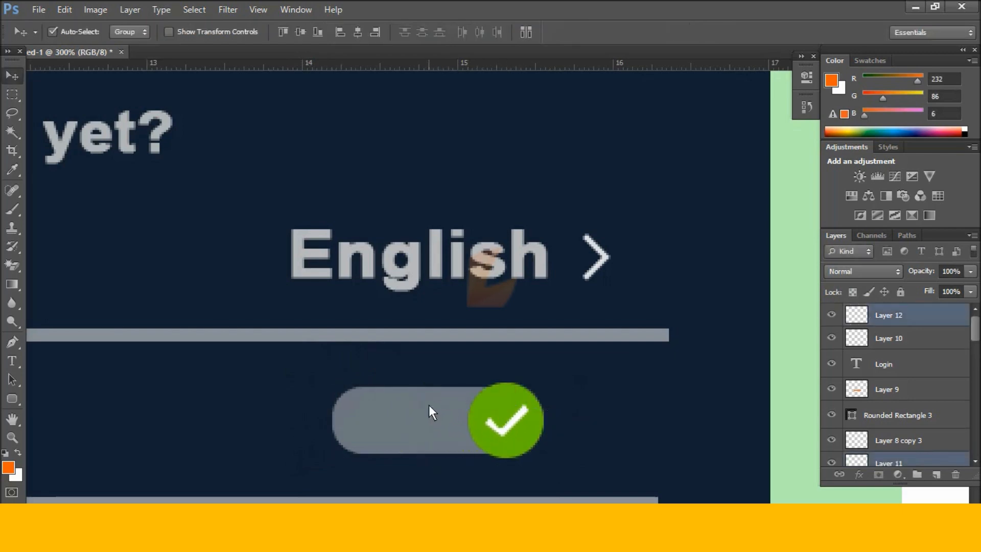
pyautogui.hotkey('shift', 'Right')
pyautogui.hotkey('shift', 'Right')
pyautogui.hotkey('shift', 'Right')
pyautogui.press('Left')
pyautogui.press('Left')
pyautogui.press('Left')
pyautogui.press('Left')
pyautogui.press('Left')
pyautogui.press('Left')
pyautogui.press('Left')
pyautogui.press('Left')
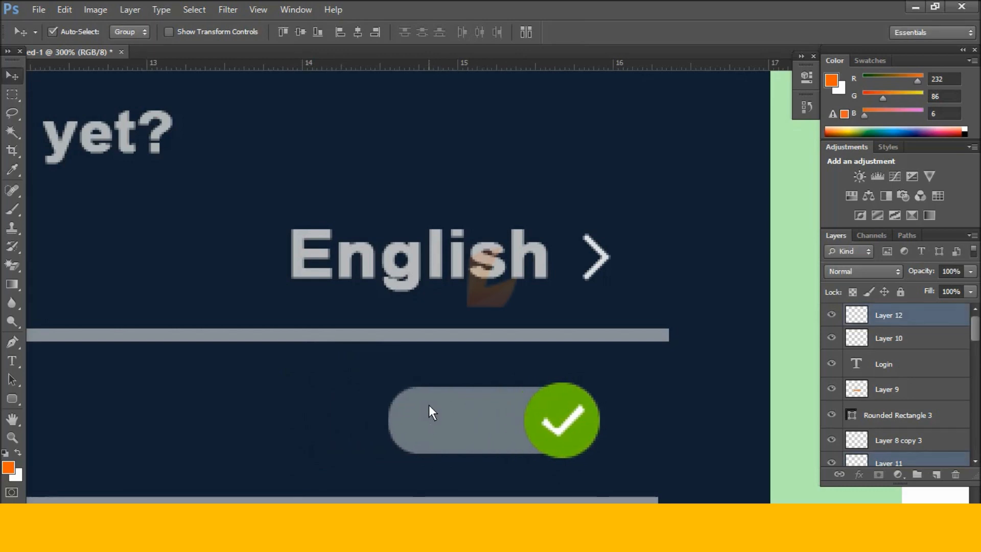
pyautogui.press('Down')
pyautogui.press('Down')
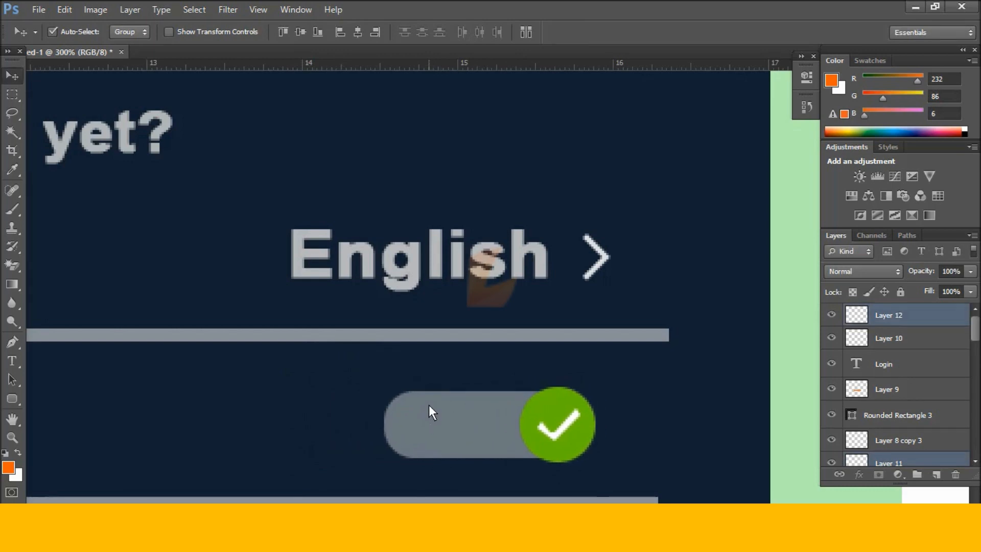
pyautogui.hotkey('ctrl', '1')
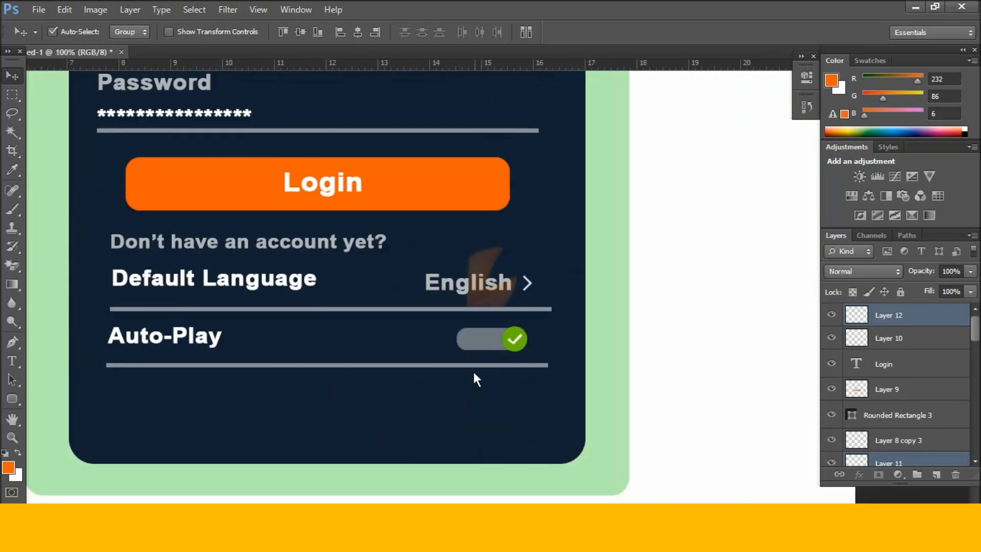
# Copy the Auto-Play label below its row and retype it as 'Auto-advance'.
pyautogui.click(170, 334)
pyautogui.press('alt')
pyautogui.moveTo(199, 338); pyautogui.dragTo(188, 398)
pyautogui.press('t')
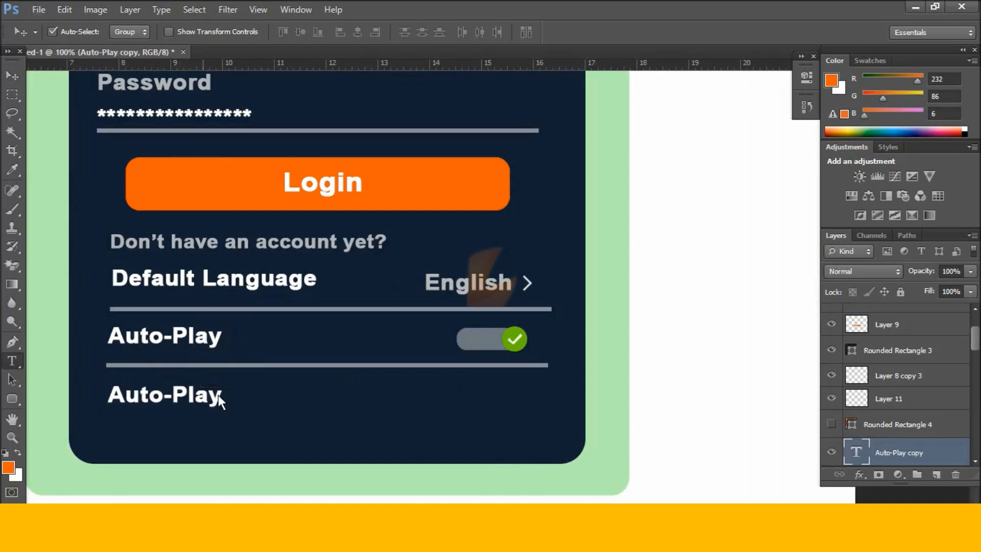
pyautogui.moveTo(220, 396); pyautogui.dragTo(106, 391)
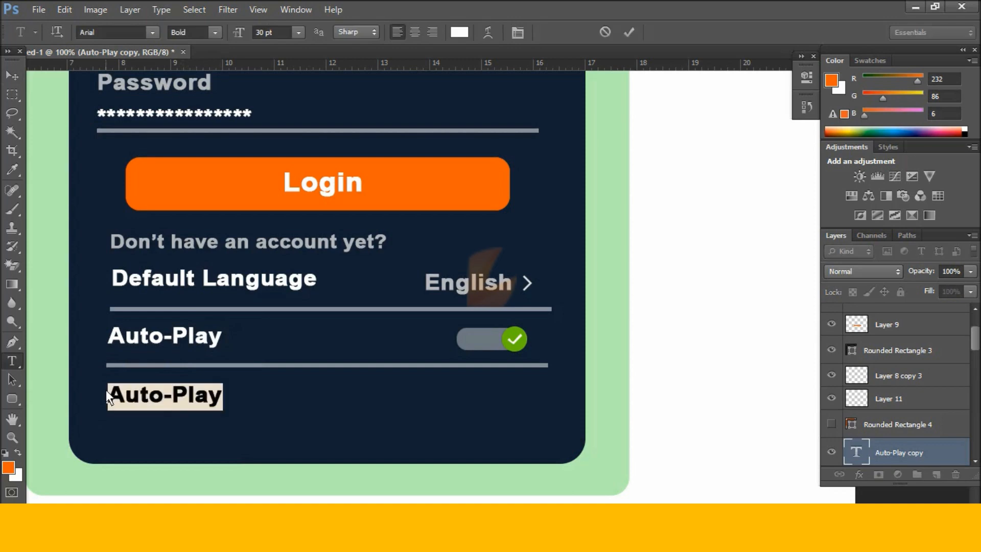
pyautogui.click(215, 402)
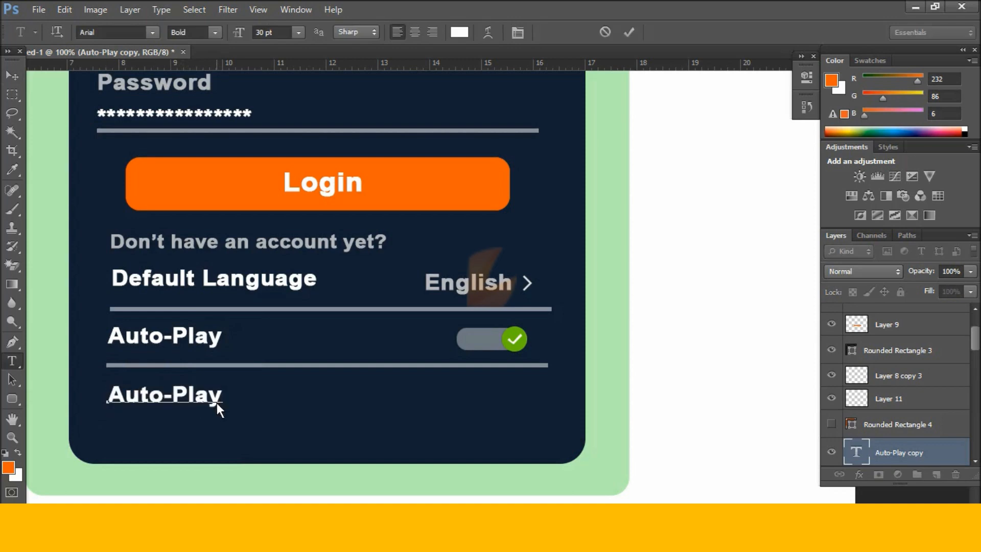
pyautogui.press('BackSpace')
pyautogui.press('BackSpace')
pyautogui.press('BackSpace')
pyautogui.write('advance')
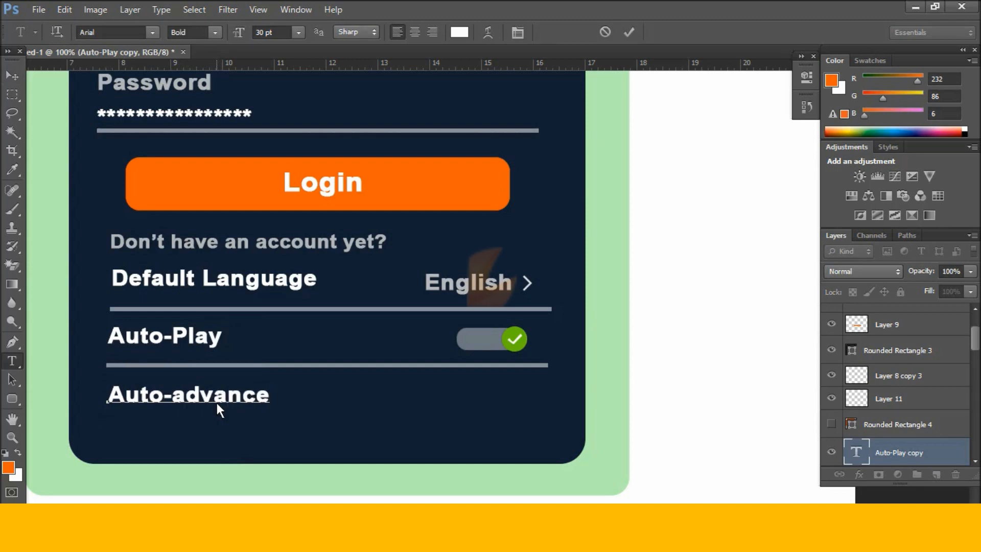
pyautogui.hotkey('ctrl', 'Return')
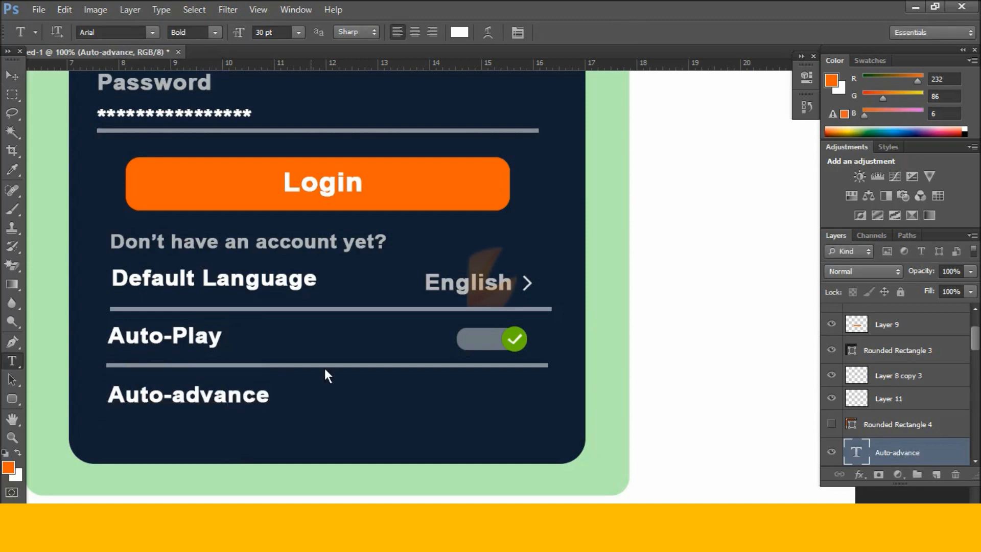
pyautogui.press('v')
pyautogui.click(483, 342)
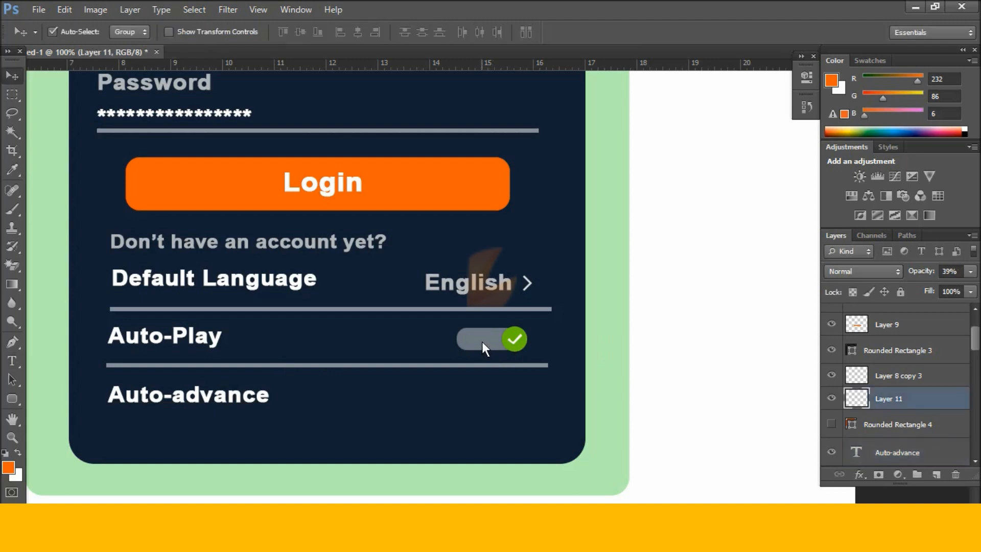
# Copy the grey track beside Auto-advance and seat the white round-icon knob at its left end.
pyautogui.hotkey('ctrl', 'j')
pyautogui.moveTo(483, 341); pyautogui.dragTo(488, 395)
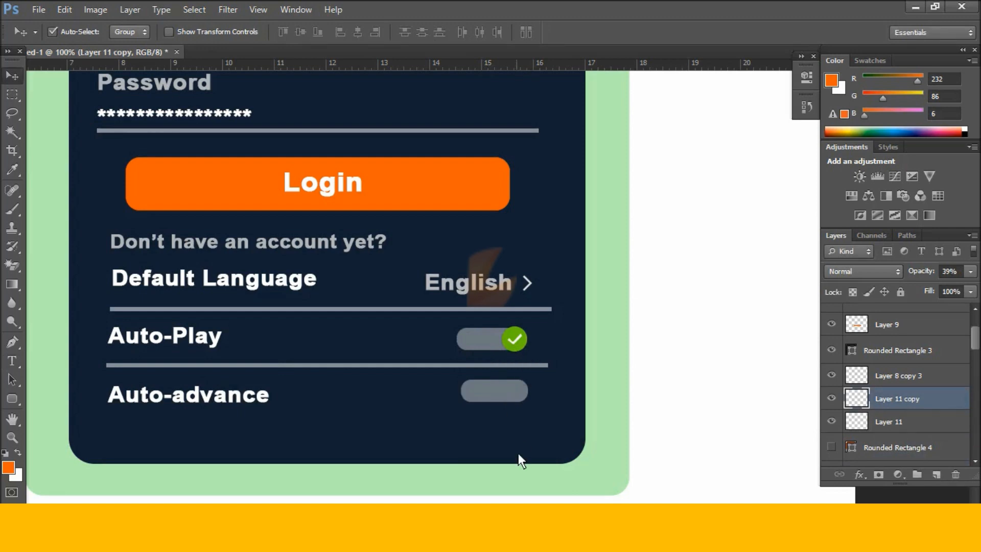
pyautogui.hotkey('ctrl', 'o')
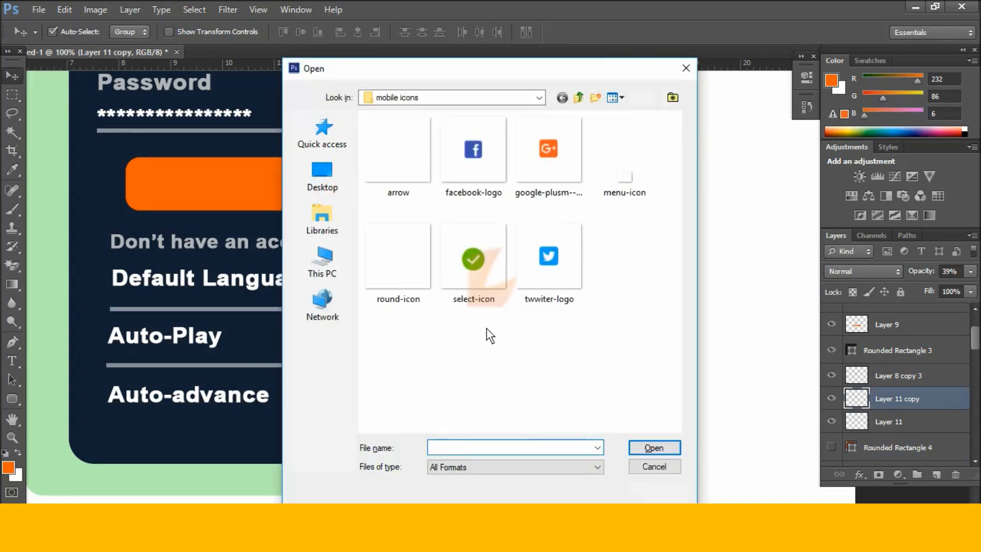
pyautogui.doubleClick(394, 265)
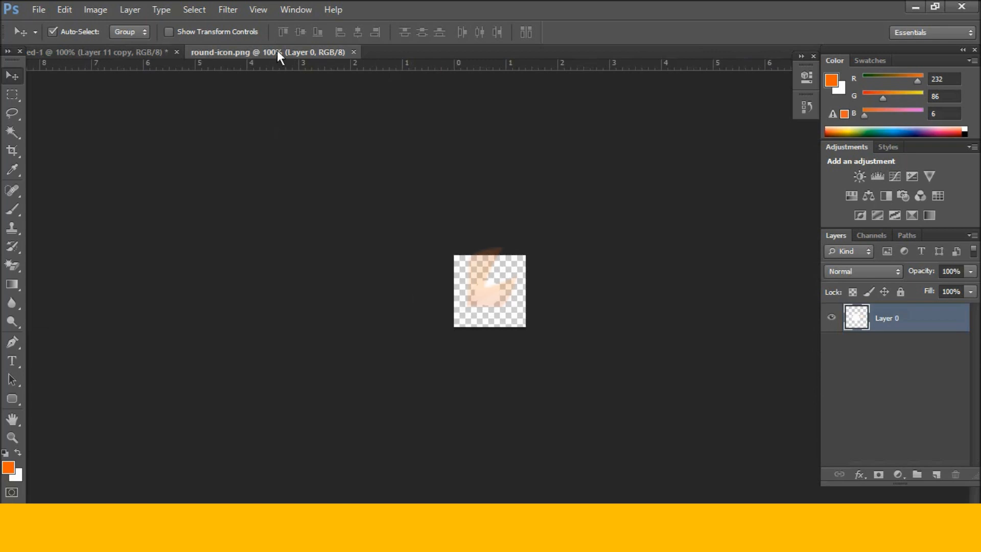
pyautogui.moveTo(277, 50); pyautogui.dragTo(370, 294)
pyautogui.moveTo(390, 334); pyautogui.dragTo(475, 383)
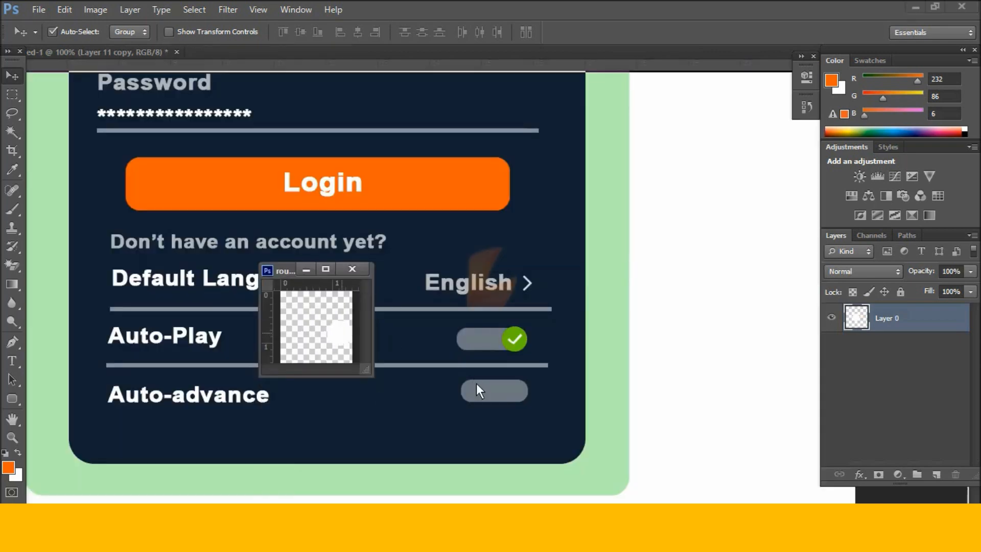
pyautogui.click(357, 269)
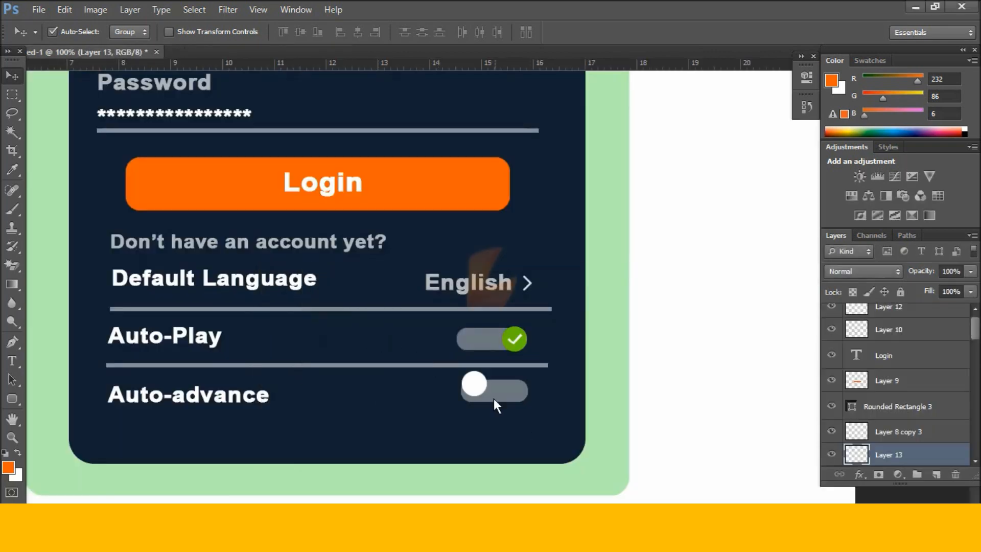
pyautogui.moveTo(480, 381); pyautogui.dragTo(481, 388)
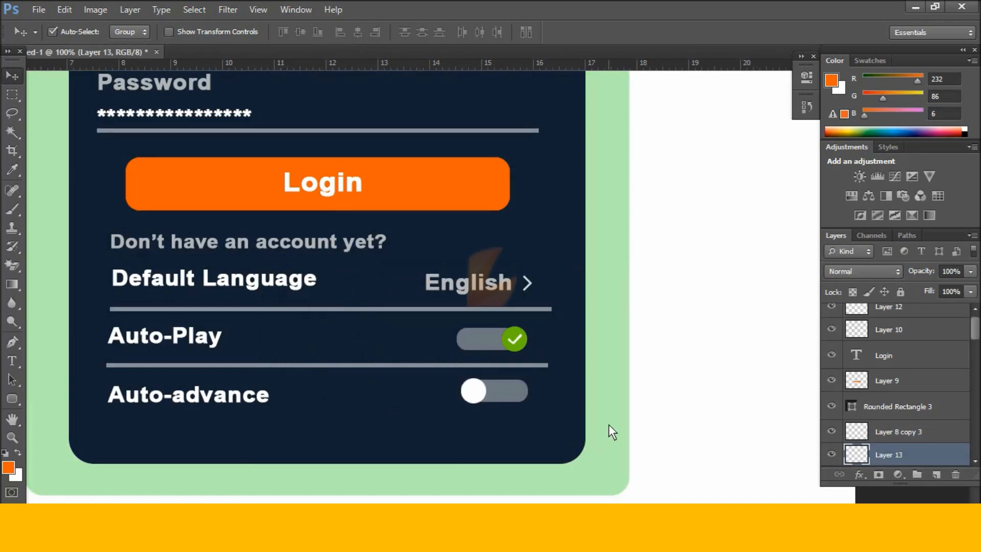
# Switch to Full Screen Mode and drag the horizontal guide off the canvas.
pyautogui.hotkey('ctrl', '-')
pyautogui.hotkey('ctrl', '-')
pyautogui.hotkey('ctrl', '-')
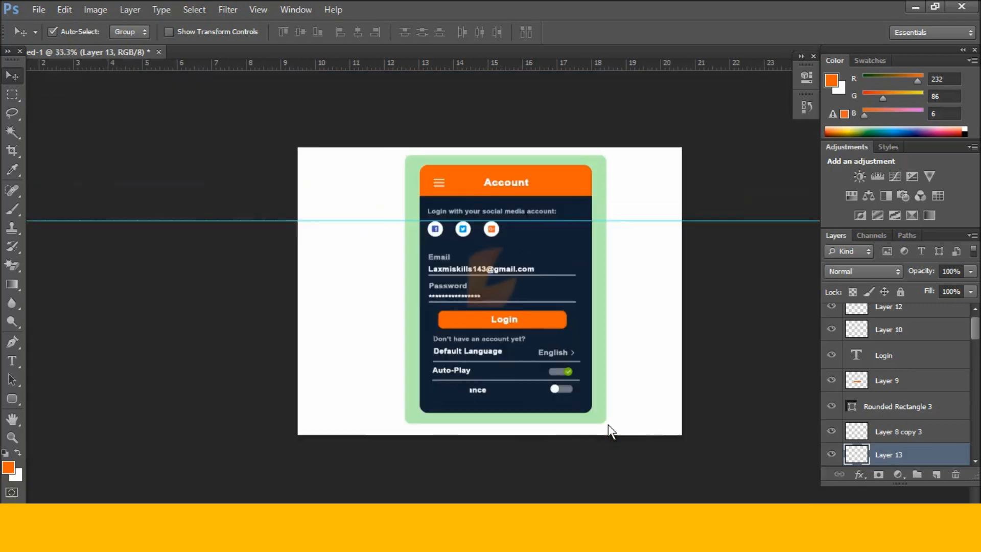
pyautogui.hotkey('ctrl', '+')
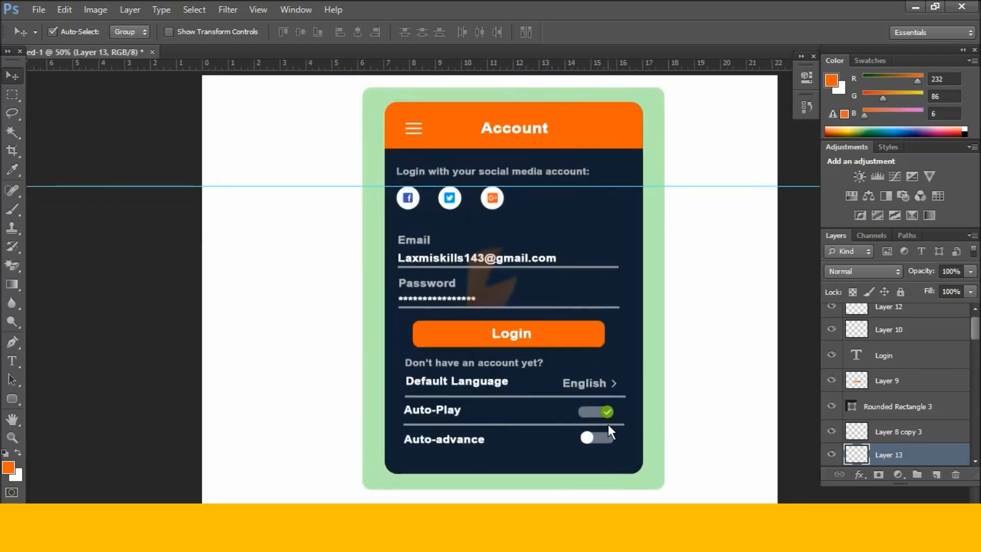
pyautogui.press('f')
pyautogui.press('f')
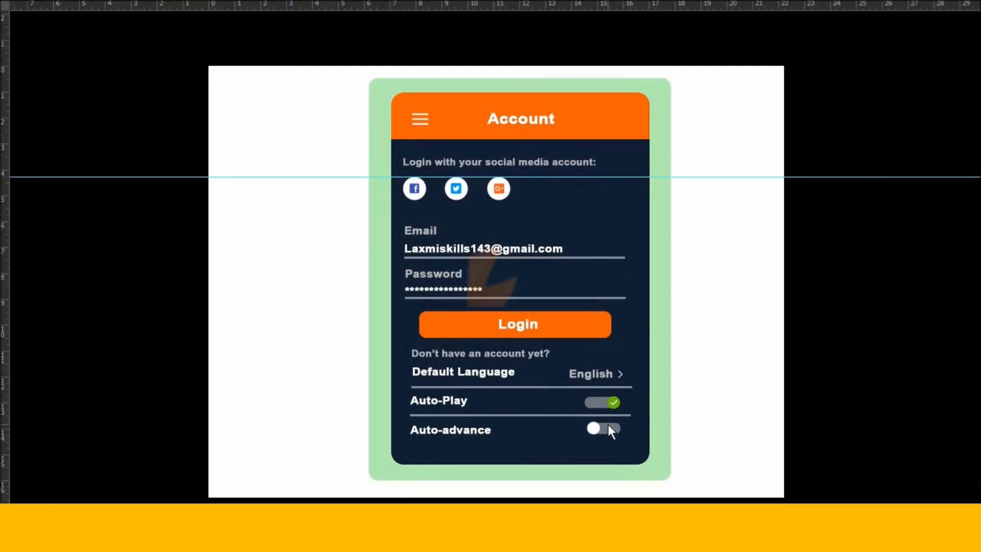
pyautogui.moveTo(753, 178); pyautogui.dragTo(753, 6)
# Zoom in on the login fields, then zoom back out to review the whole Account screen.
pyautogui.hotkey('ctrl', '+')
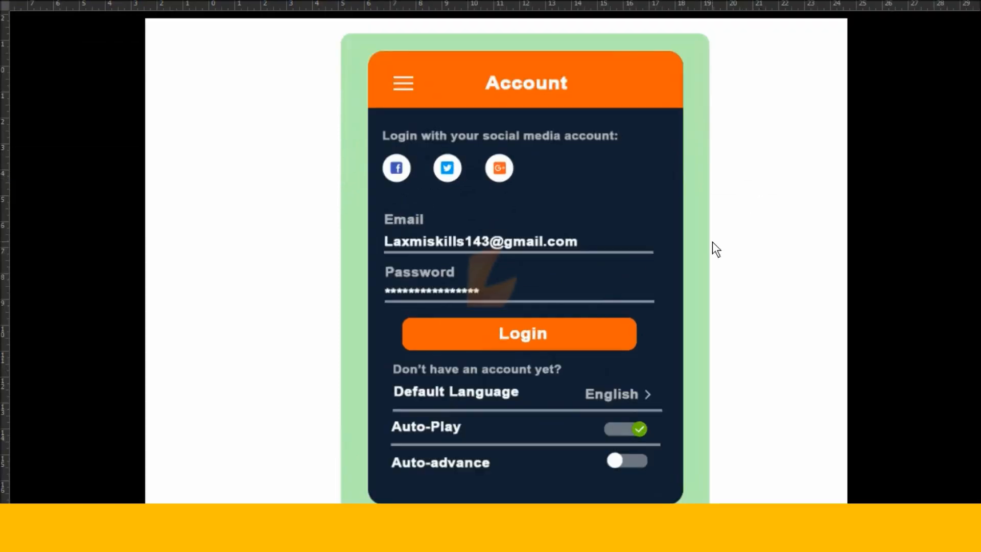
pyautogui.hotkey('ctrl', '+')
pyautogui.hotkey('ctrl', '-')
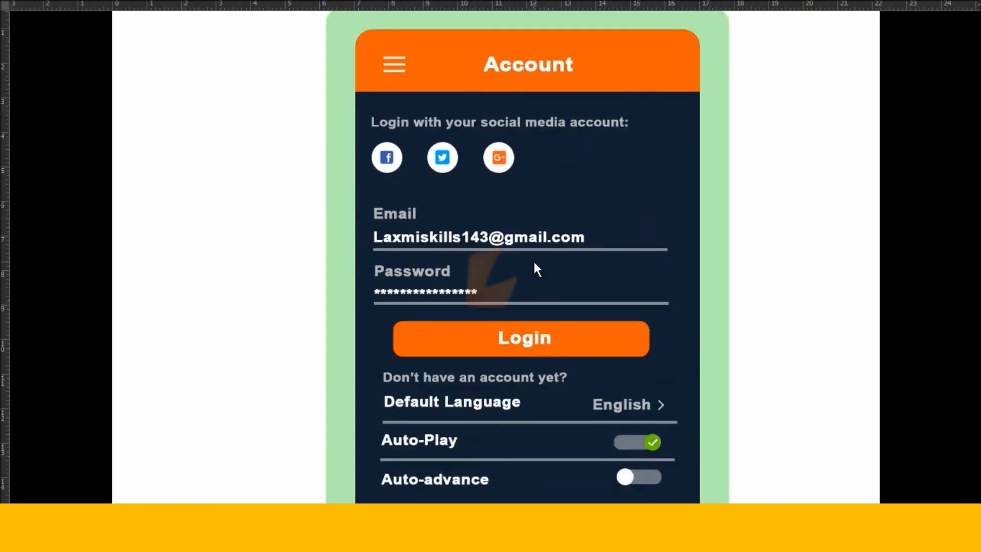
pyautogui.hotkey('ctrl', '+')
pyautogui.hotkey('ctrl', '+')
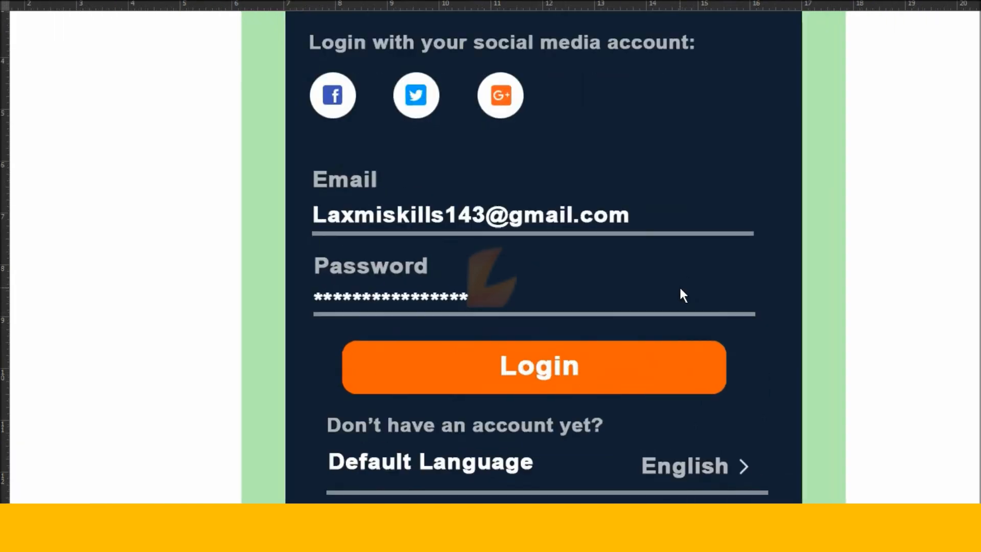
pyautogui.scroll(1, 659, 309)
pyautogui.scroll(3, 658, 320)
pyautogui.hscroll(2, 657, 319)
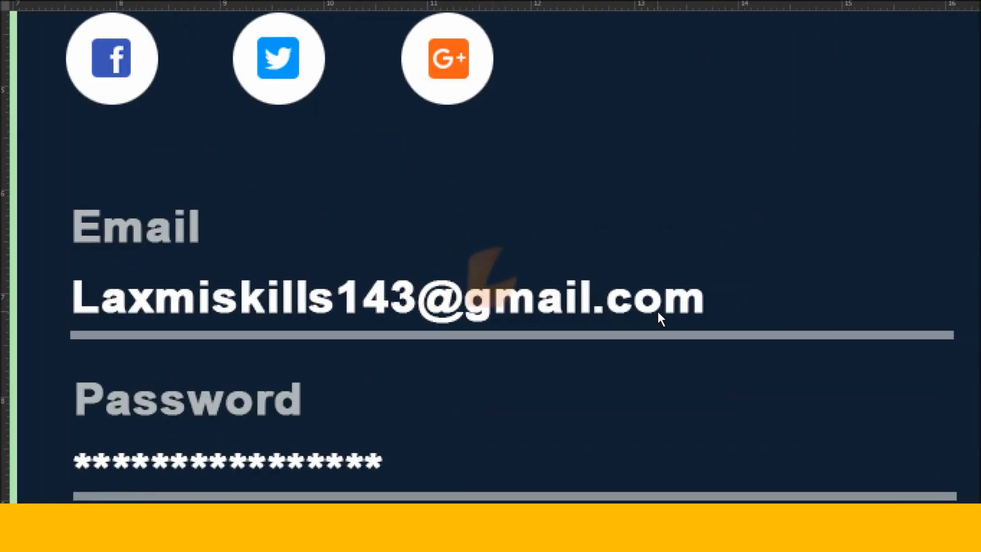
pyautogui.hotkey('ctrl', '-')
pyautogui.hotkey('ctrl', '-')
pyautogui.scroll(-1, 657, 311)
pyautogui.scroll(-1, 657, 308)
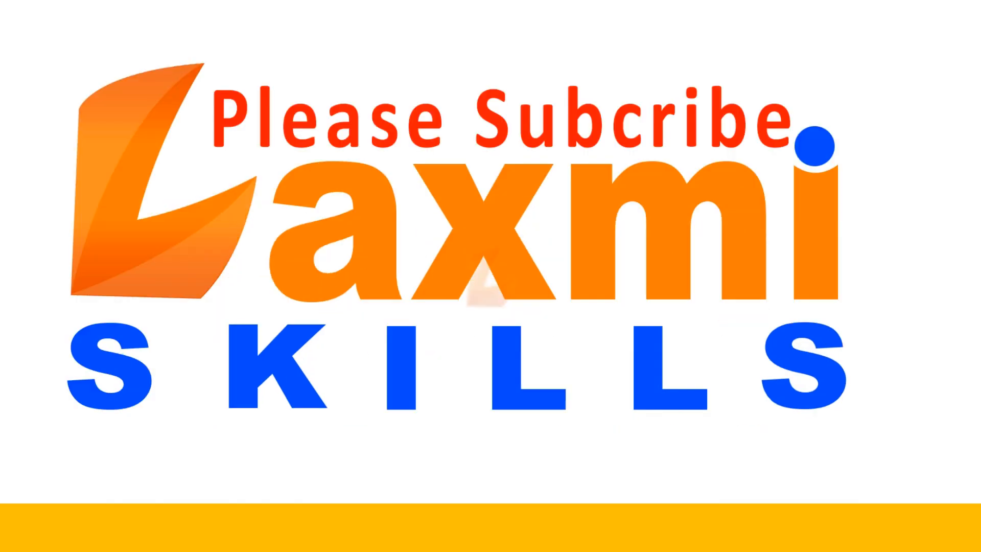